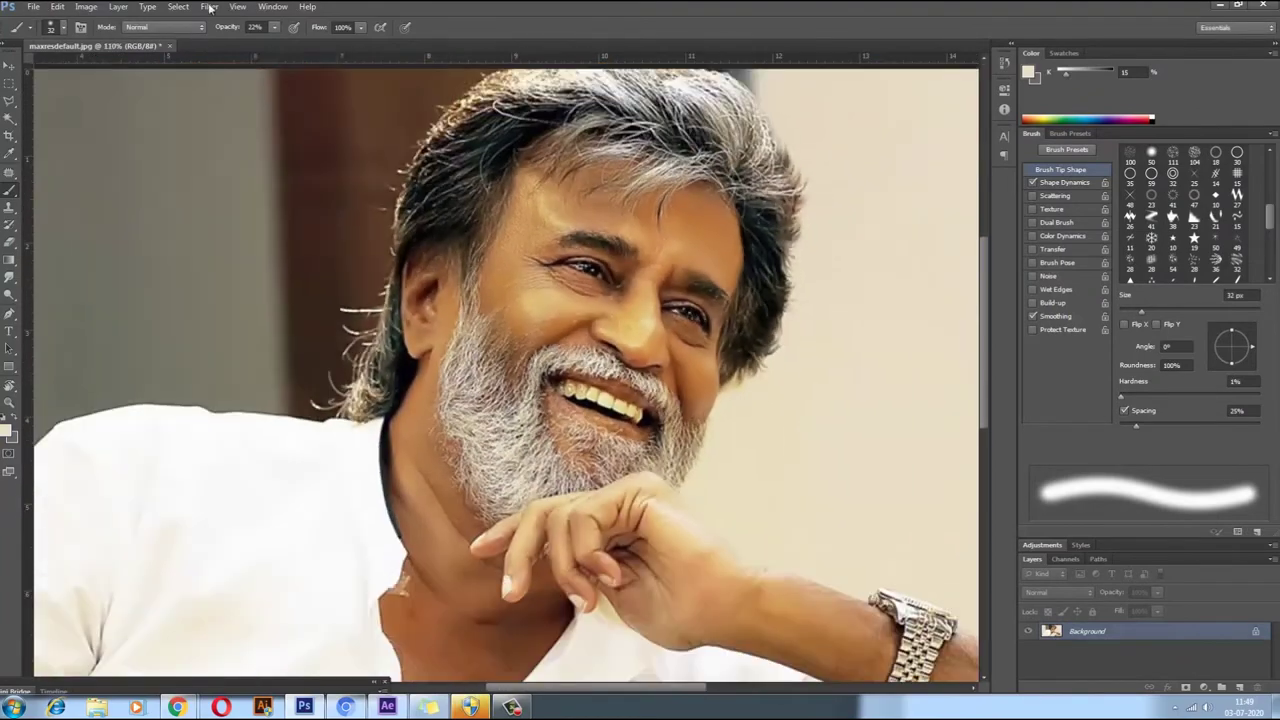
# Step: Apply the new image size of 2000 × 1125 pixels at 300 pixels/inch
pyautogui.click(209, 6)
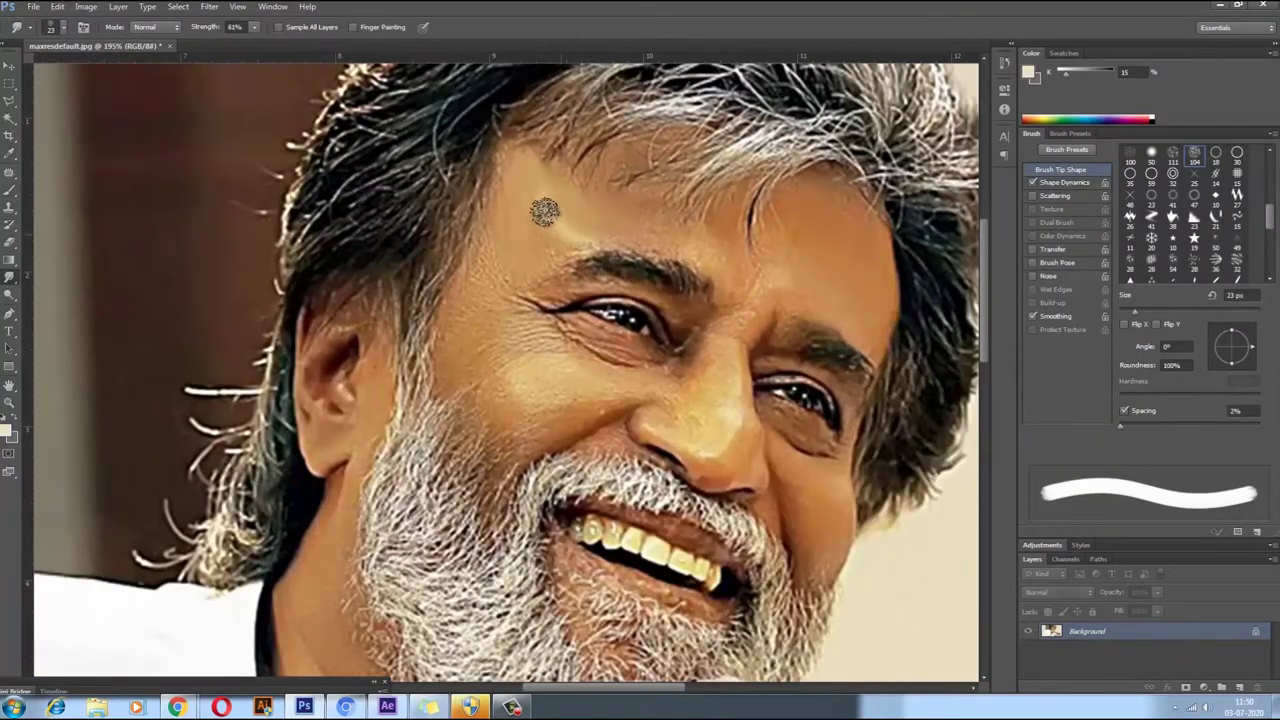
# Step: Smudge away the wrinkles under the left eye with a resized Smudge brush
pyautogui.press('[')
pyautogui.press('[')
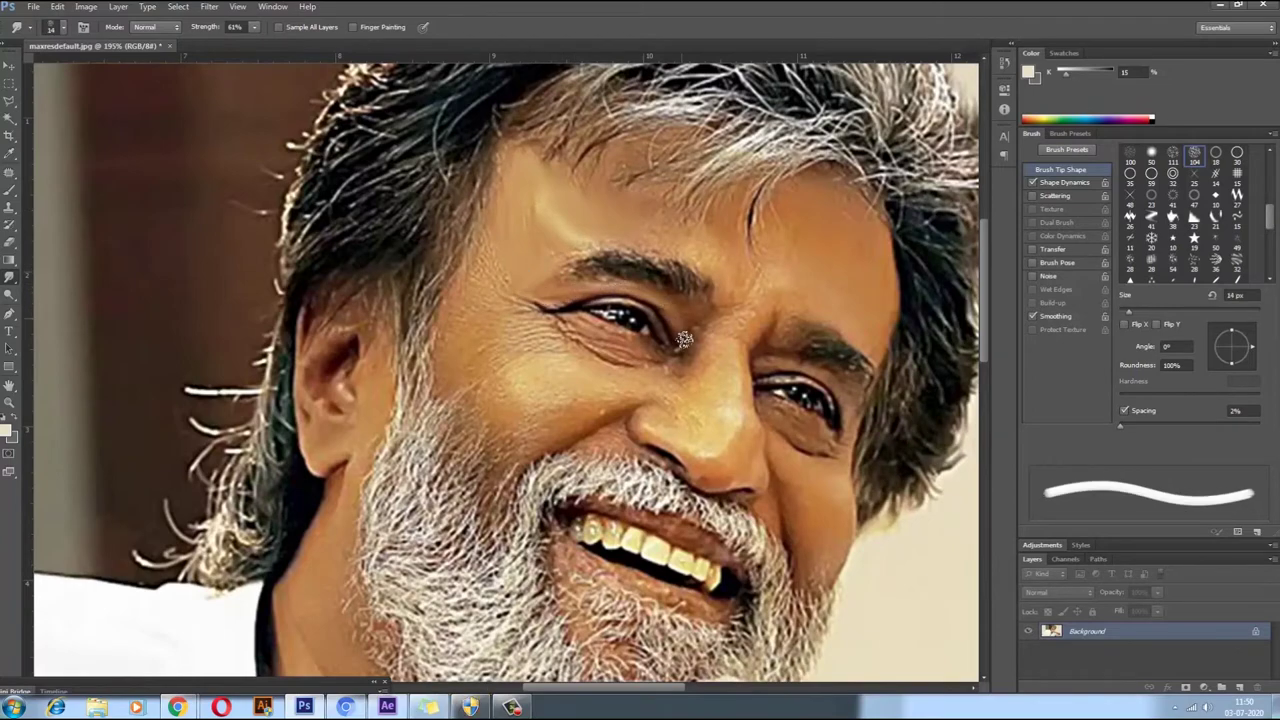
pyautogui.scroll(2, 680, 345)
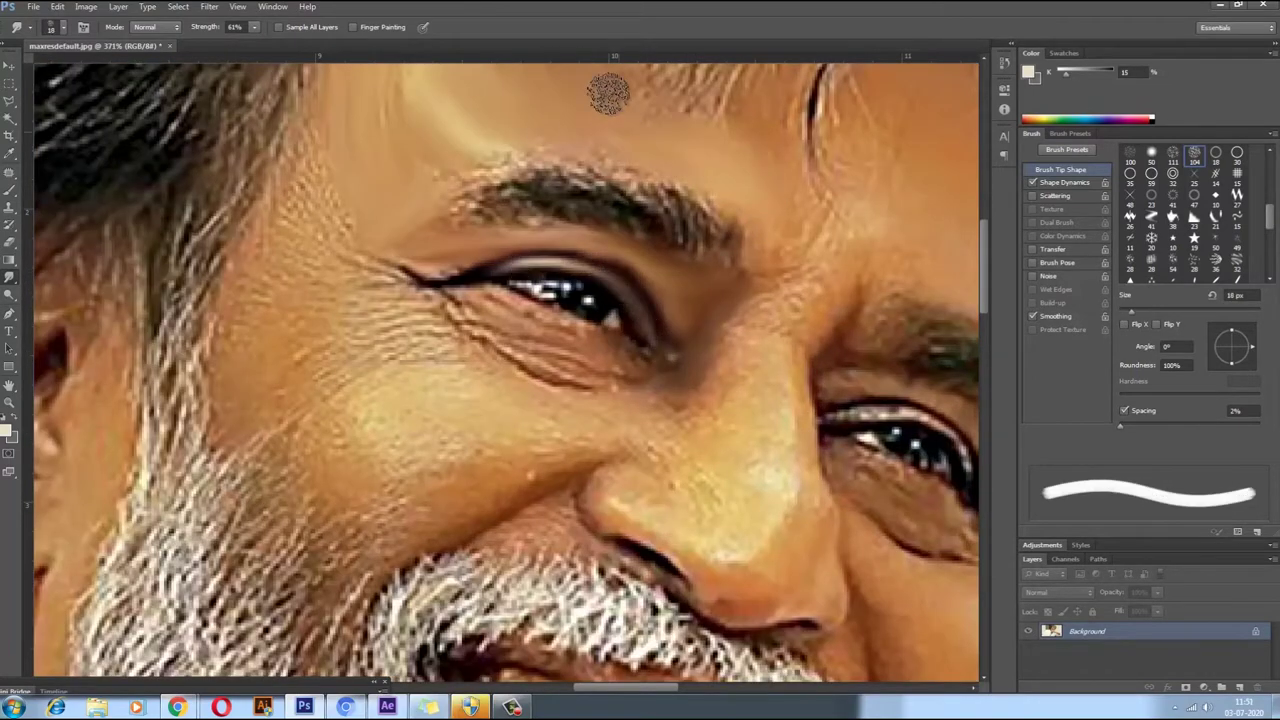
pyautogui.moveTo(350, 275)
pyautogui.mouseDown()
pyautogui.moveTo(591, 343)
pyautogui.moveTo(499, 351)
pyautogui.mouseUp()
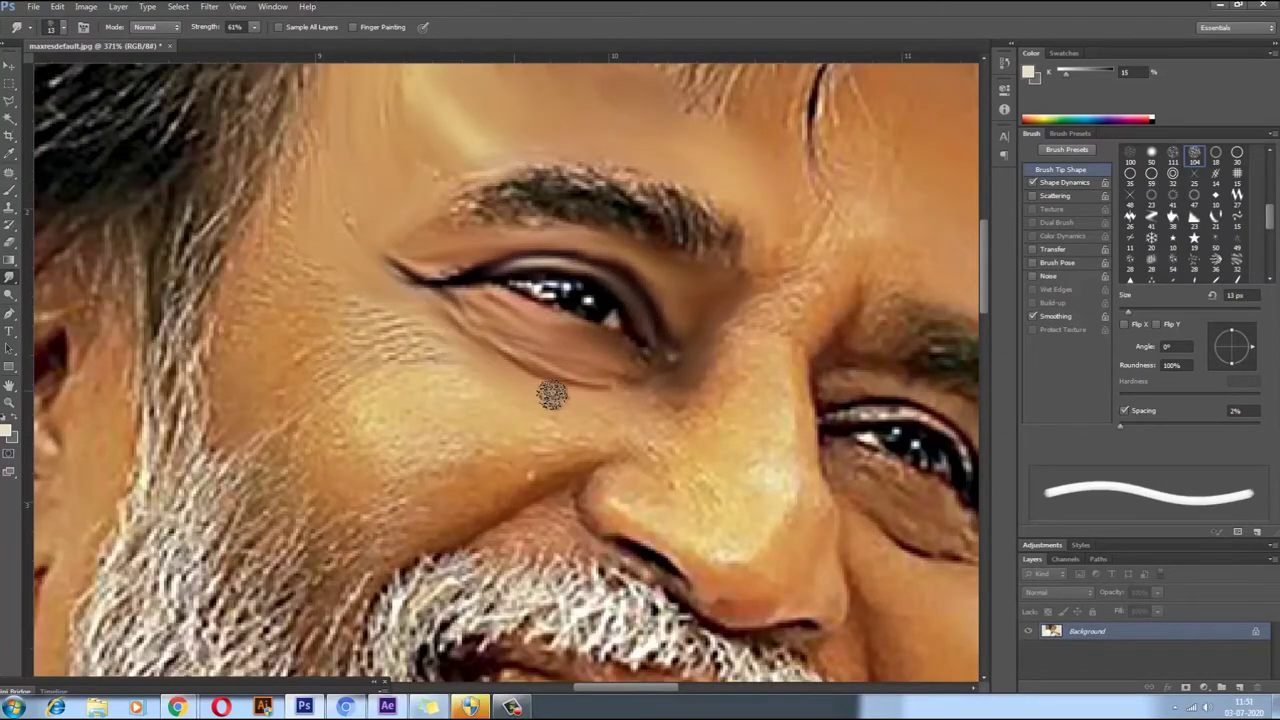
pyautogui.scroll(-3, 551, 391)
pyautogui.press(']')
pyautogui.press(']')
pyautogui.press(']')
pyautogui.scroll(1, 477, 402)
pyautogui.rightClick(457, 403)
# Step: Copy the image onto a new Layer 1 and smudge the cheek skin smooth
pyautogui.press('Return')
pyautogui.hotkey('ctrl', 'j')
pyautogui.moveTo(449, 480); pyautogui.dragTo(678, 408)
pyautogui.press('[')
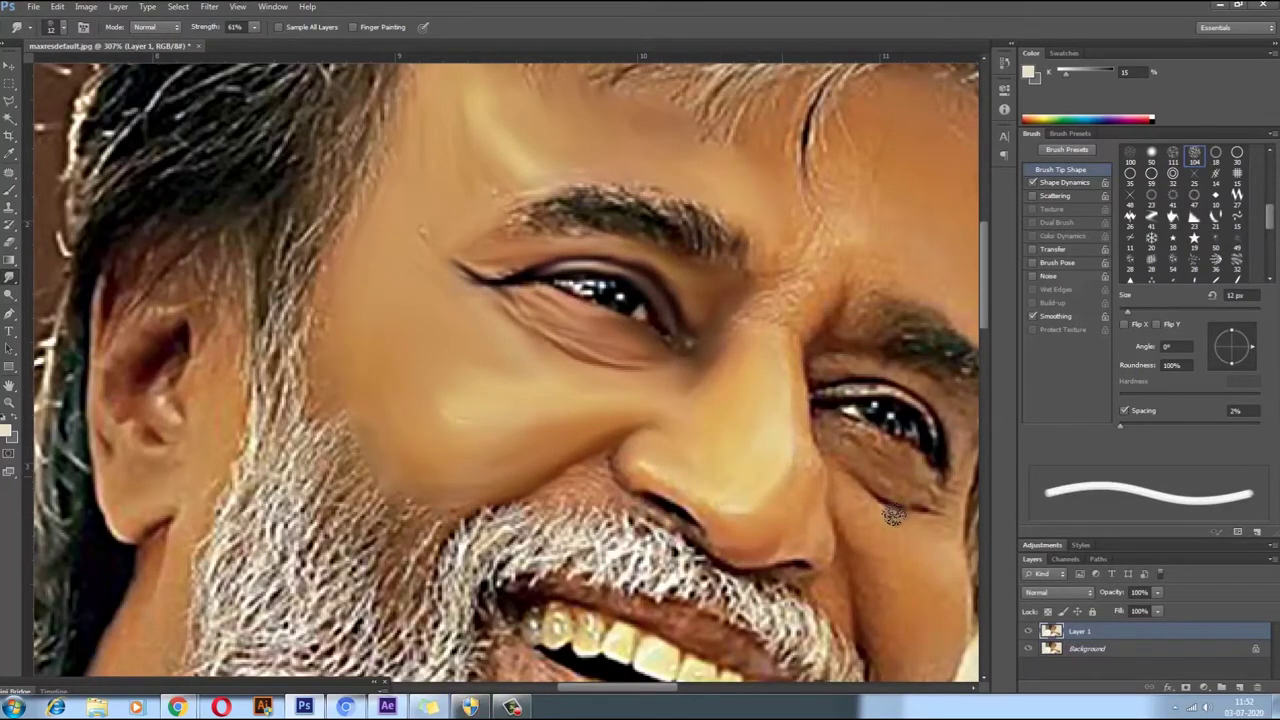
pyautogui.scroll(-1, 680, 366)
pyautogui.press(']')
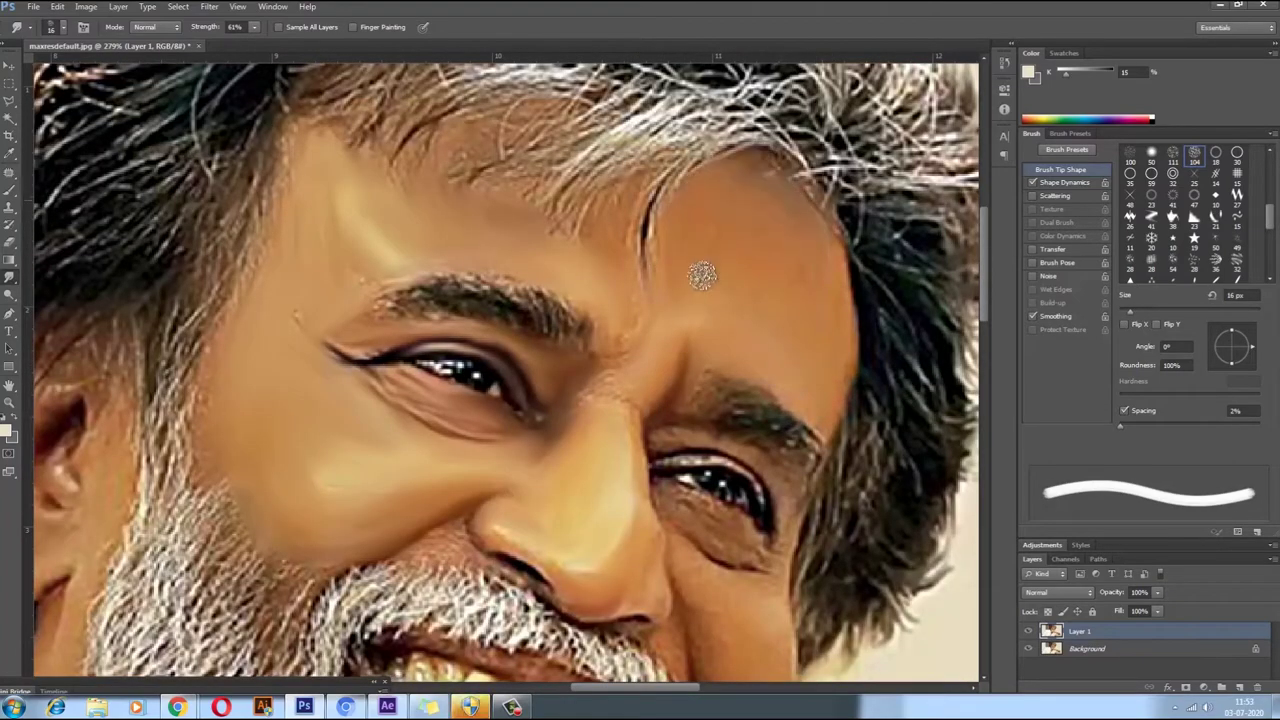
pyautogui.press('[')
pyautogui.scroll(1, 680, 440)
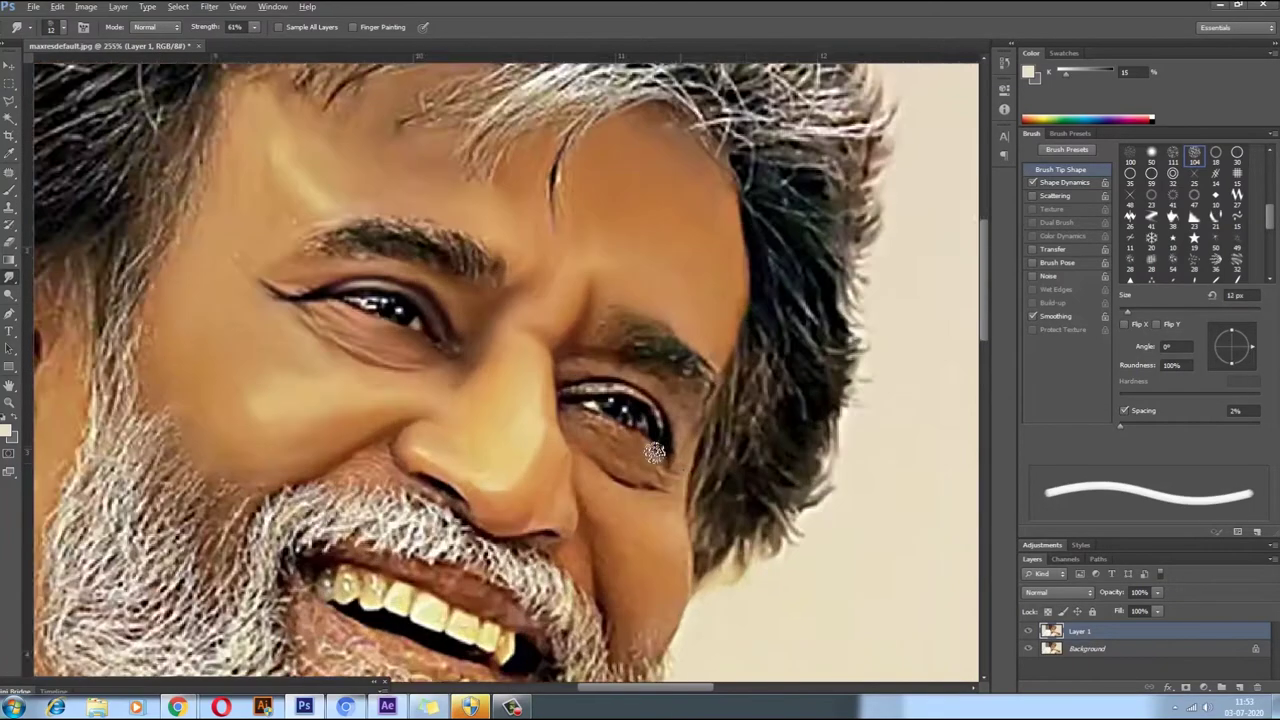
pyautogui.scroll(2, 701, 396)
# Step: Reshape and smooth the upper eyelid and iris with a smaller brush
pyautogui.press('[')
pyautogui.moveTo(545, 355); pyautogui.dragTo(606, 428)
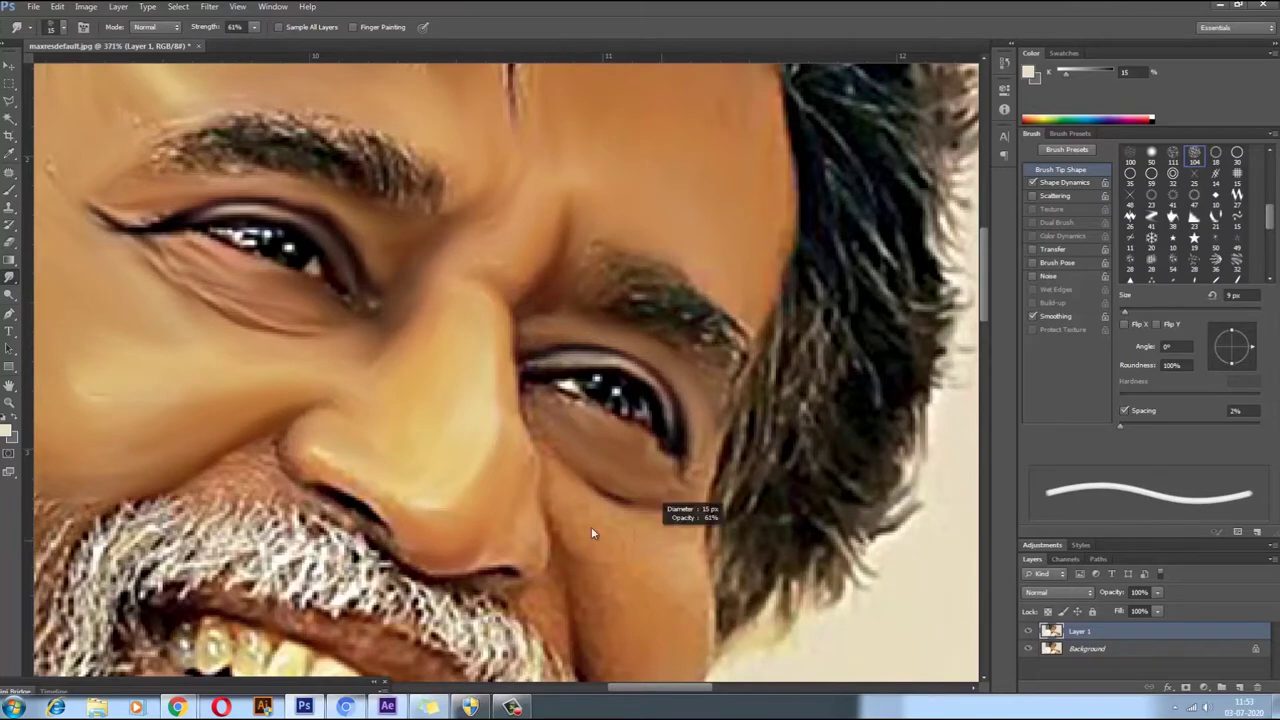
pyautogui.scroll(-1, 623, 591)
pyautogui.scroll(-1, 697, 408)
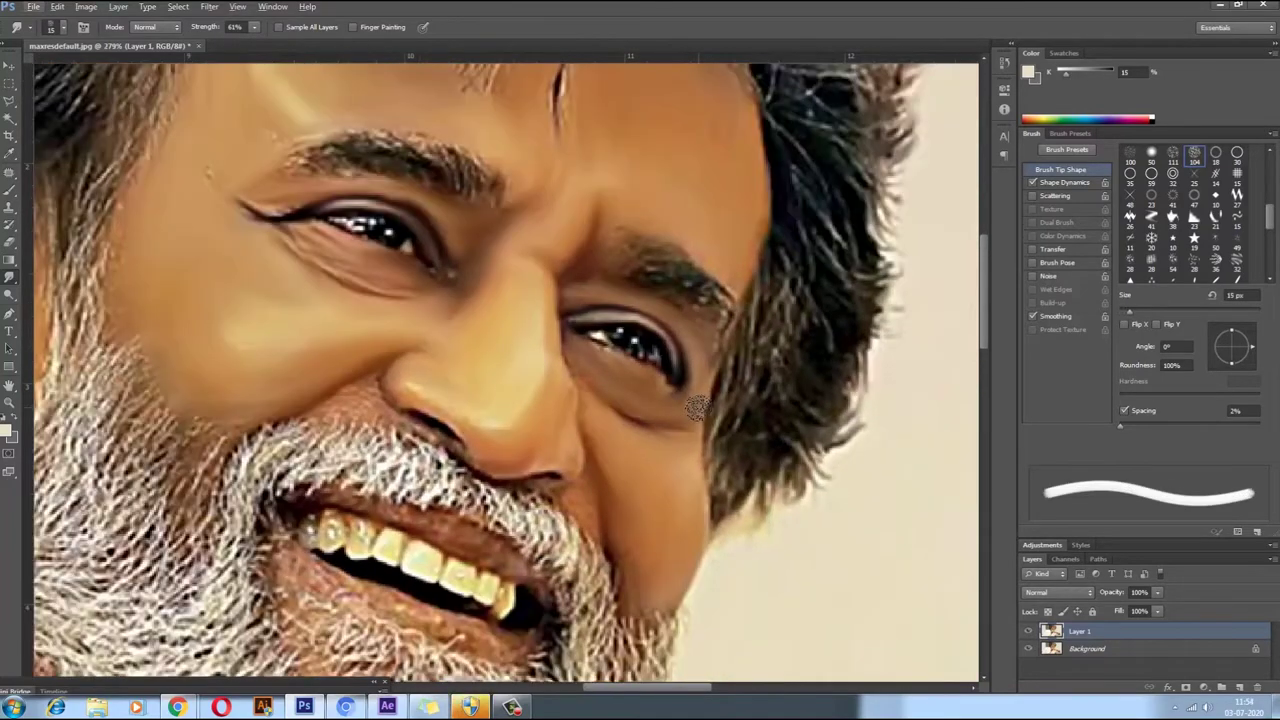
pyautogui.scroll(2, 408, 371)
# Step: Refine the nose with small Smudge strokes, fine-tuning the brush size repeatedly
pyautogui.press('[')
pyautogui.press('[')
pyautogui.press('[')
pyautogui.press('[')
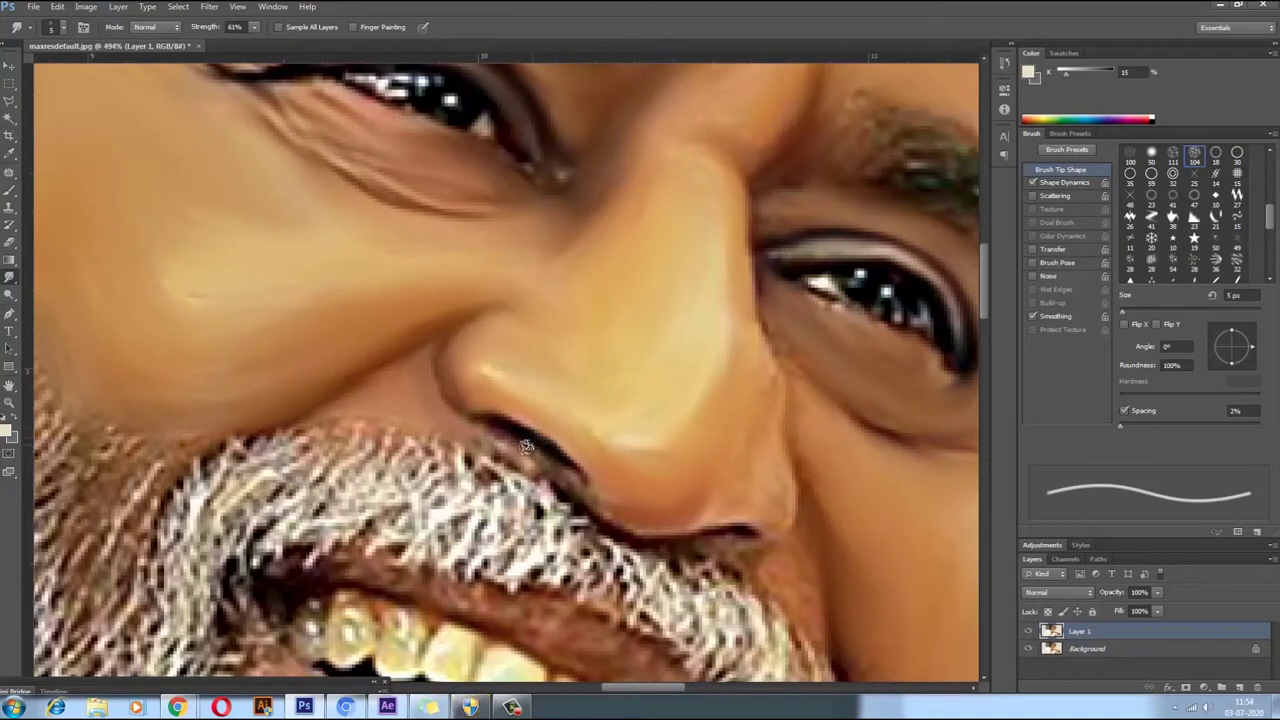
pyautogui.scroll(-2, 763, 474)
pyautogui.scroll(1, 420, 277)
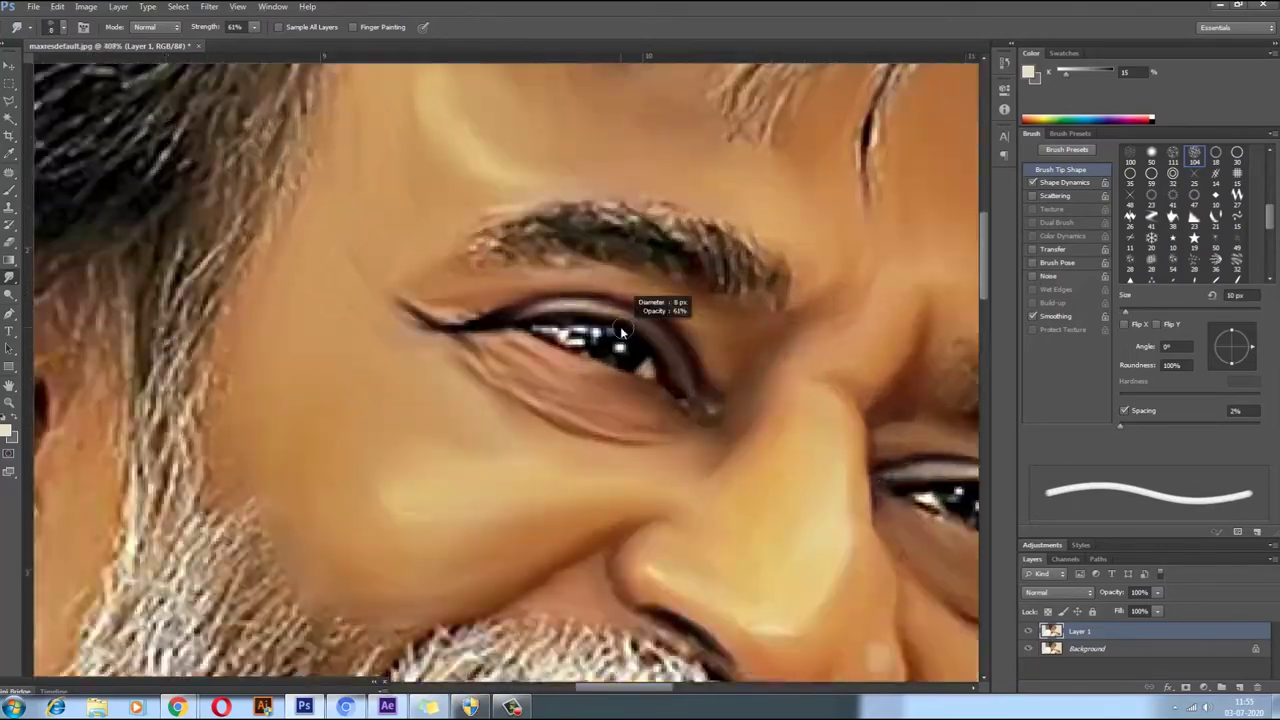
pyautogui.press(']')
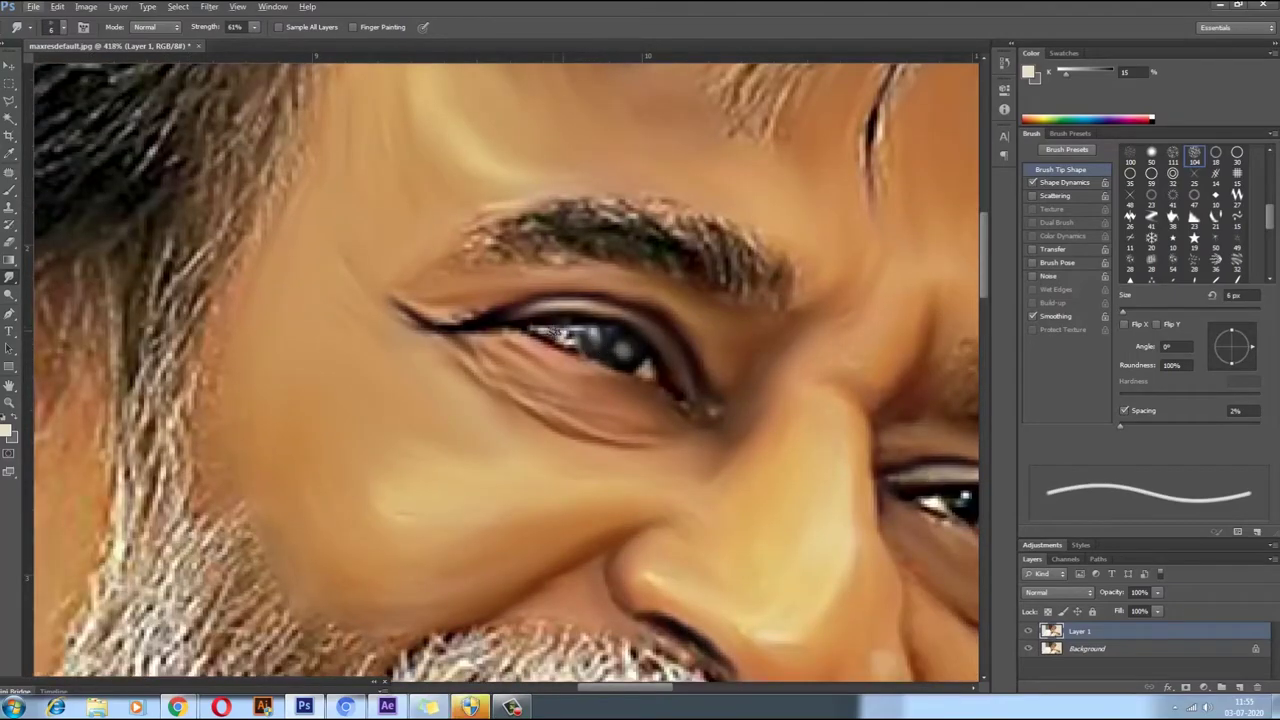
pyautogui.scroll(-5, 675, 397)
pyautogui.scroll(5, 600, 384)
pyautogui.press('[')
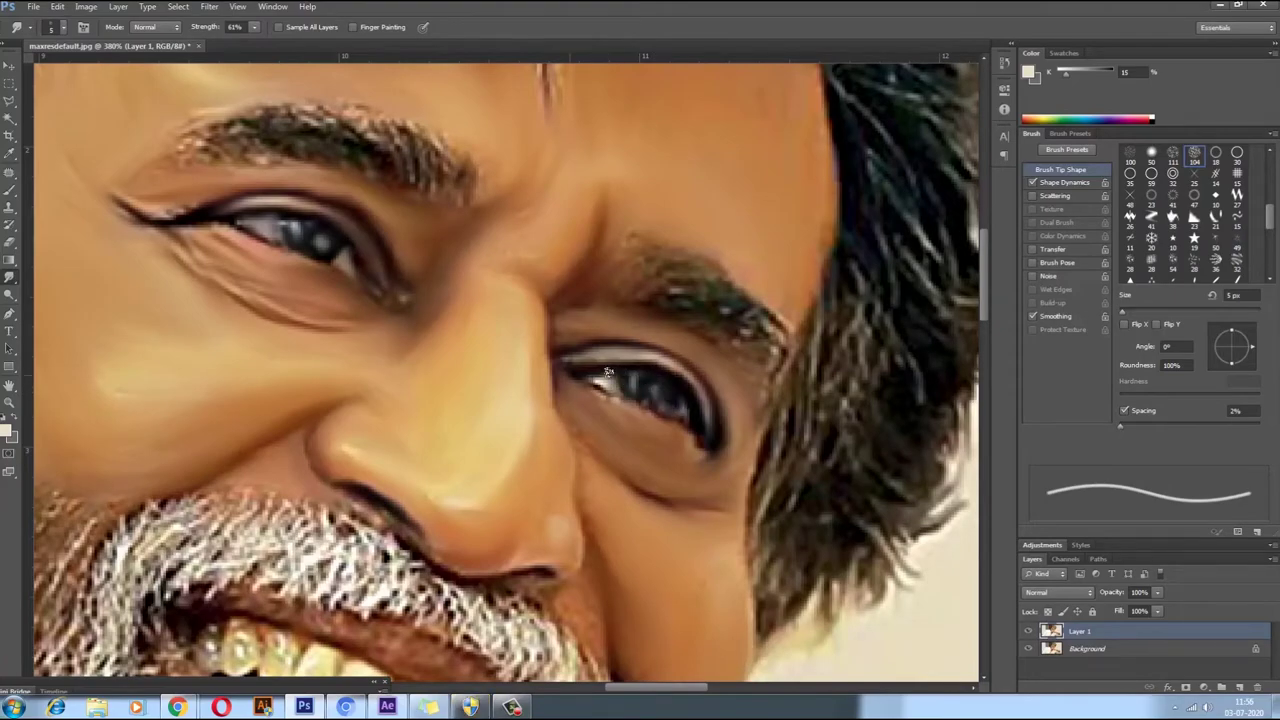
pyautogui.scroll(-5, 619, 372)
pyautogui.scroll(2, 629, 529)
pyautogui.scroll(-2, 629, 529)
pyautogui.press(']')
pyautogui.press(']')
pyautogui.press(']')
pyautogui.press(']')
pyautogui.press(']')
pyautogui.scroll(2, 553, 374)
pyautogui.rightClick(553, 374)
# Step: Shrink the Smudge brush and zoom into the mouth to work on the teeth
pyautogui.press('[')
pyautogui.press('Escape')
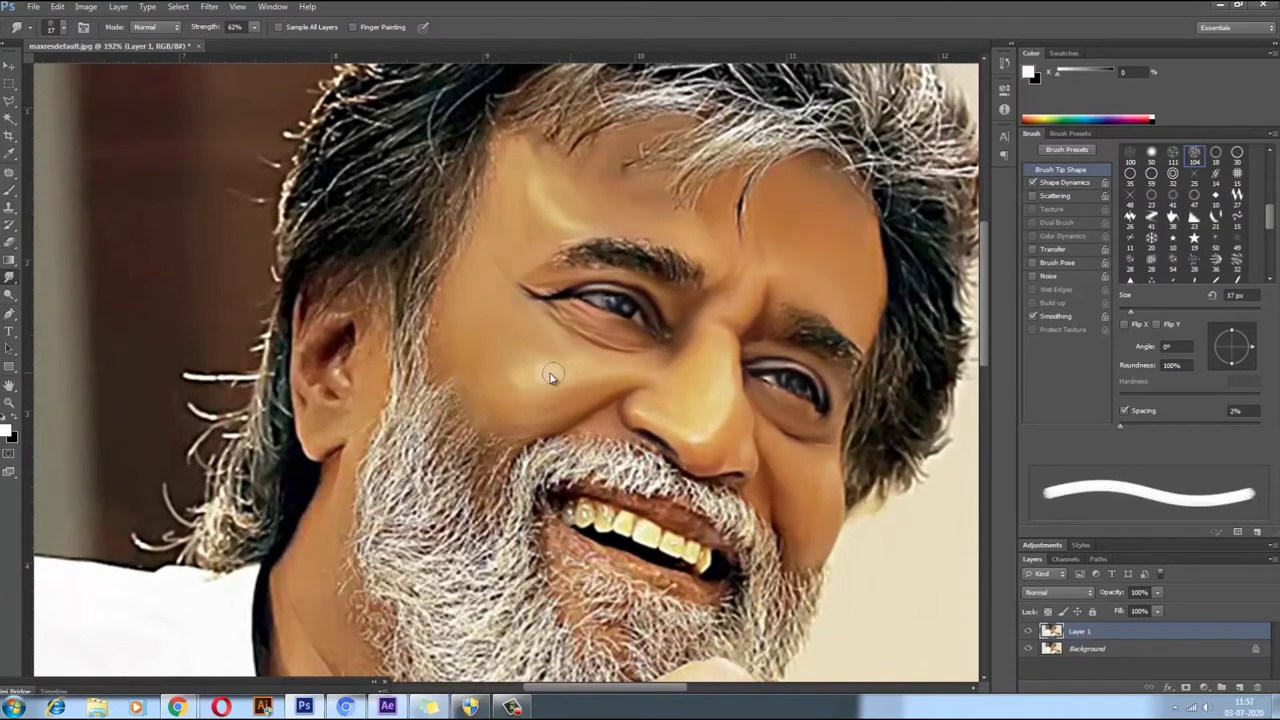
pyautogui.scroll(-3, 790, 449)
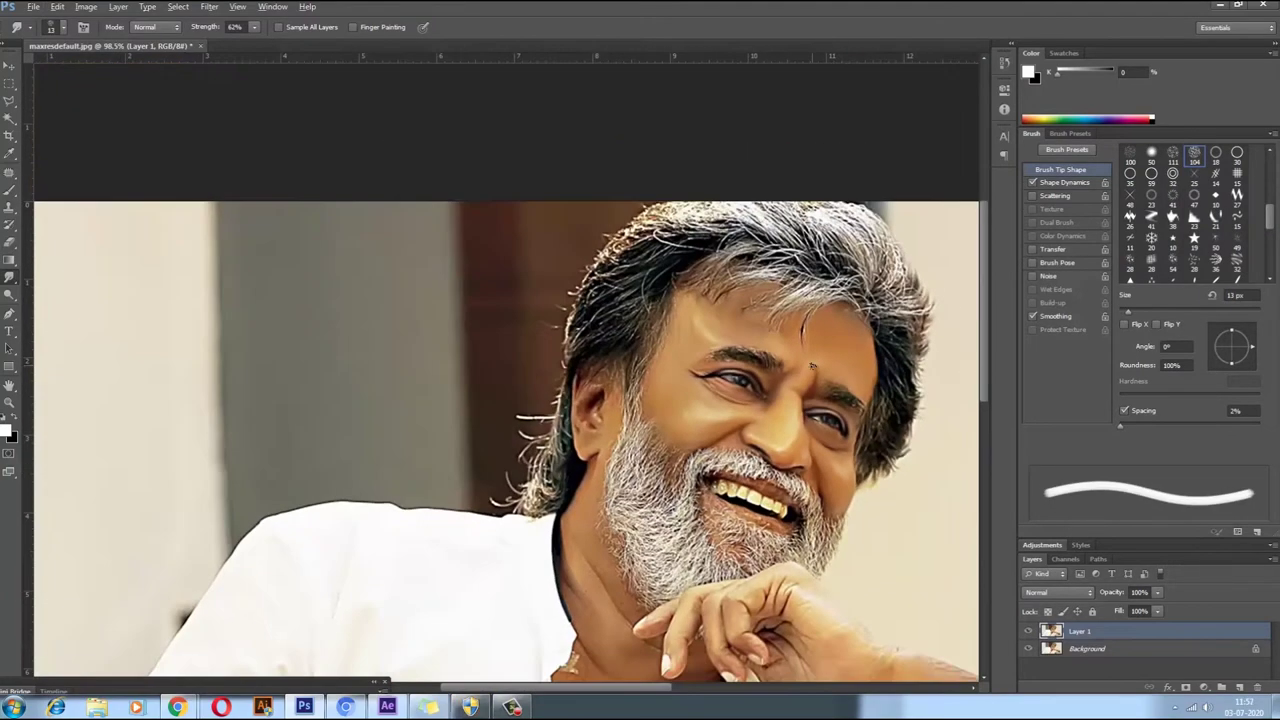
pyautogui.scroll(5, 760, 420)
pyautogui.press('[')
pyautogui.scroll(3, 692, 483)
pyautogui.press('[')
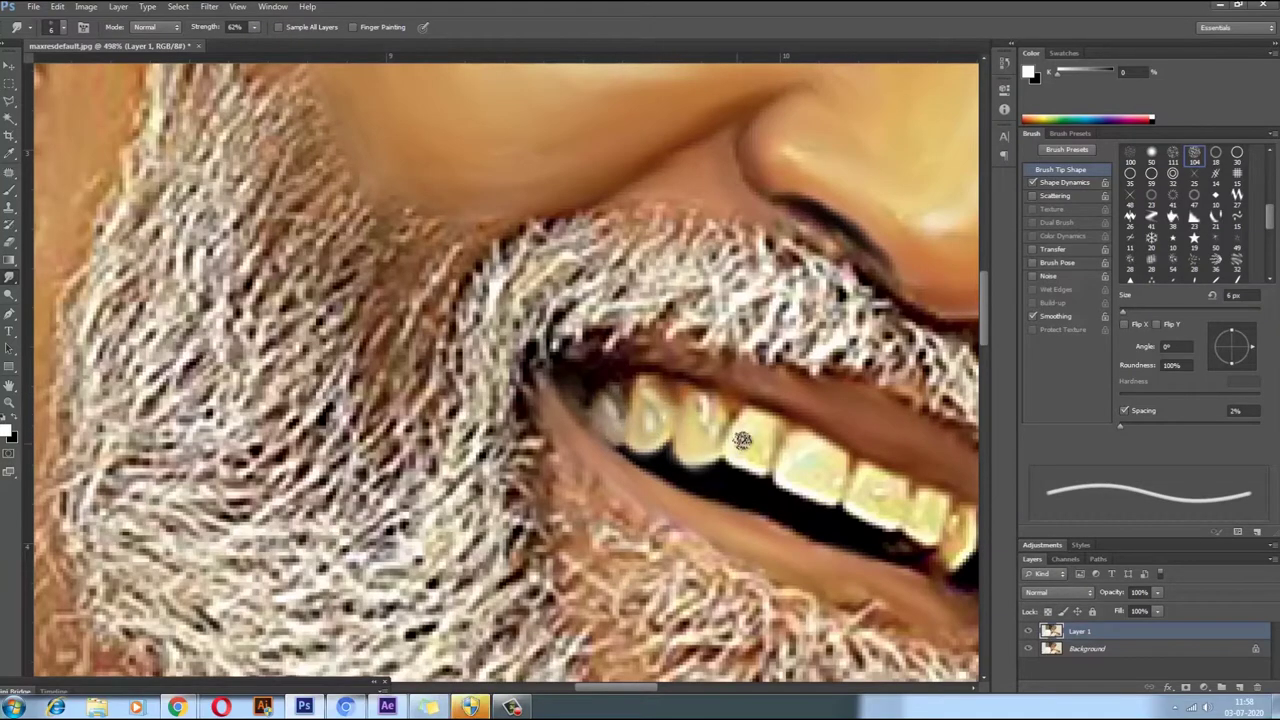
# Step: Smooth the teeth and lips at fine brush sizes, adjusting size as needed
pyautogui.scroll(-5, 845, 510)
pyautogui.scroll(6, 480, 500)
pyautogui.press('[')
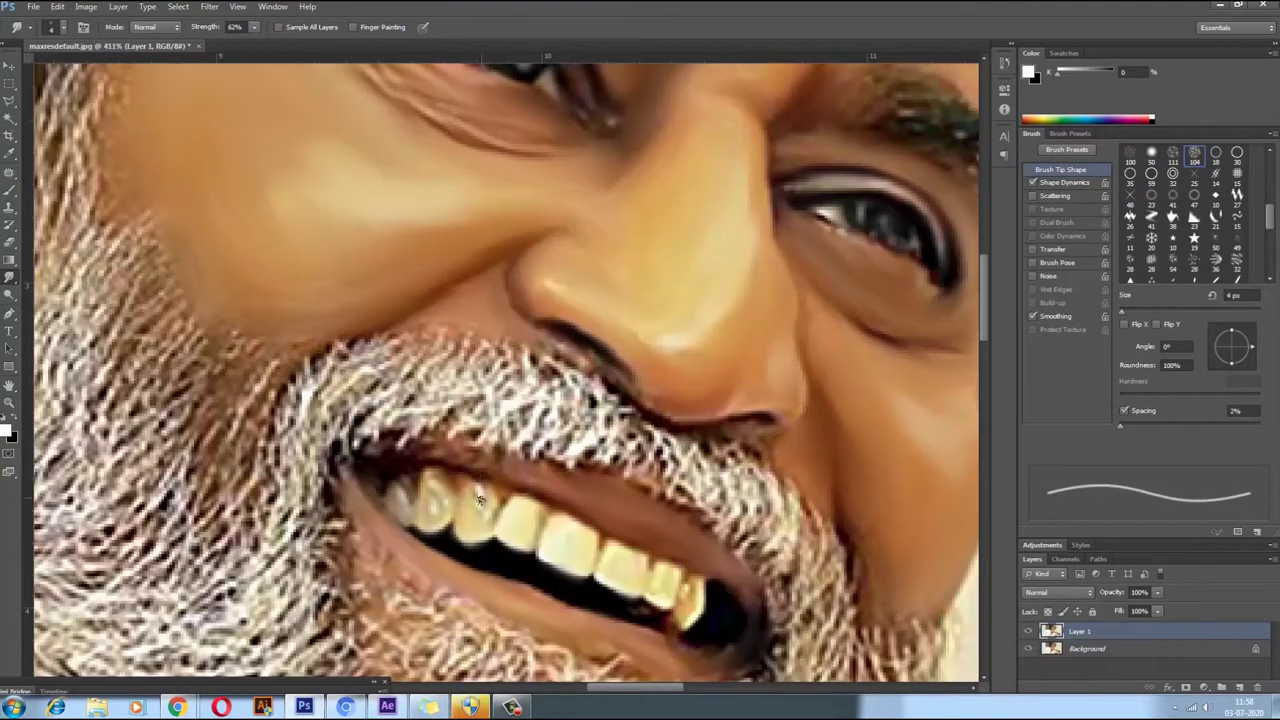
pyautogui.scroll(-5, 438, 485)
pyautogui.scroll(6, 550, 498)
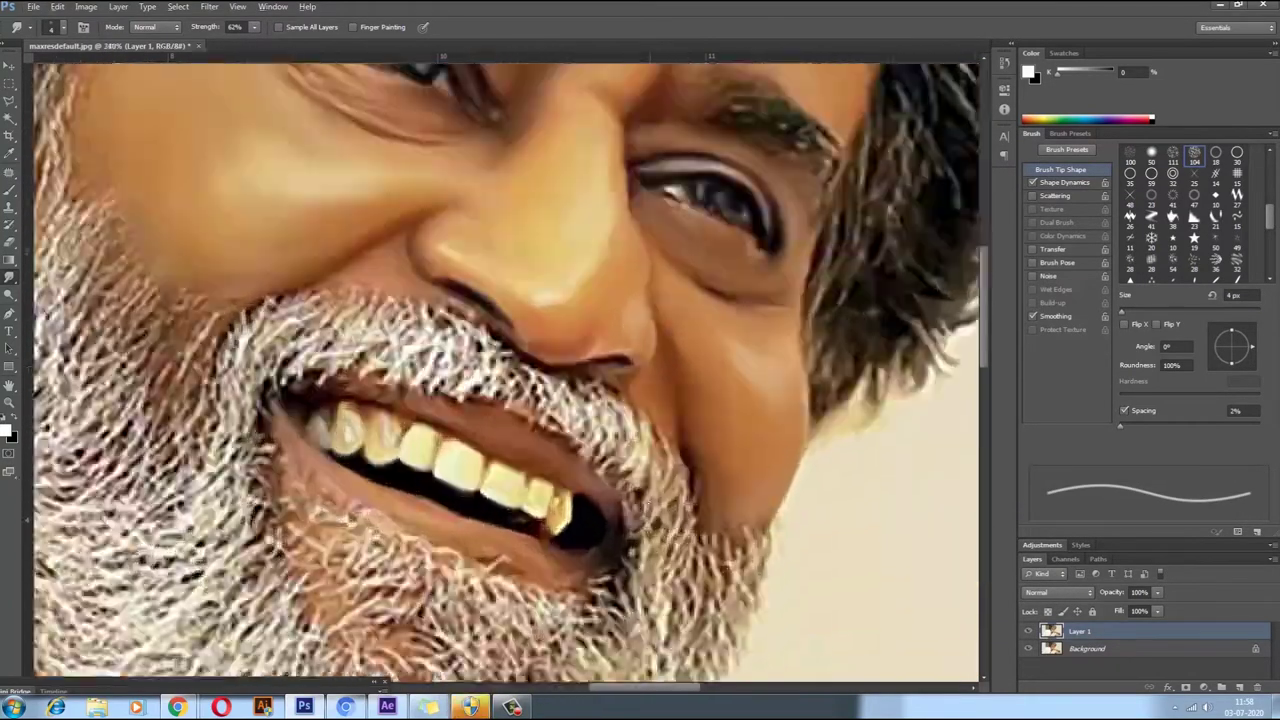
pyautogui.press(']')
pyautogui.press(']')
pyautogui.press(']')
pyautogui.scroll(-5, 562, 555)
pyautogui.press(']')
pyautogui.press(']')
pyautogui.press(']')
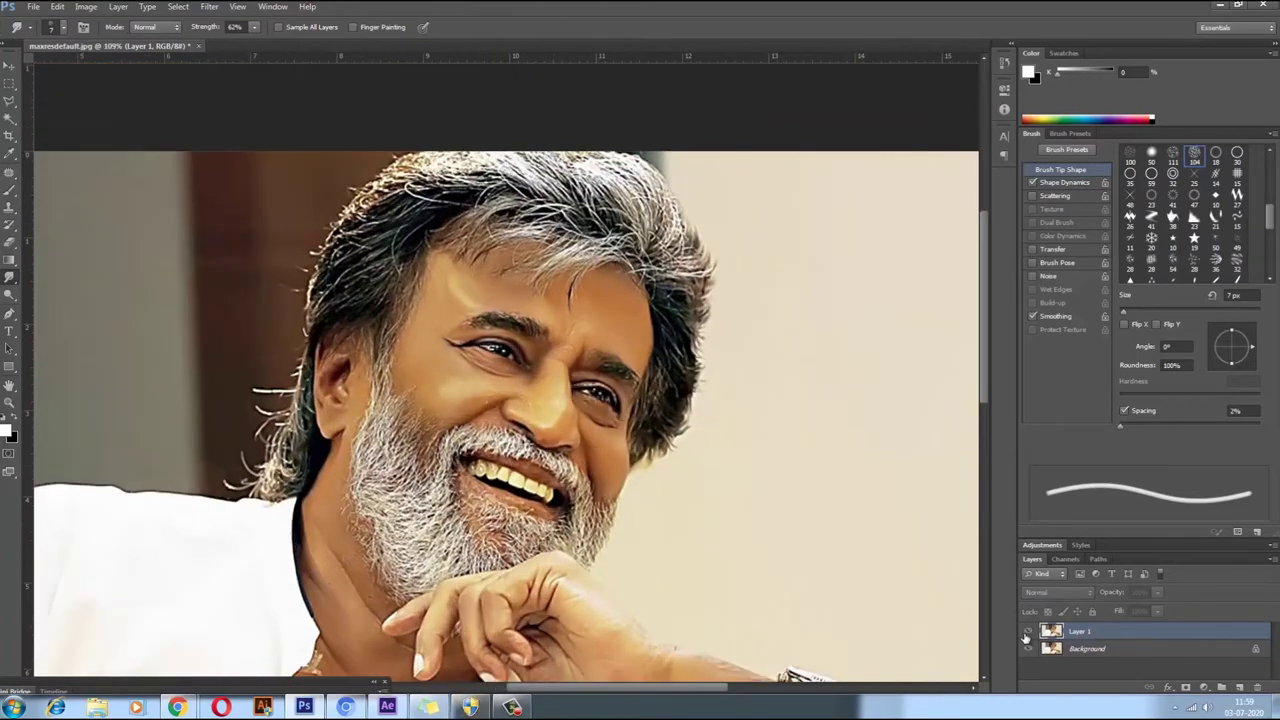
pyautogui.scroll(2, 557, 390)
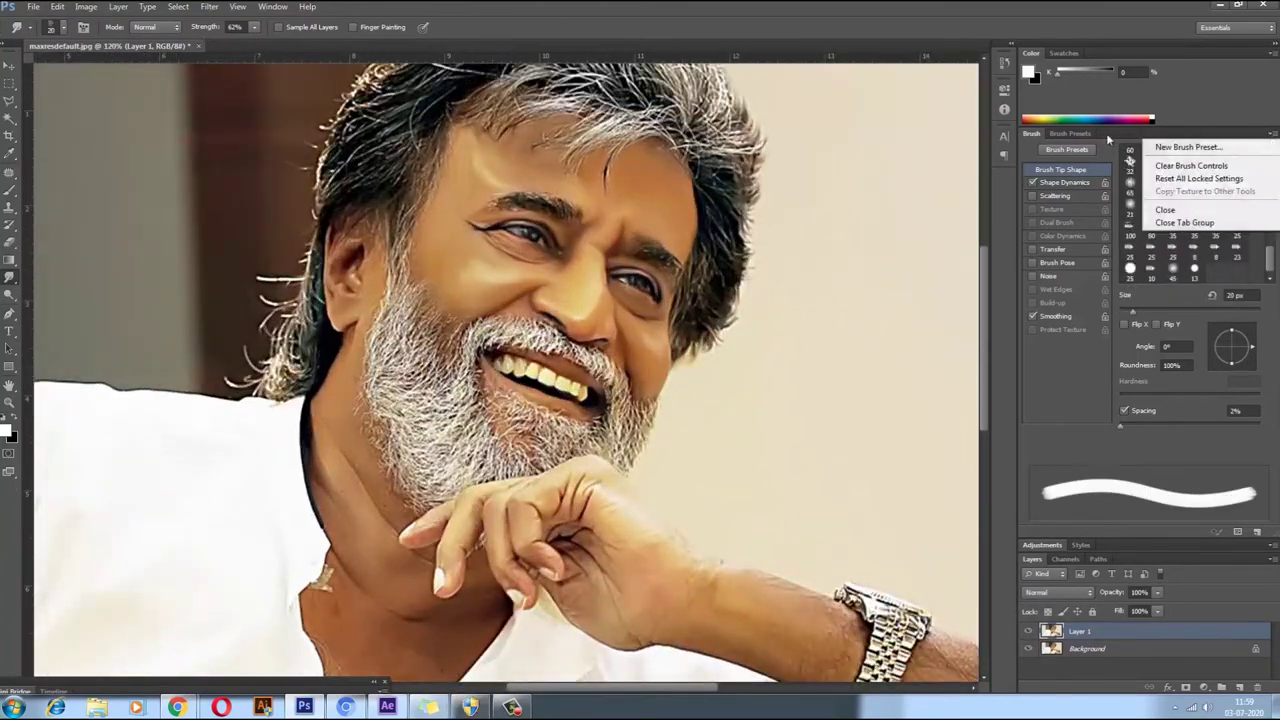
# Step: Load a different brush set, choose a bristle tip and set Smudge Strength to 86%
pyautogui.click(1039, 227)
pyautogui.click(1100, 480)
pyautogui.press('Escape')
pyautogui.scroll(4, 614, 290)
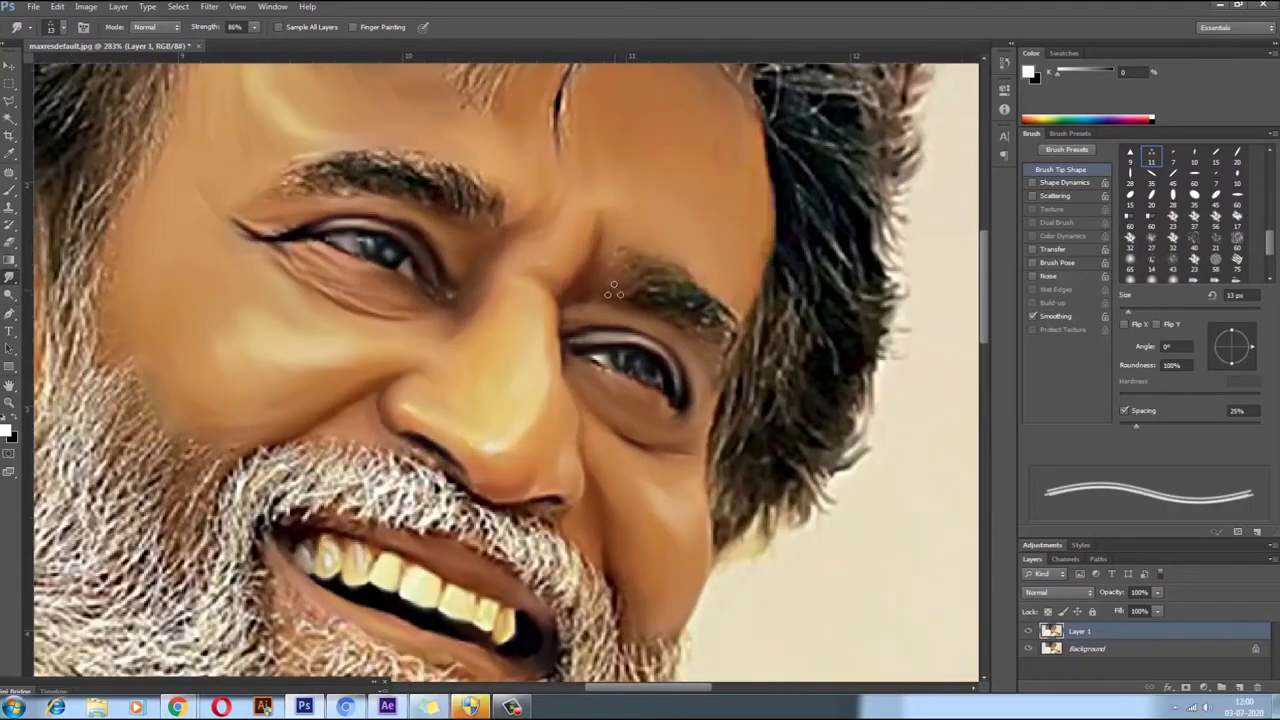
pyautogui.scroll(3, 704, 342)
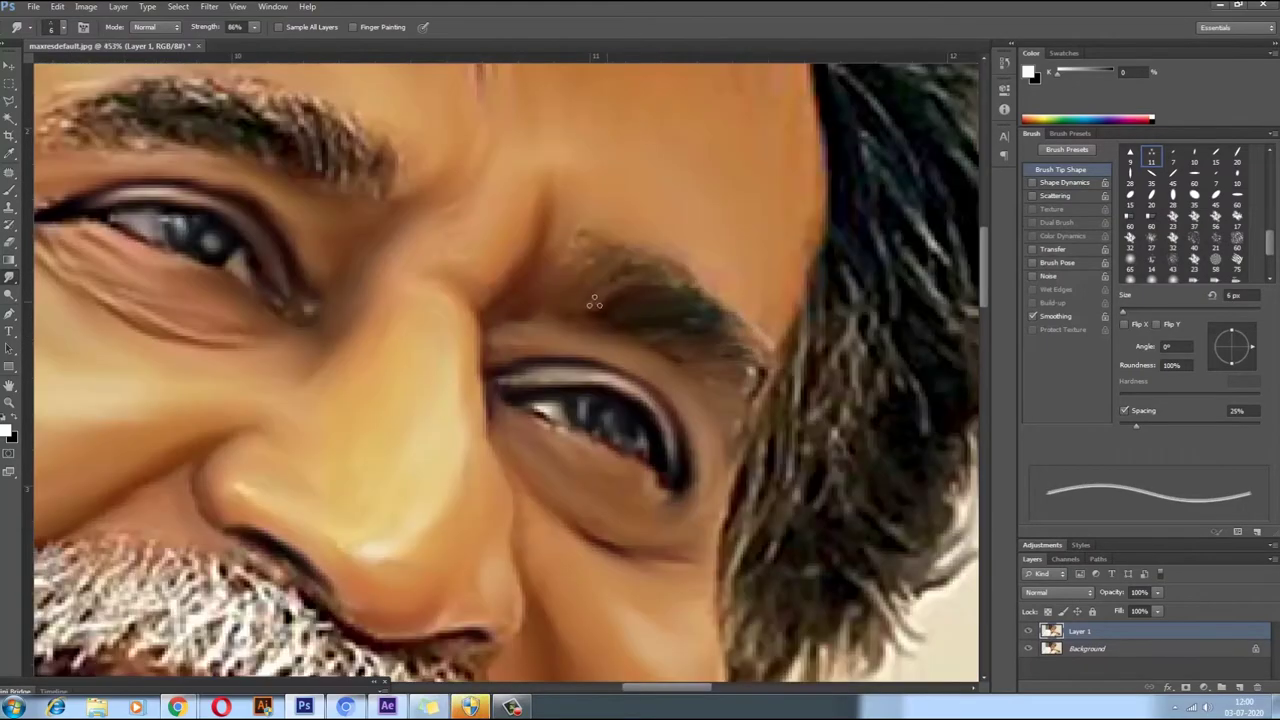
pyautogui.scroll(-1, 596, 338)
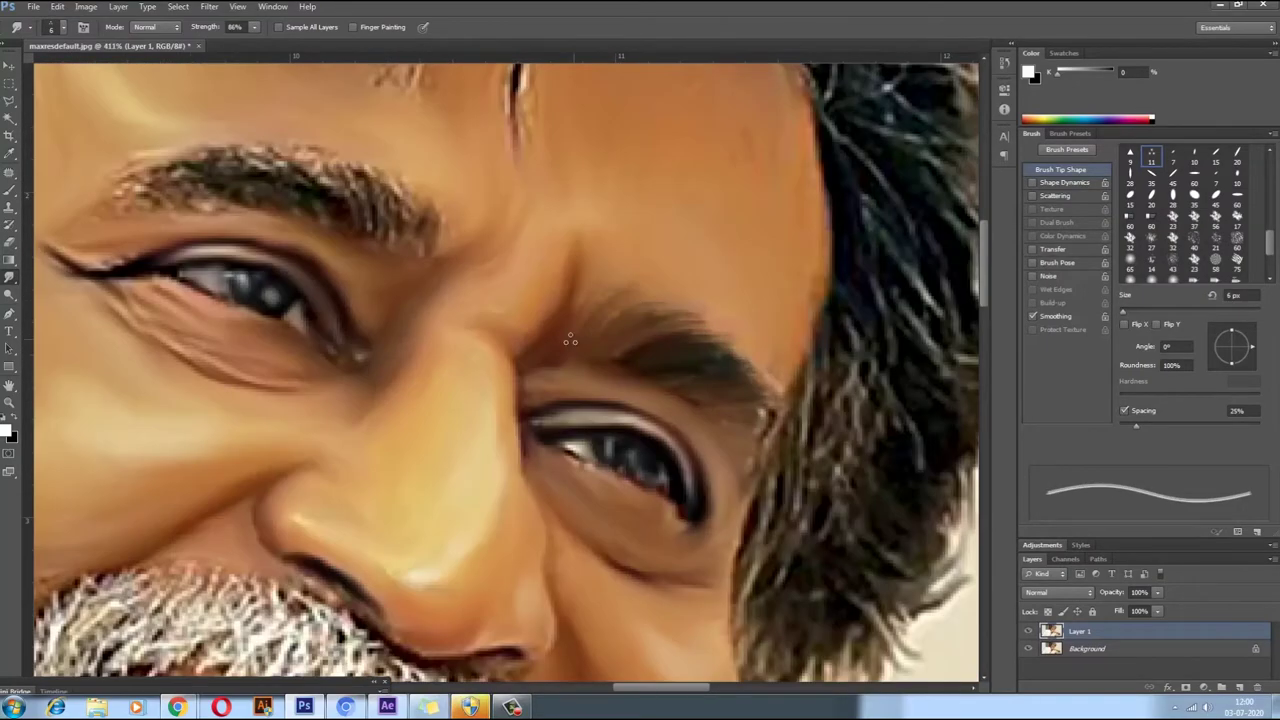
pyautogui.scroll(-2, 627, 310)
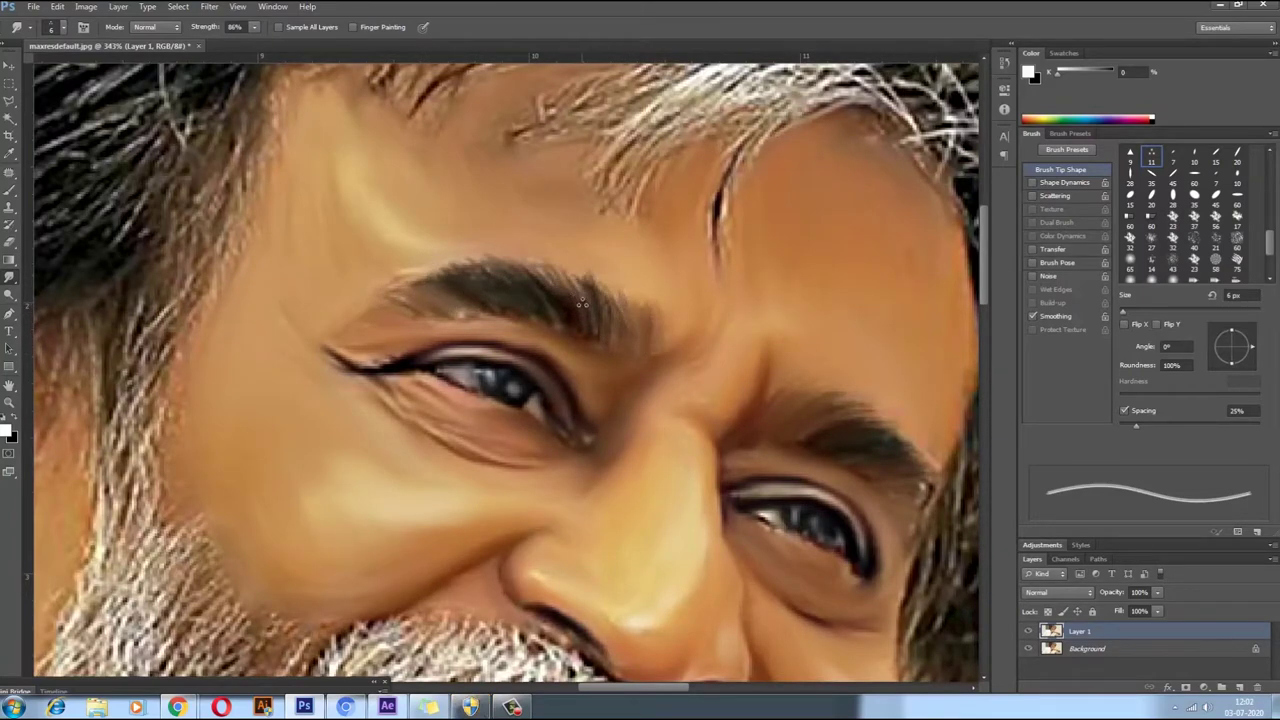
pyautogui.scroll(1, 607, 281)
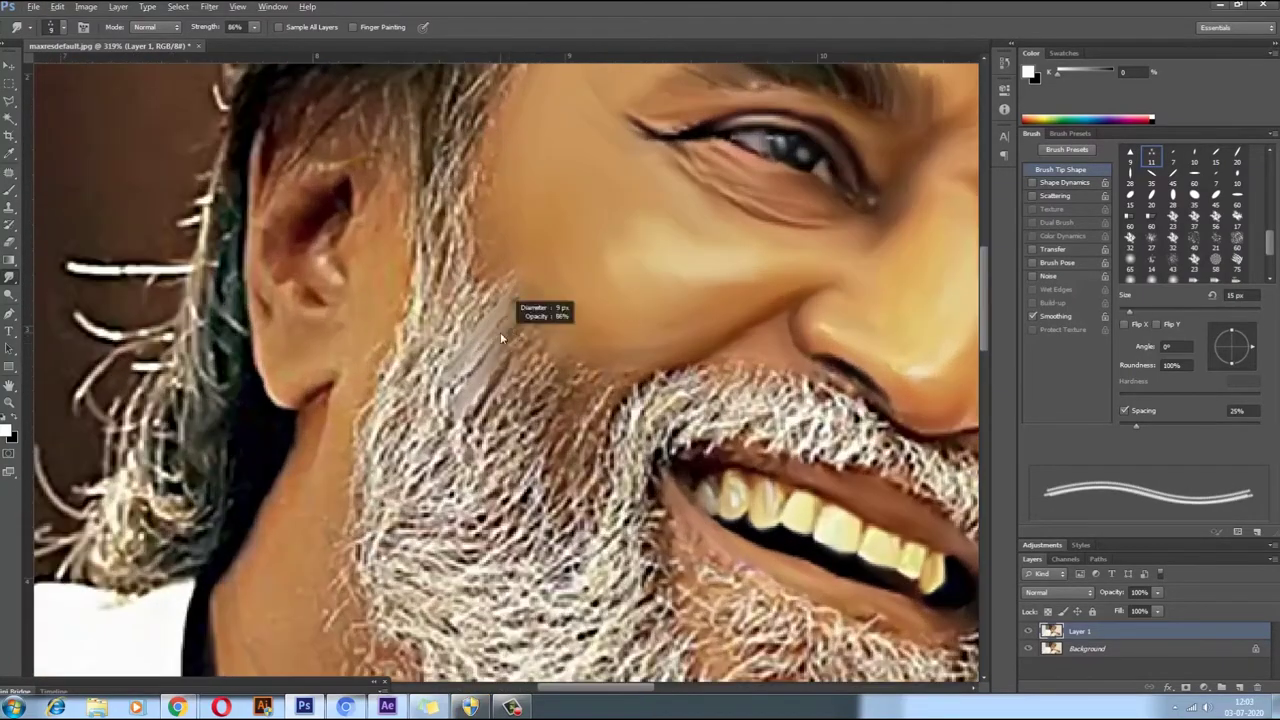
# Step: Streak the beard downward toward the chin into hair-like strands
pyautogui.moveTo(502, 338); pyautogui.dragTo(522, 462)
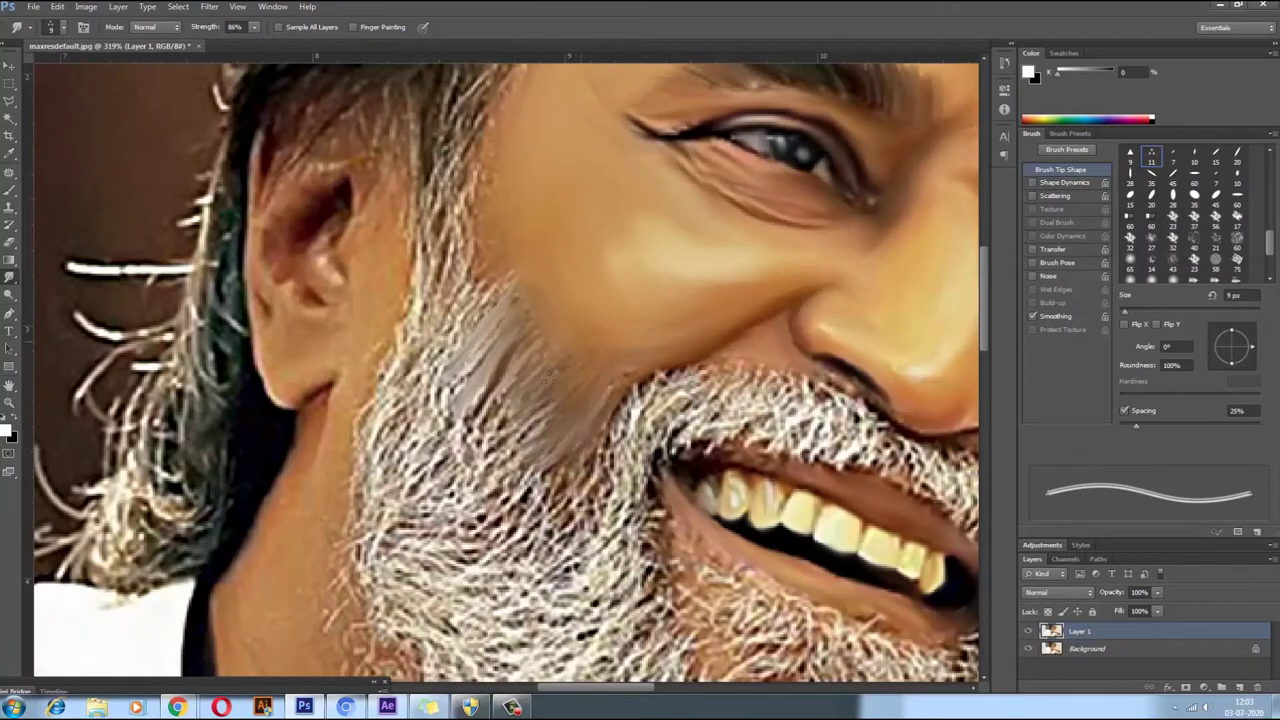
pyautogui.moveTo(593, 343); pyautogui.dragTo(520, 490)
pyautogui.moveTo(560, 410); pyautogui.dragTo(630, 530)
pyautogui.moveTo(620, 480); pyautogui.dragTo(510, 560)
pyautogui.moveTo(540, 490)
pyautogui.mouseDown()
pyautogui.moveTo(556, 551)
pyautogui.moveTo(400, 585)
pyautogui.mouseUp()
# Step: Pull the lower-left beard into strands and smooth the upper beard below the cheek
pyautogui.moveTo(480, 570); pyautogui.dragTo(360, 500)
pyautogui.moveTo(470, 520); pyautogui.dragTo(383, 470)
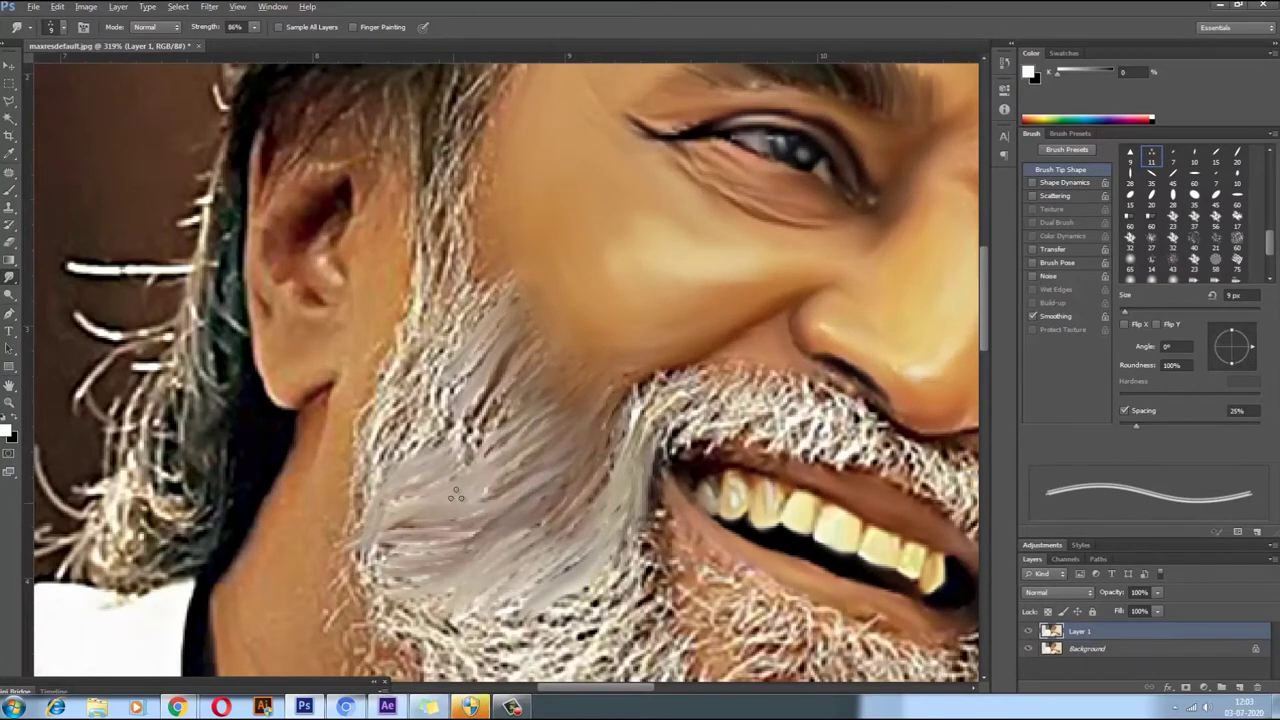
pyautogui.moveTo(456, 496); pyautogui.dragTo(470, 400)
pyautogui.moveTo(440, 460)
pyautogui.mouseDown()
pyautogui.moveTo(424, 383)
pyautogui.moveTo(455, 285)
pyautogui.moveTo(440, 175)
pyautogui.mouseUp()
pyautogui.scroll(-1, 400, 535)
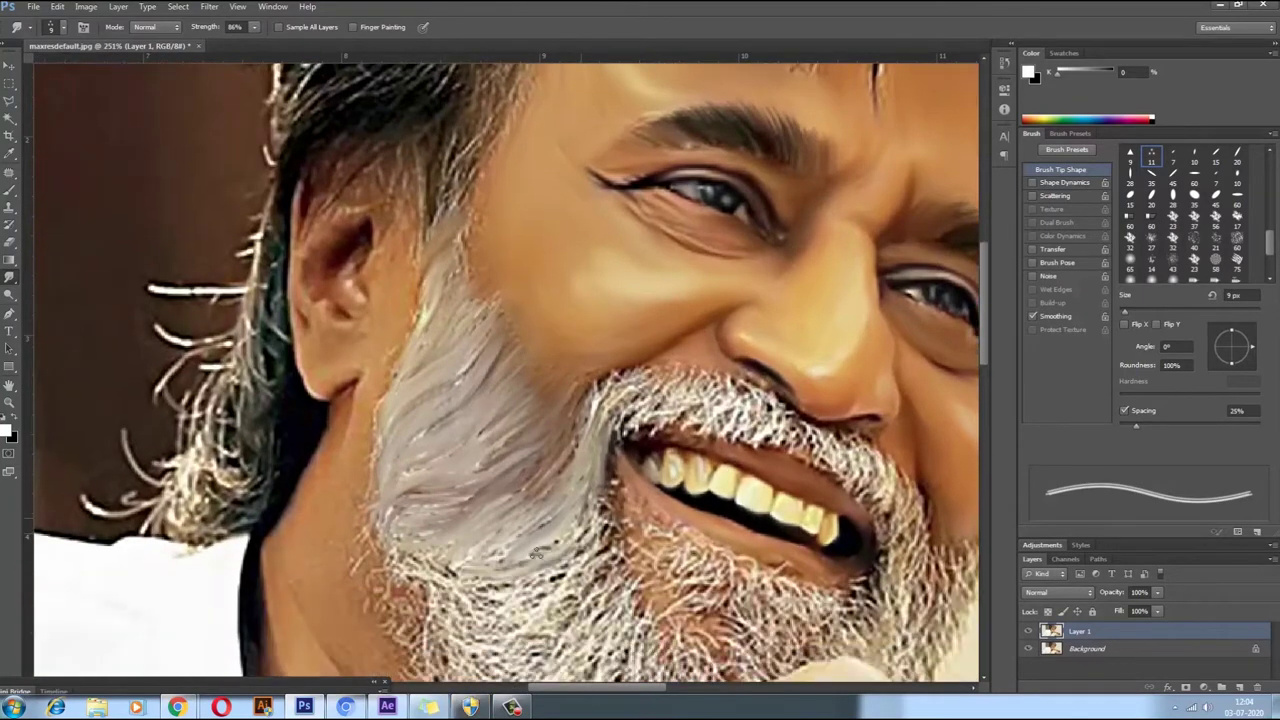
pyautogui.scroll(-2, 640, 590)
# Step: Smooth the lower beard into sweeping light-grey strands
pyautogui.moveTo(676, 578); pyautogui.dragTo(560, 640)
pyautogui.moveTo(590, 600); pyautogui.dragTo(420, 550)
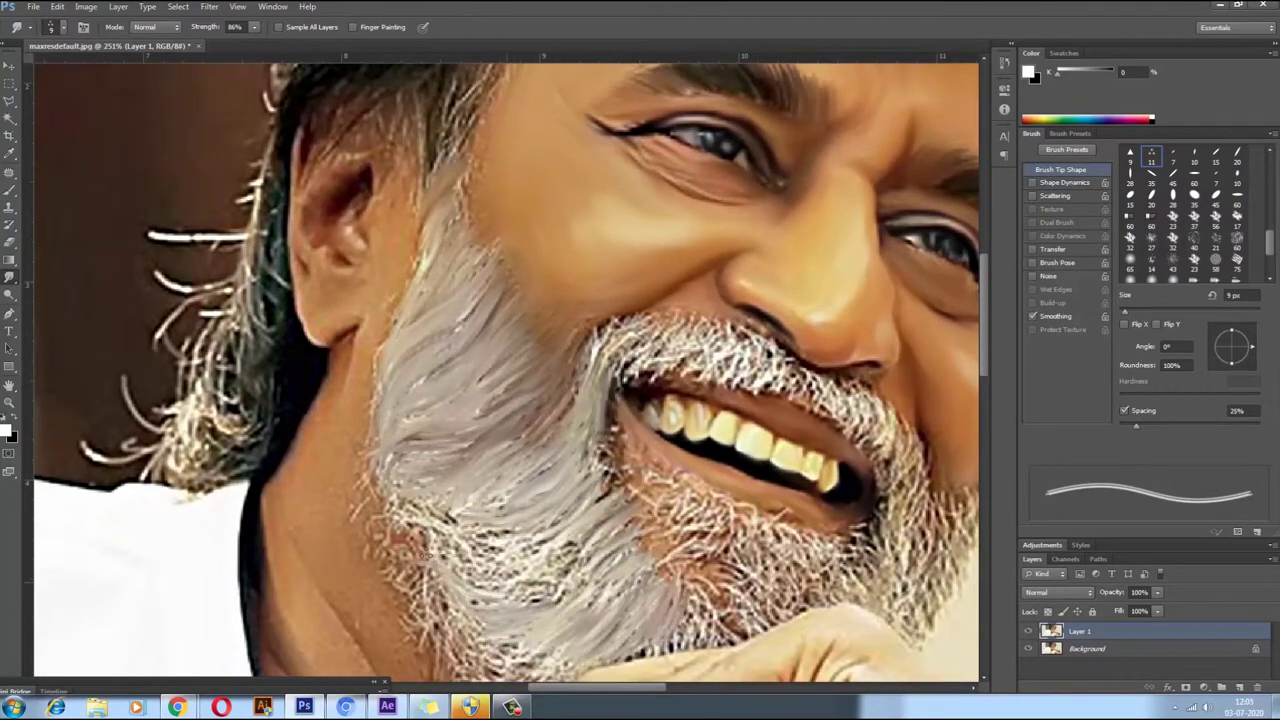
pyautogui.moveTo(500, 580); pyautogui.dragTo(388, 505)
pyautogui.moveTo(600, 600); pyautogui.dragTo(493, 535)
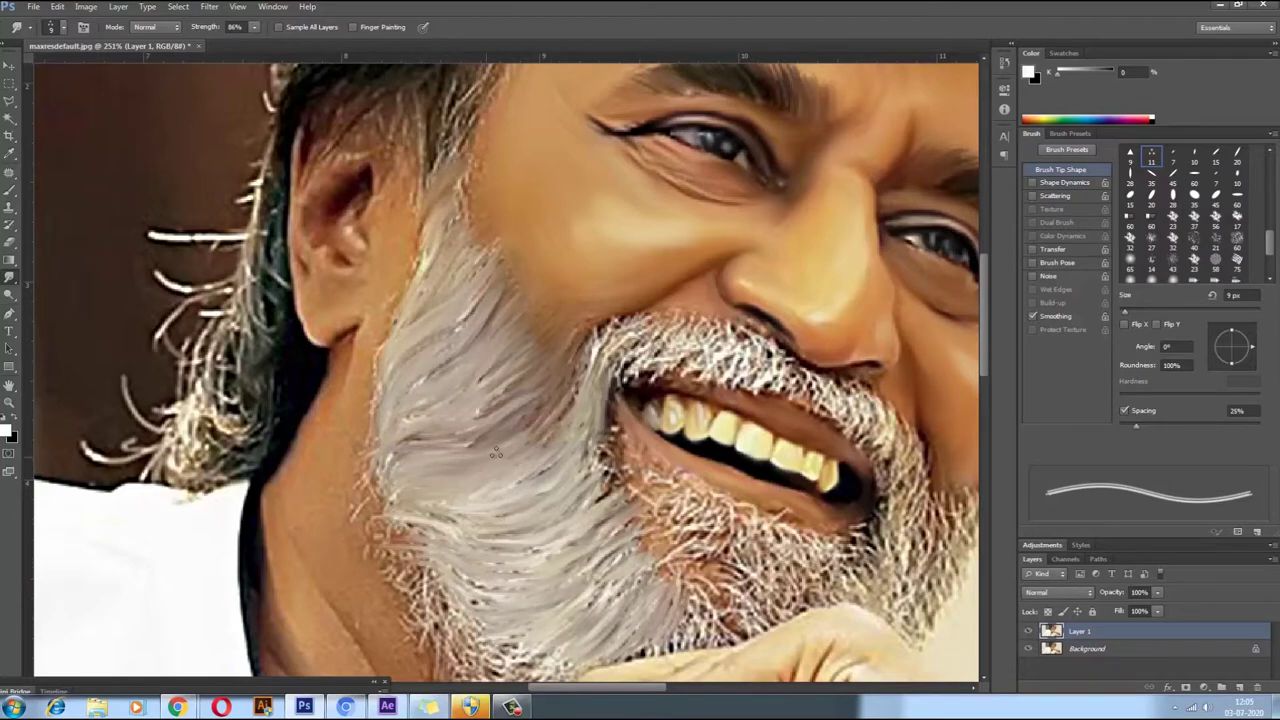
pyautogui.scroll(-3, 495, 453)
pyautogui.scroll(3, 790, 553)
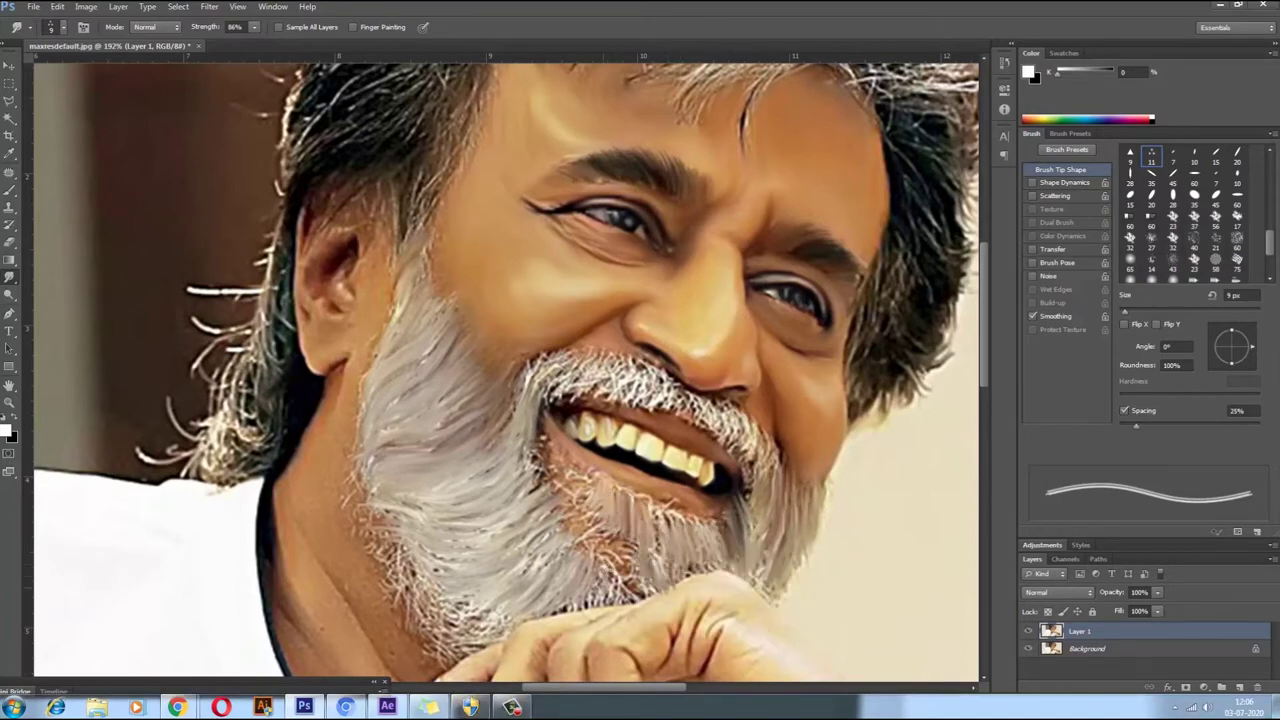
pyautogui.scroll(-3, 590, 471)
pyautogui.scroll(4, 750, 481)
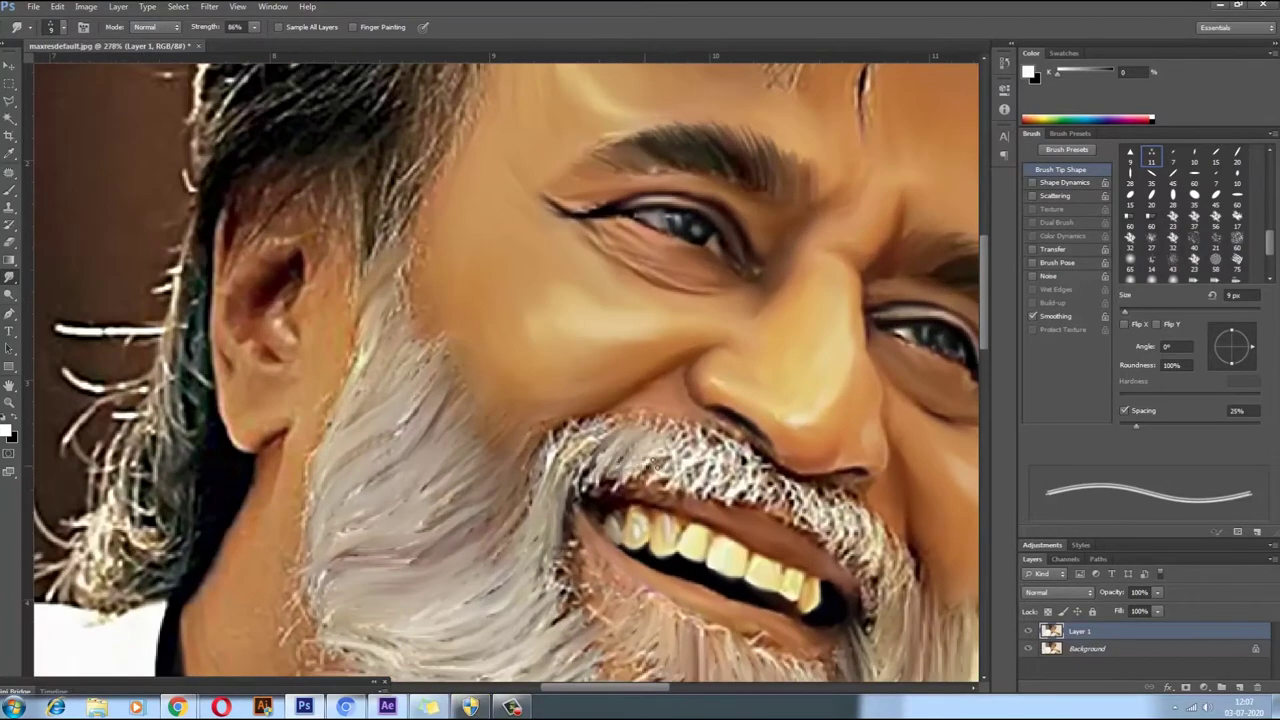
# Step: Smudge the mustache into brighter flowing strands and blend the beard right of the teeth
pyautogui.moveTo(575, 458); pyautogui.dragTo(693, 462)
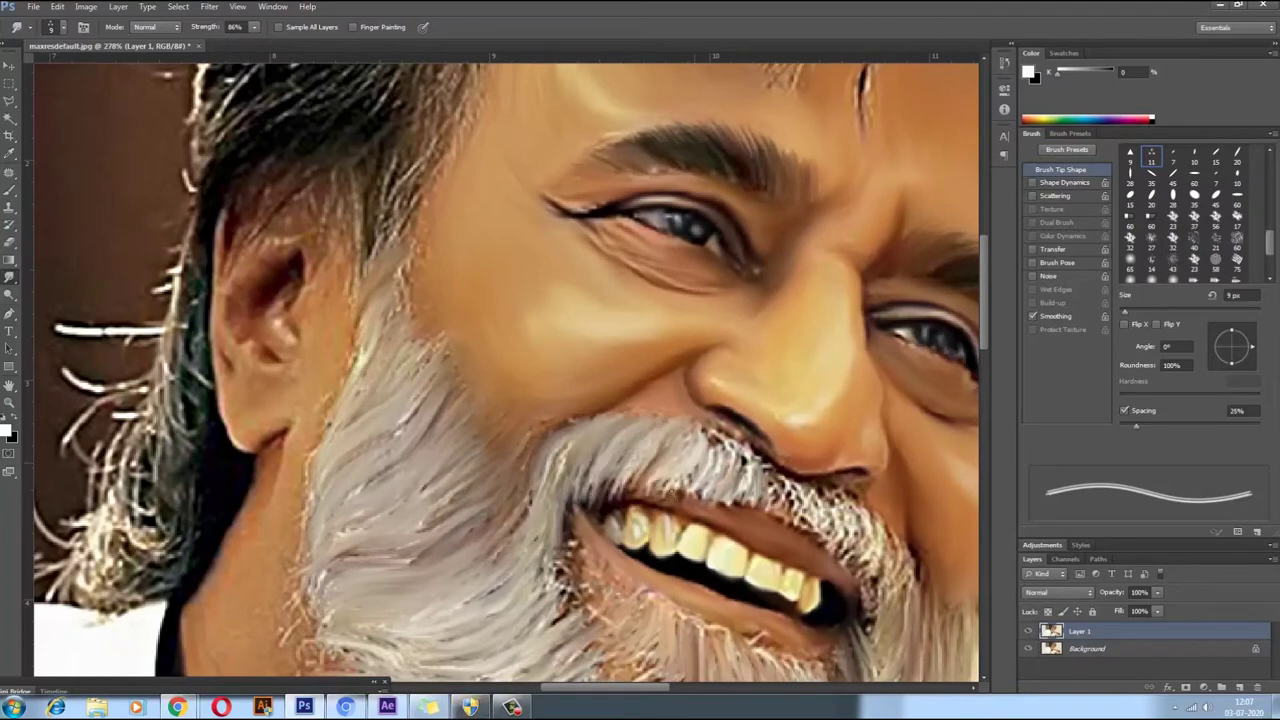
pyautogui.moveTo(845, 516); pyautogui.dragTo(866, 567)
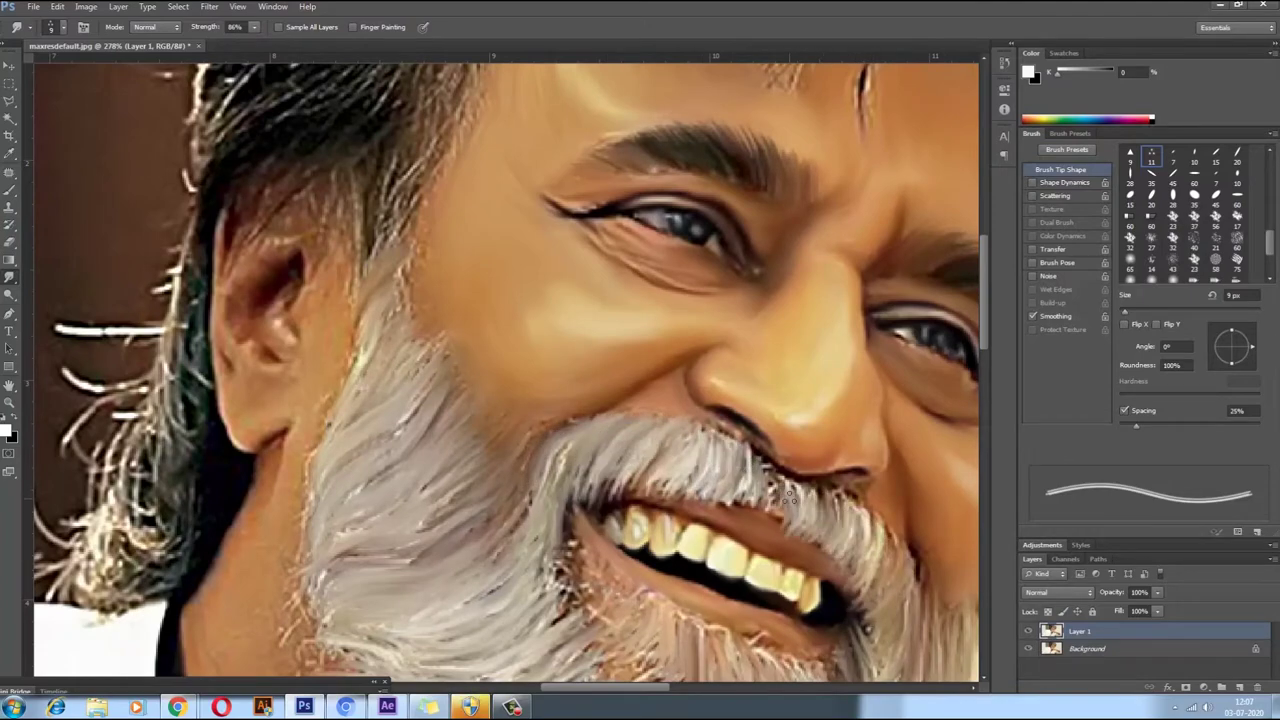
pyautogui.scroll(2, 811, 487)
pyautogui.scroll(-5, 500, 370)
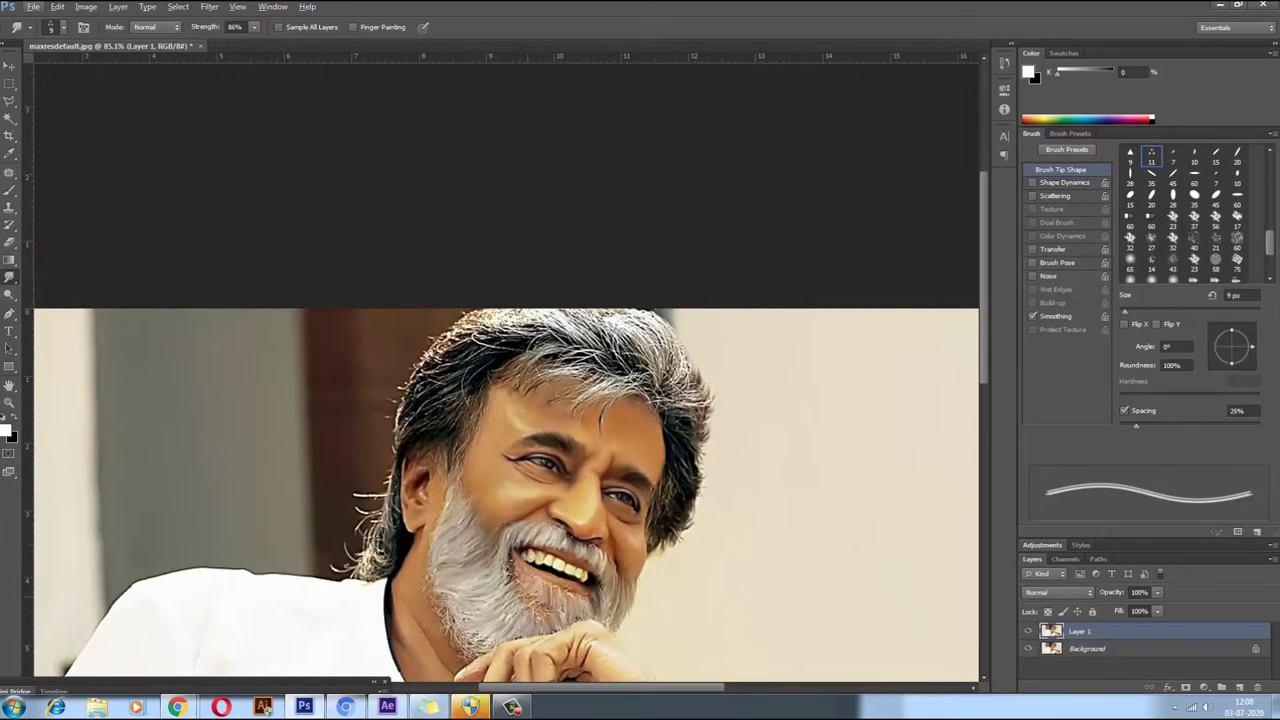
pyautogui.scroll(2, 500, 370)
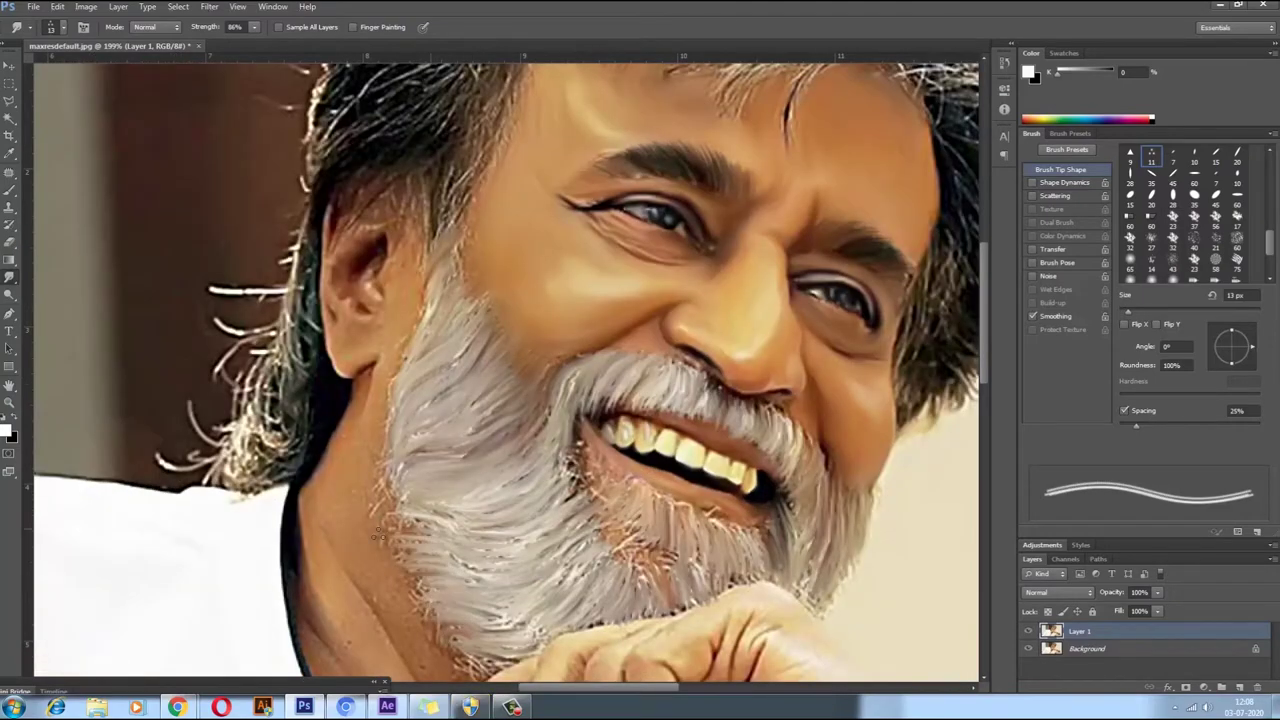
pyautogui.scroll(-2, 427, 546)
pyautogui.scroll(3, 478, 570)
pyautogui.scroll(-3, 430, 612)
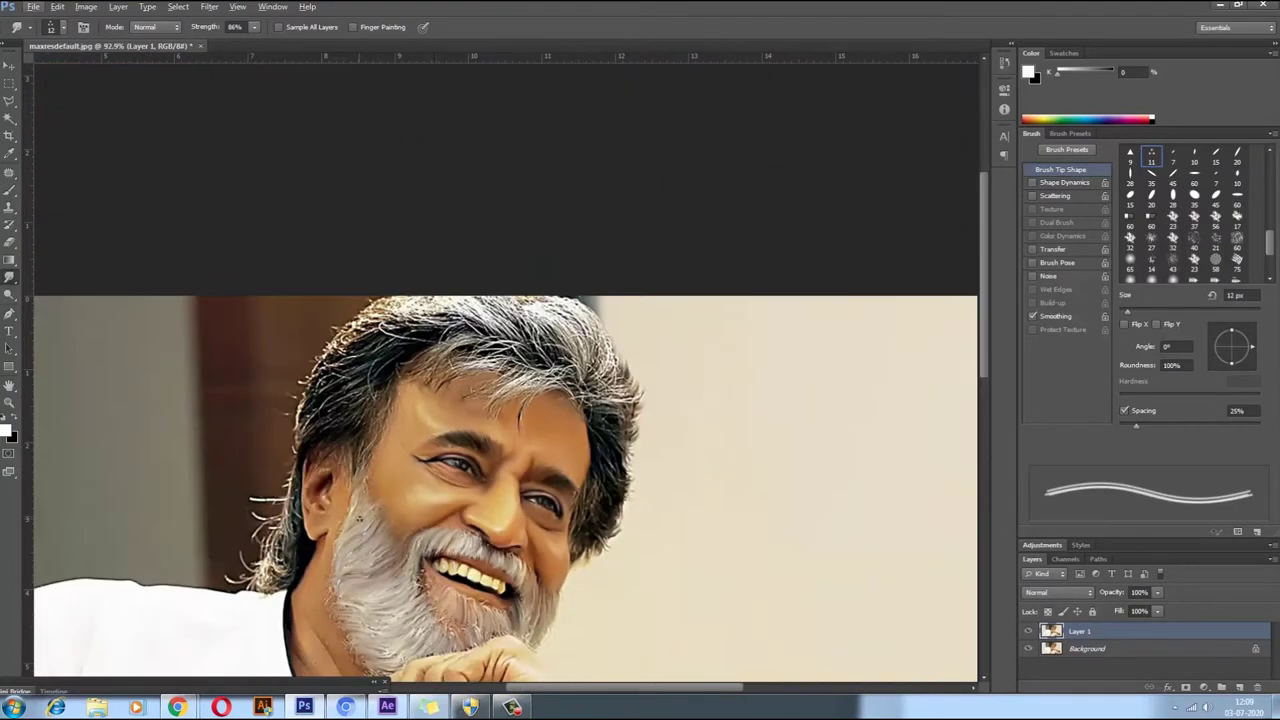
pyautogui.scroll(1, 478, 484)
# Step: Choose a different brush tip from the brush presets
pyautogui.rightClick(478, 484)
pyautogui.doubleClick(583, 620)
pyautogui.scroll(2, 432, 497)
pyautogui.scroll(3, 432, 497)
# Step: Add a final beard stroke, then set Smudge strength to 59% with a slightly smaller brush
pyautogui.moveTo(443, 320)
pyautogui.mouseDown()
pyautogui.moveTo(420, 500)
pyautogui.moveTo(600, 640)
pyautogui.mouseUp()
pyautogui.scroll(-4, 606, 634)
pyautogui.scroll(3, 466, 409)
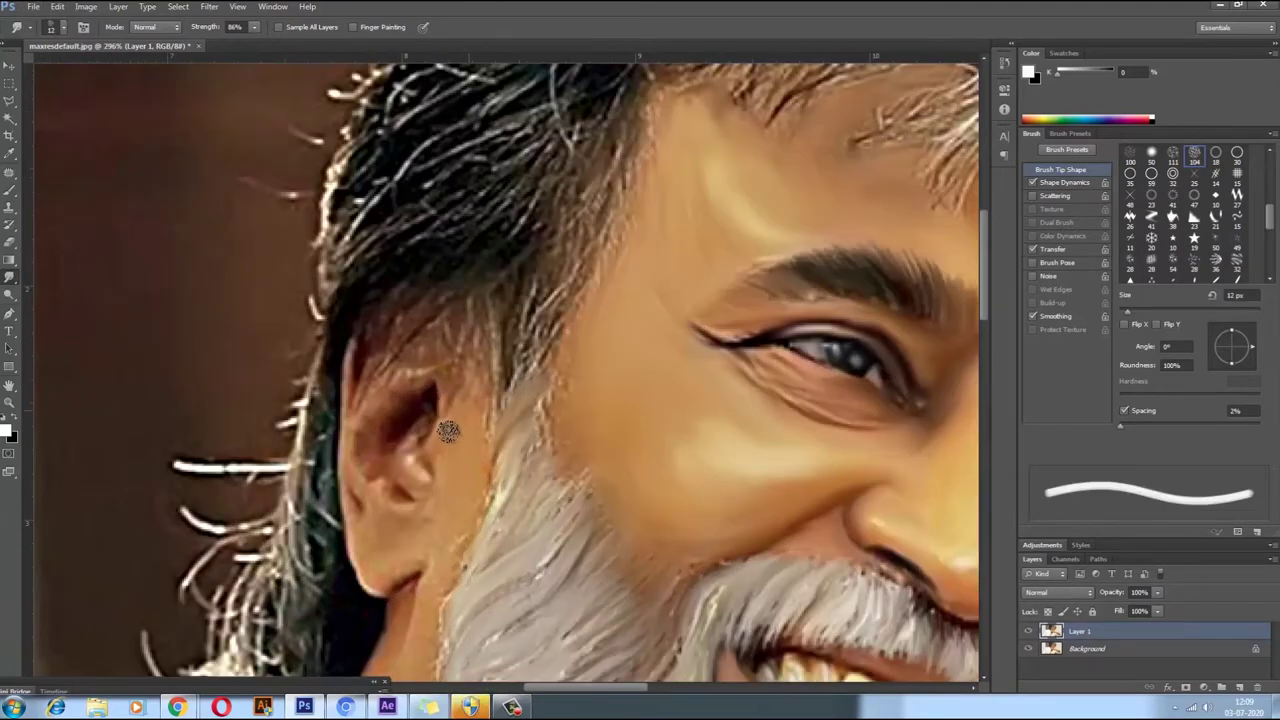
pyautogui.press('5')
pyautogui.press('9')
pyautogui.press('[')
pyautogui.scroll(2, 395, 390)
# Step: Smooth the shading inside the ear, working down to an 8 px brush
pyautogui.moveTo(395, 390); pyautogui.dragTo(356, 505)
pyautogui.press('[')
pyautogui.press('[')
pyautogui.moveTo(440, 455); pyautogui.dragTo(436, 531)
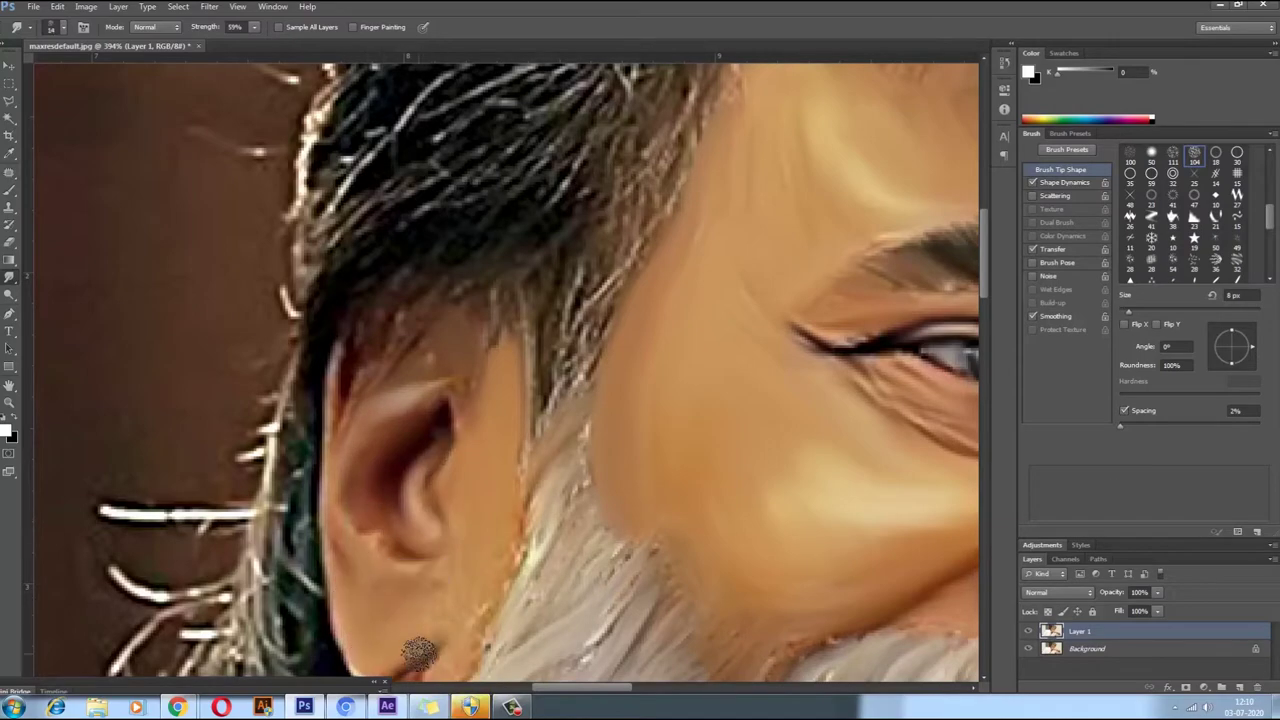
pyautogui.scroll(-4, 400, 651)
pyautogui.scroll(5, 489, 420)
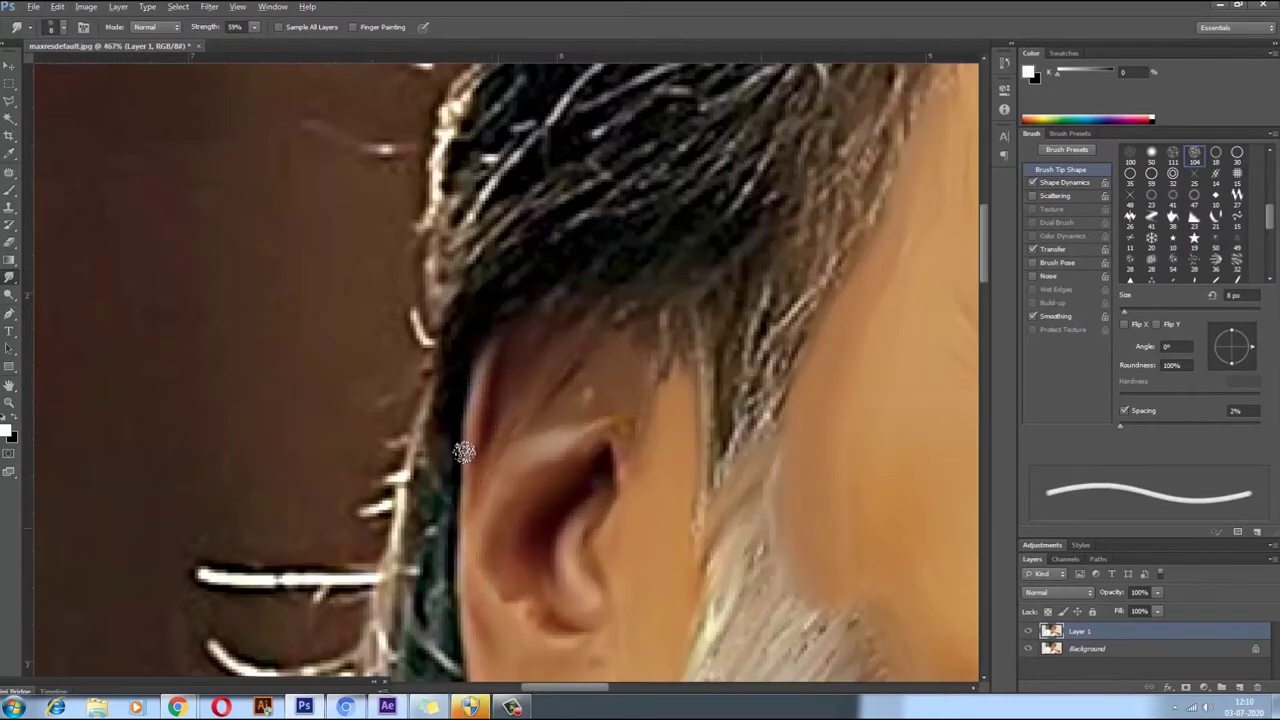
pyautogui.scroll(-3, 440, 440)
pyautogui.press(']')
pyautogui.press(']')
pyautogui.press(']')
pyautogui.scroll(1, 451, 663)
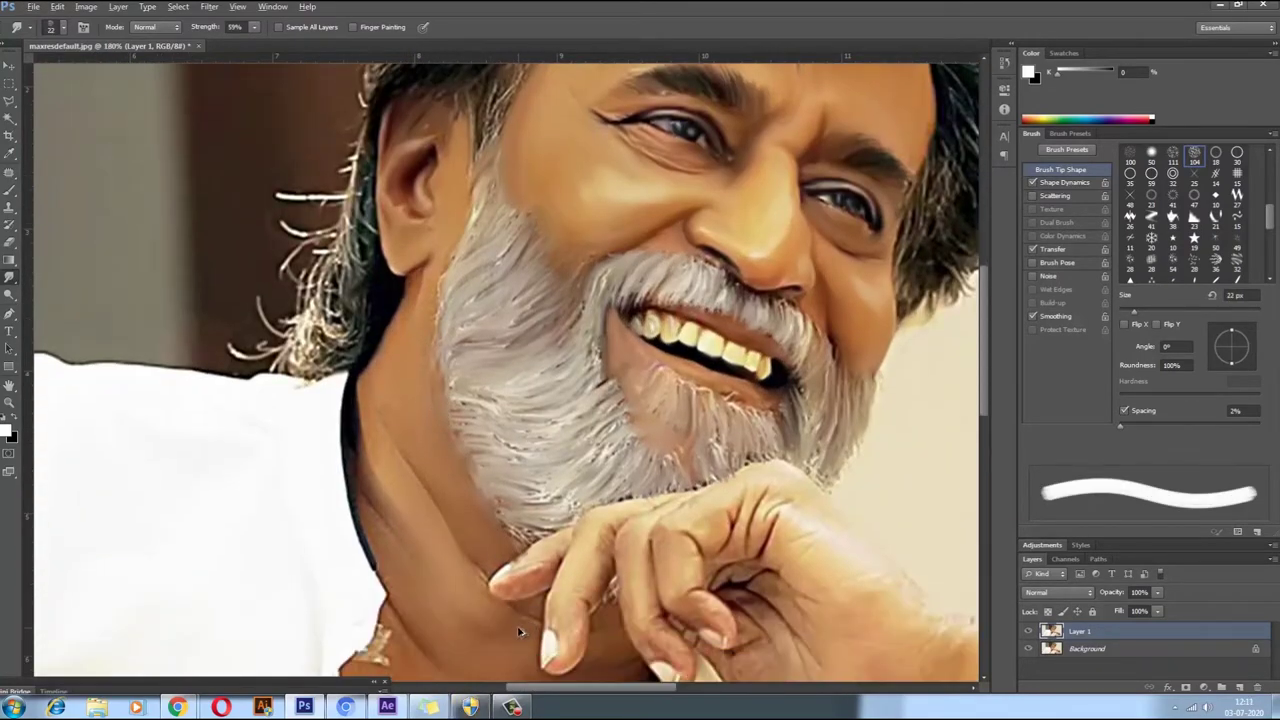
# Step: Zoom onto the hand while sizing the Smudge brush from 18 px to 11 px, then 14 px
pyautogui.press('[')
pyautogui.press('[')
pyautogui.scroll(1, 660, 645)
pyautogui.scroll(1, 441, 652)
pyautogui.scroll(-2, 521, 549)
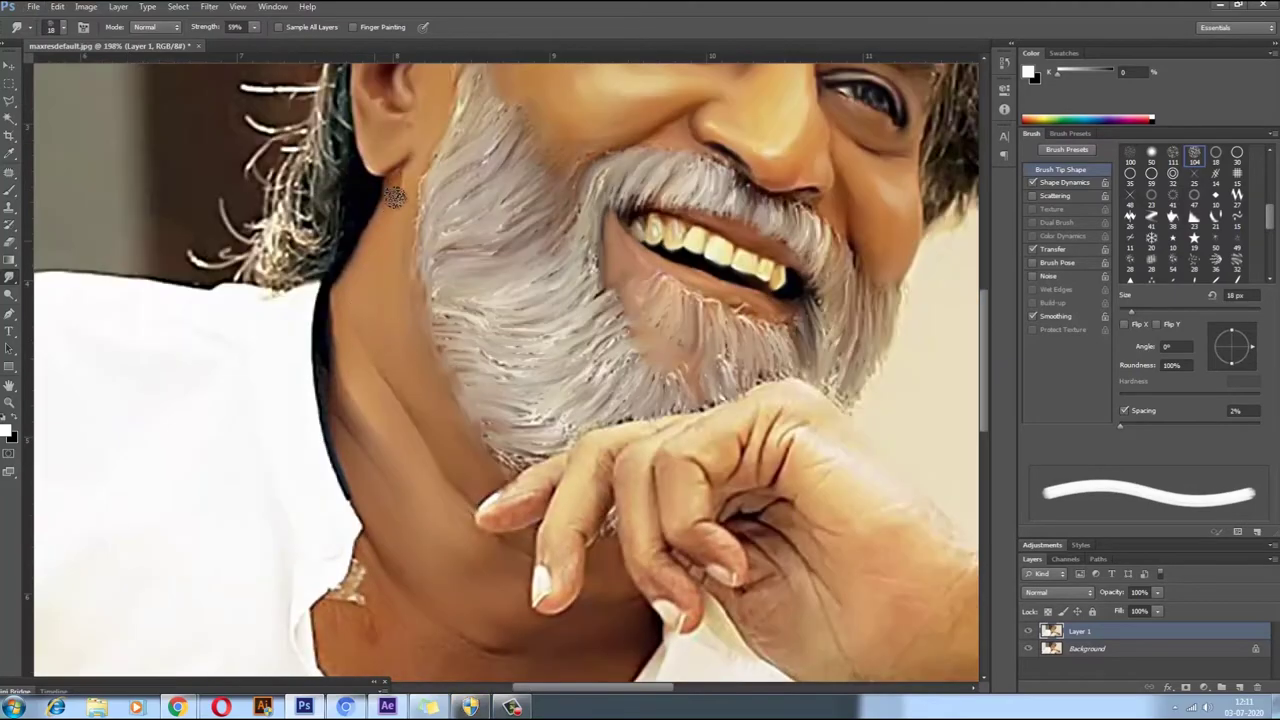
pyautogui.scroll(-2, 521, 549)
pyautogui.scroll(4, 300, 410)
pyautogui.press('[')
pyautogui.press('[')
pyautogui.press('[')
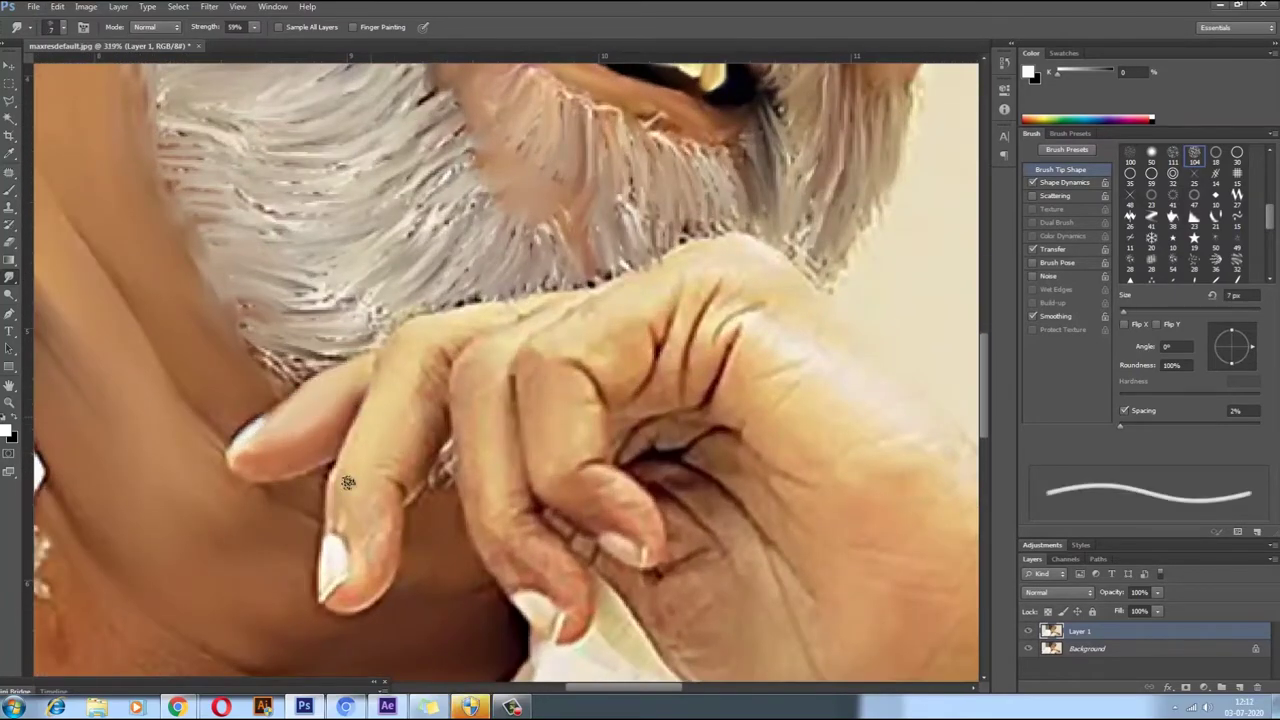
pyautogui.press('[')
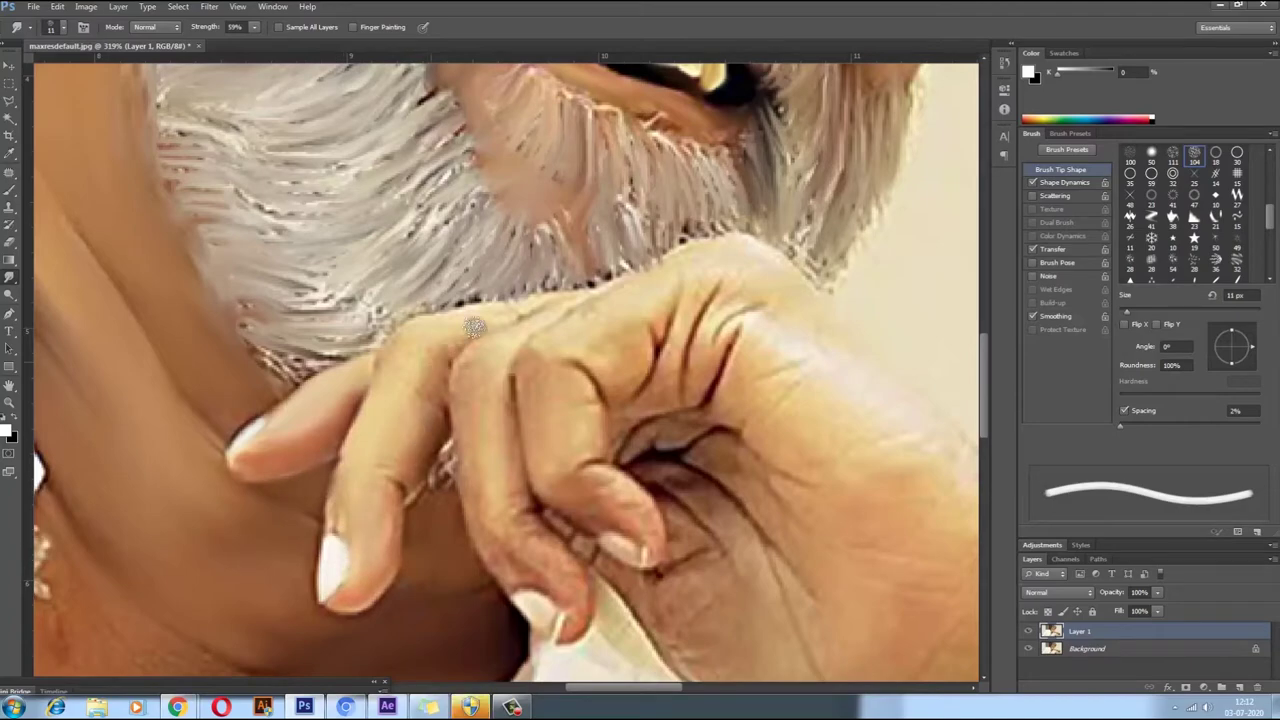
pyautogui.scroll(1, 503, 557)
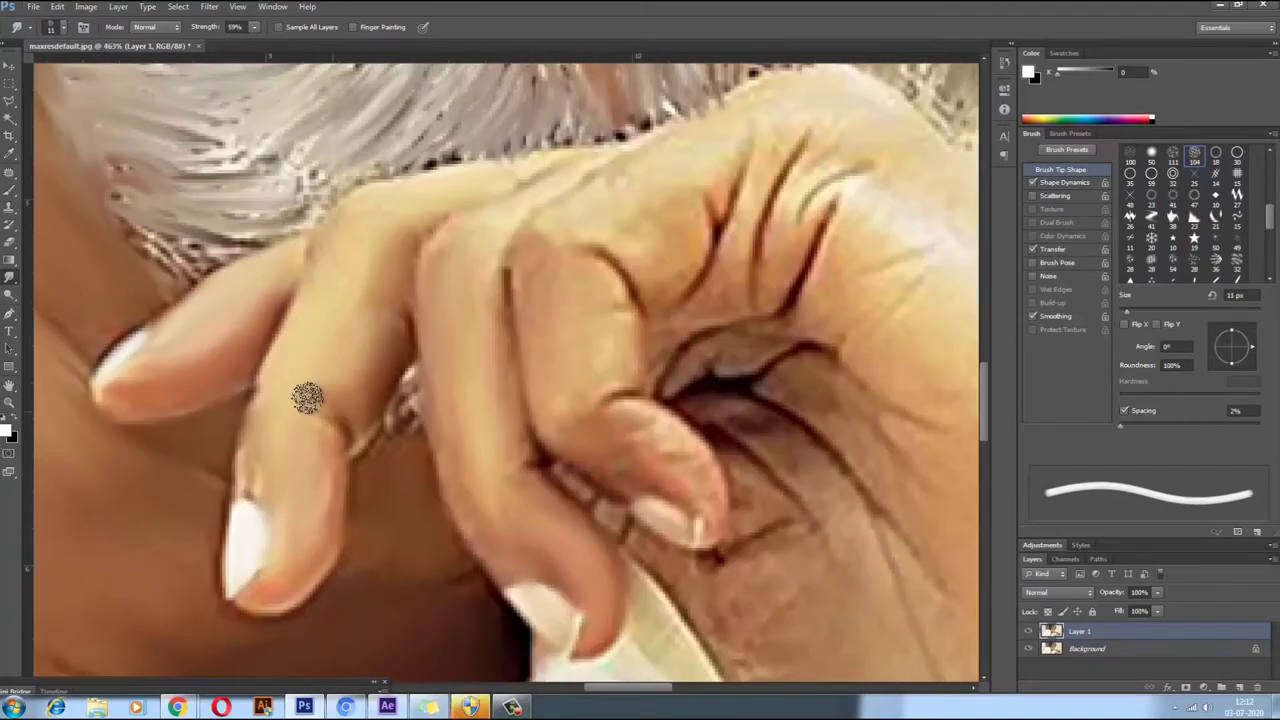
pyautogui.scroll(-3, 650, 412)
pyautogui.scroll(2, 471, 529)
pyautogui.scroll(2, 539, 395)
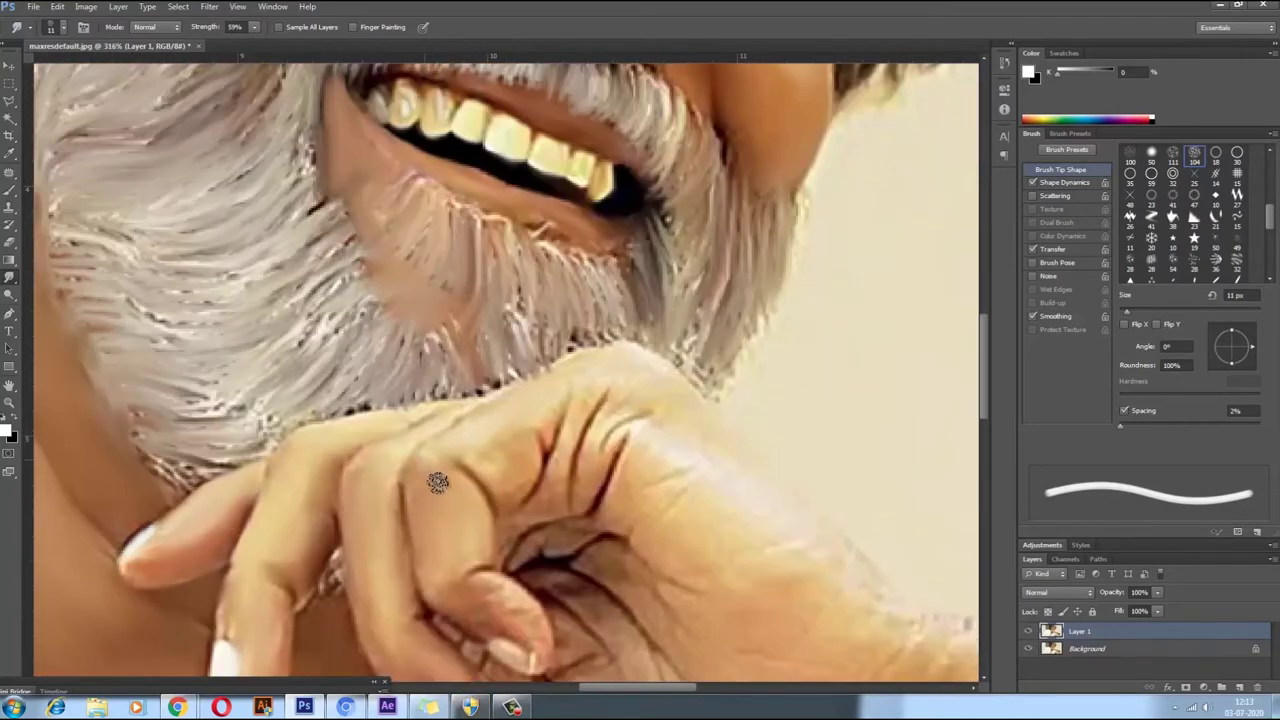
pyautogui.scroll(1, 438, 482)
pyautogui.scroll(-3, 440, 586)
pyautogui.scroll(3, 560, 480)
pyautogui.press(']')
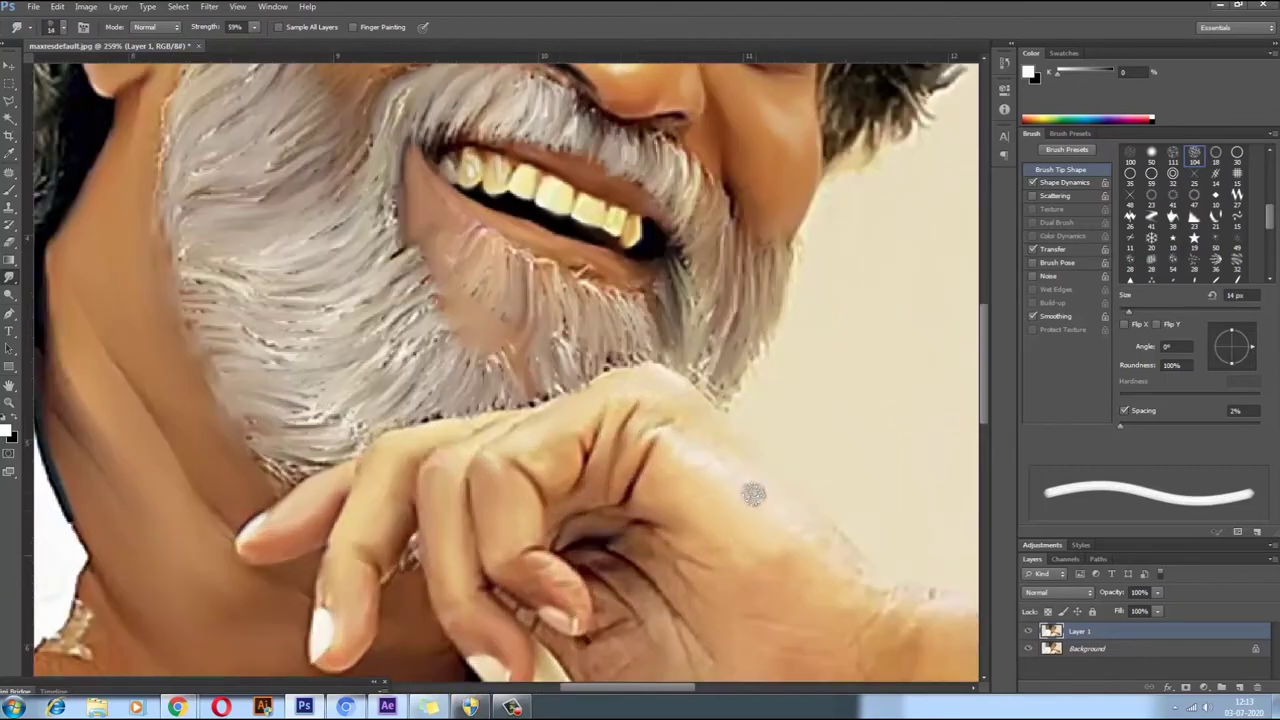
# Step: Blend the skin tones along the palm crease, then reduce the brush to about 10 px
pyautogui.moveTo(709, 577); pyautogui.dragTo(592, 557)
pyautogui.scroll(2, 566, 593)
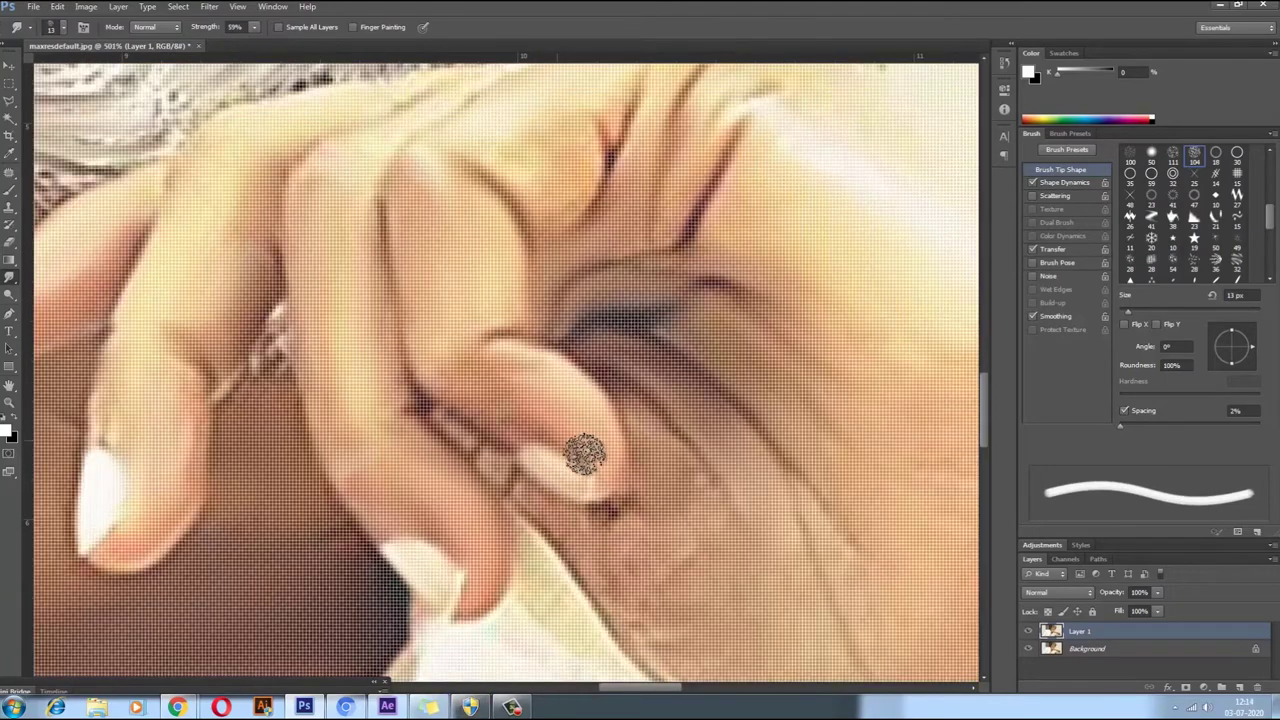
pyautogui.scroll(-1, 531, 473)
pyautogui.press('[')
pyautogui.scroll(-4, 549, 455)
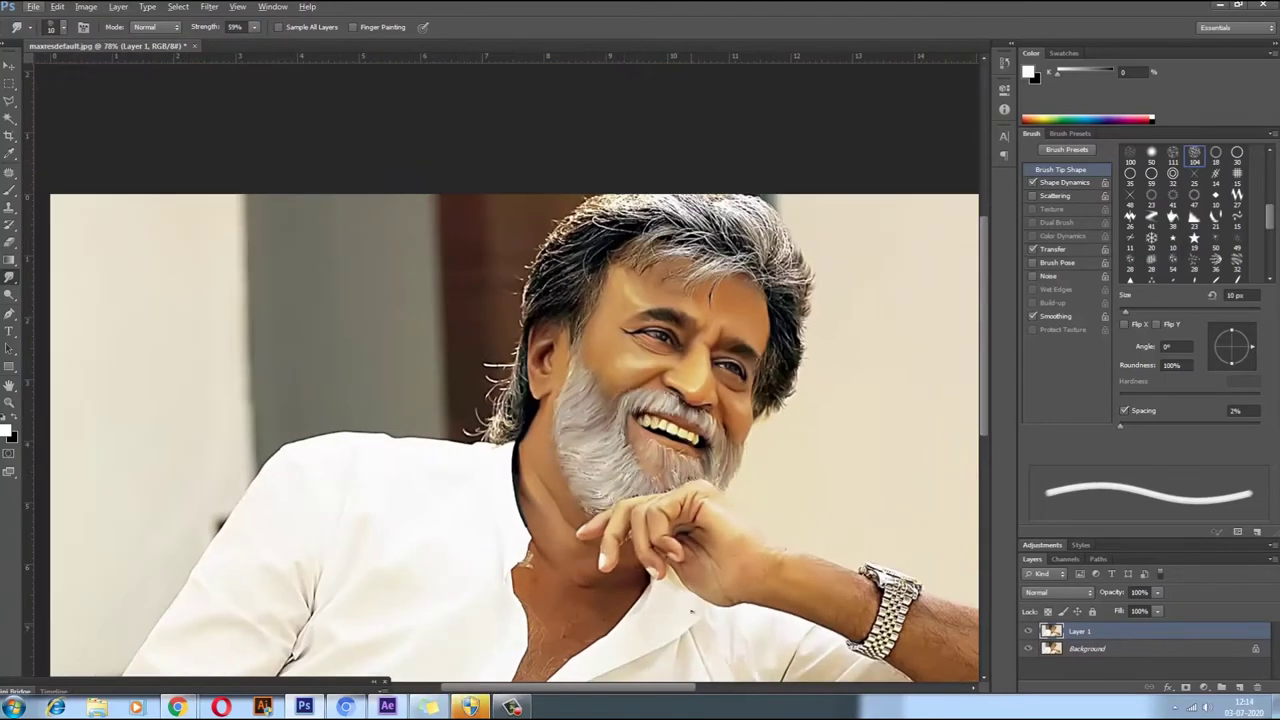
# Step: Move around the hand and knuckles to inspect the skin that still needs smoothing
pyautogui.scroll(2, 587, 428)
pyautogui.scroll(2, 455, 432)
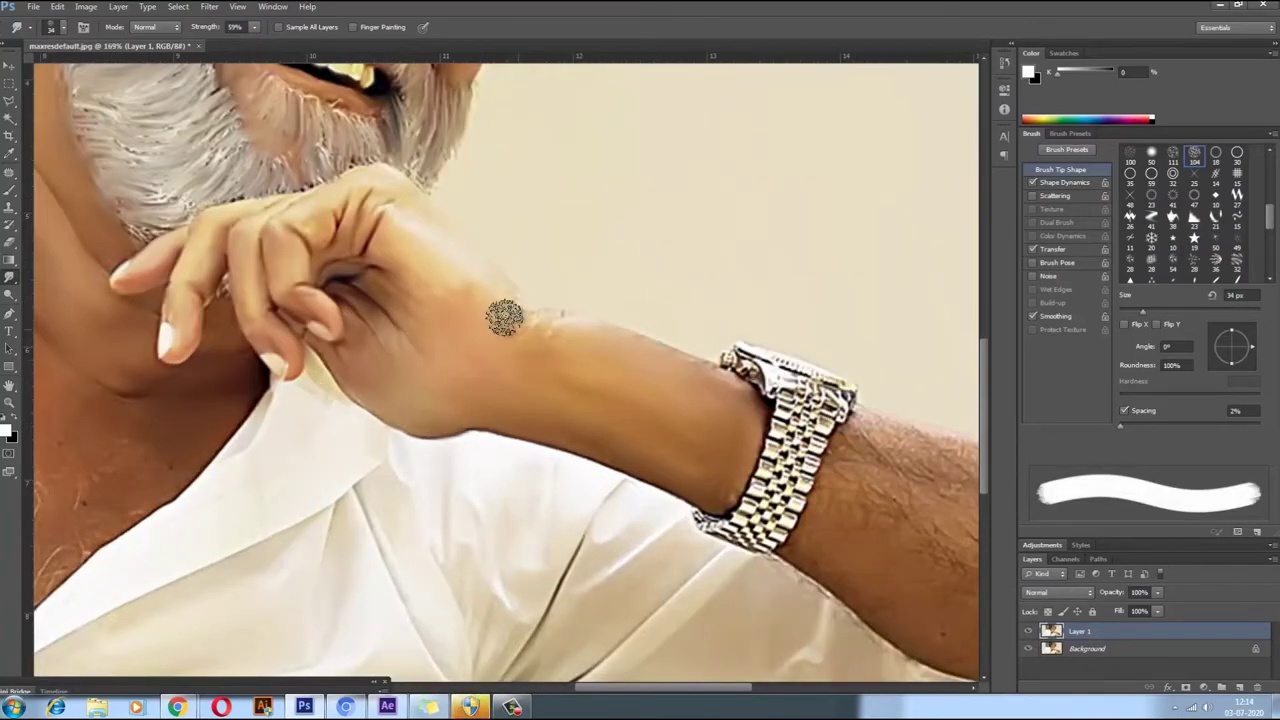
pyautogui.scroll(-2, 374, 426)
pyautogui.scroll(3, 780, 508)
pyautogui.scroll(-3, 645, 531)
pyautogui.scroll(-2, 645, 531)
pyautogui.scroll(2, 168, 428)
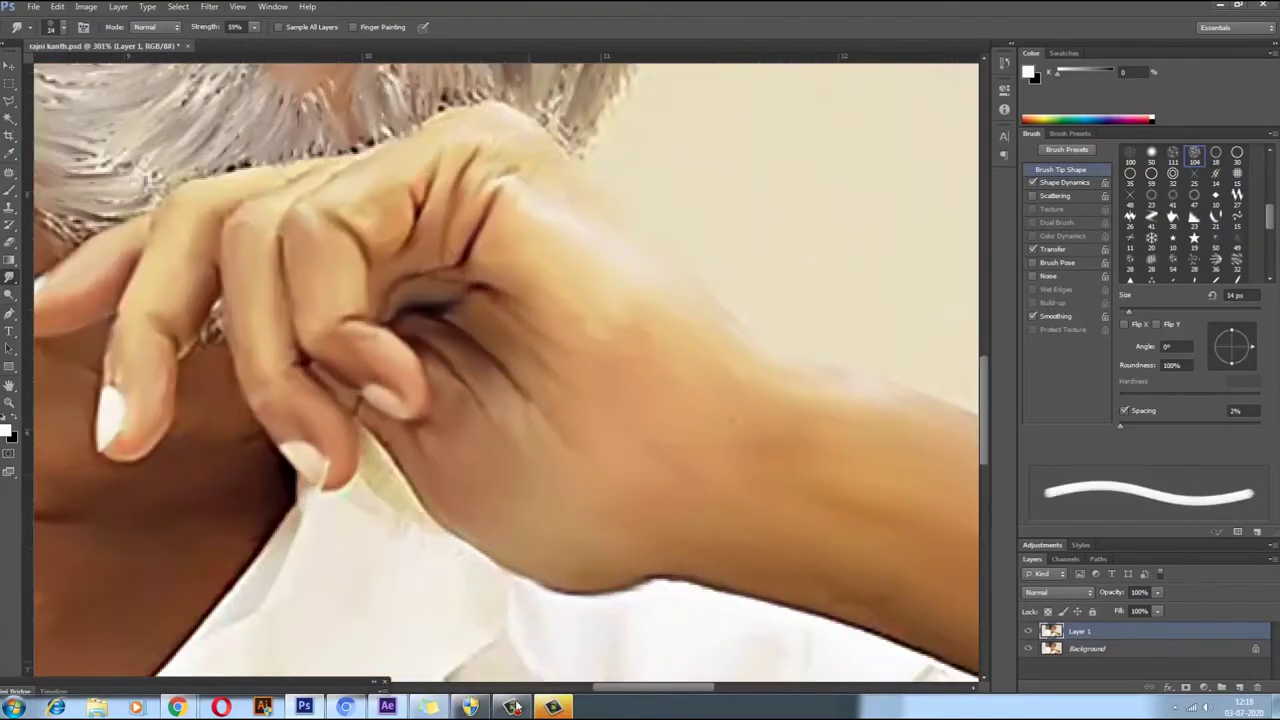
pyautogui.scroll(-3, 409, 177)
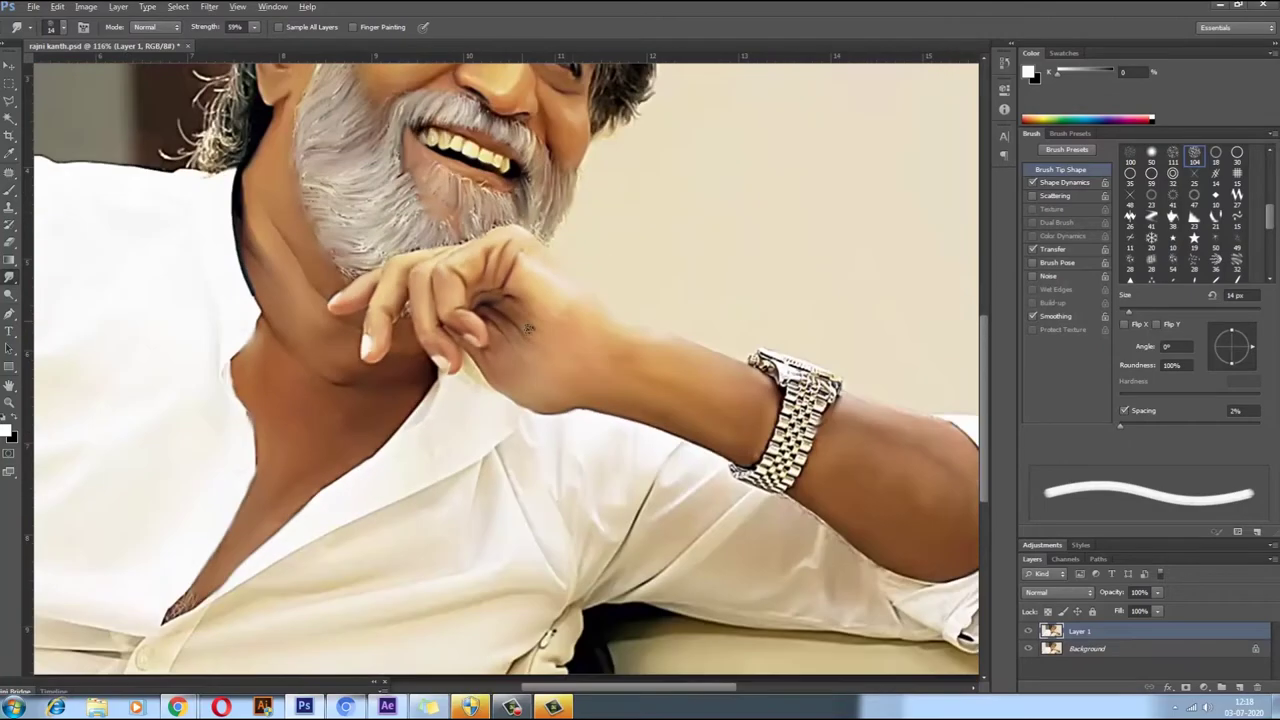
pyautogui.scroll(4, 489, 271)
# Step: Reduce the smudge brush to 13 px and keep smoothing the knuckles and forearm
pyautogui.press('[')
pyautogui.scroll(-1, 482, 260)
pyautogui.scroll(-1, 460, 377)
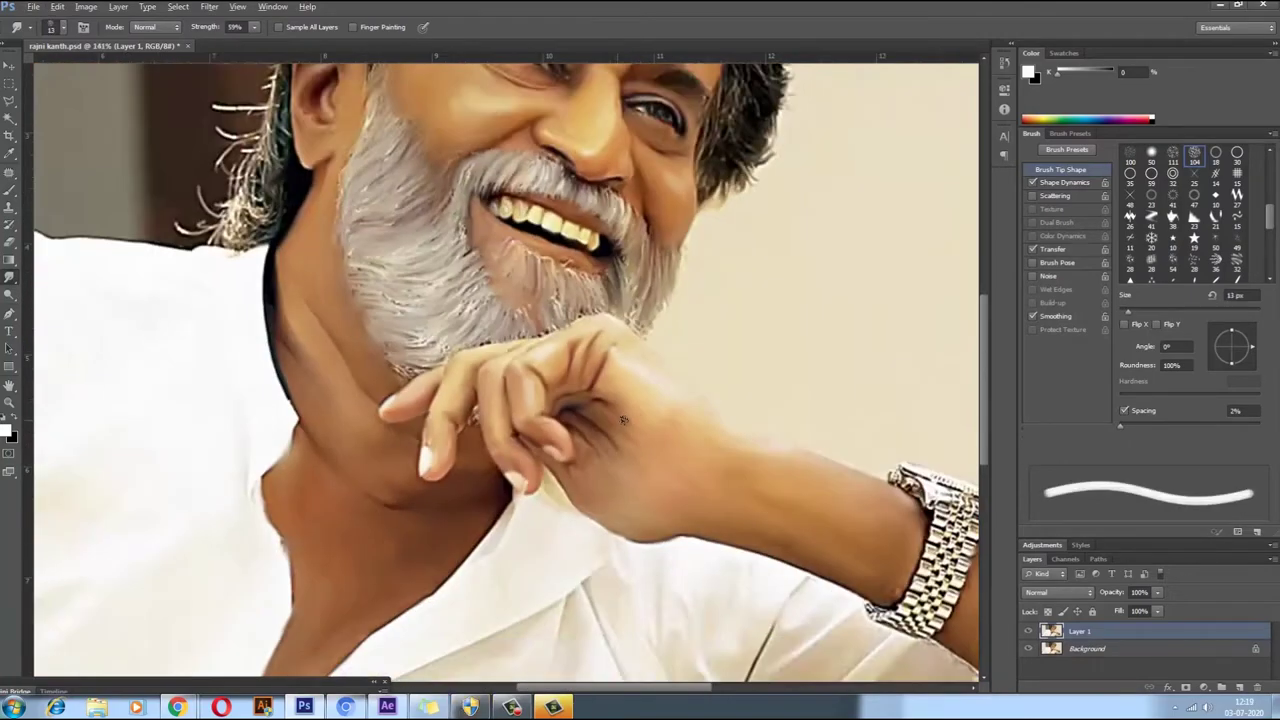
pyautogui.scroll(2, 524, 403)
pyautogui.scroll(1, 560, 490)
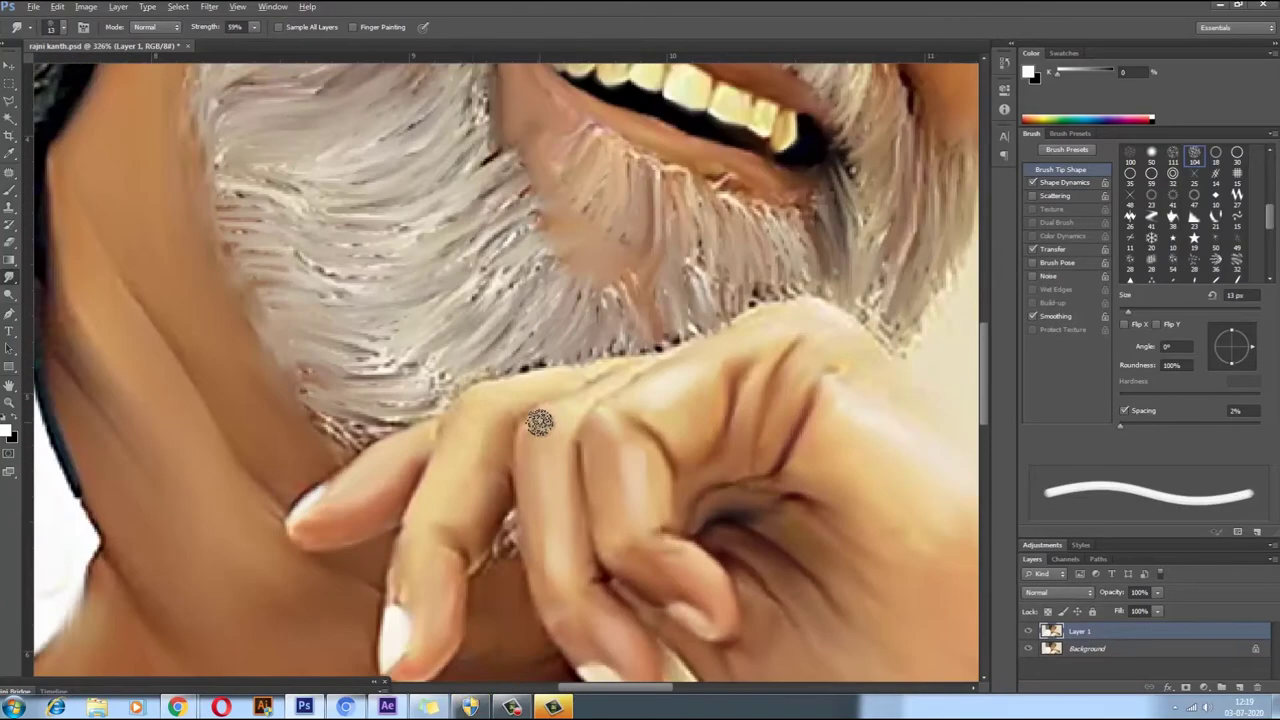
pyautogui.scroll(-2, 547, 563)
pyautogui.scroll(2, 342, 436)
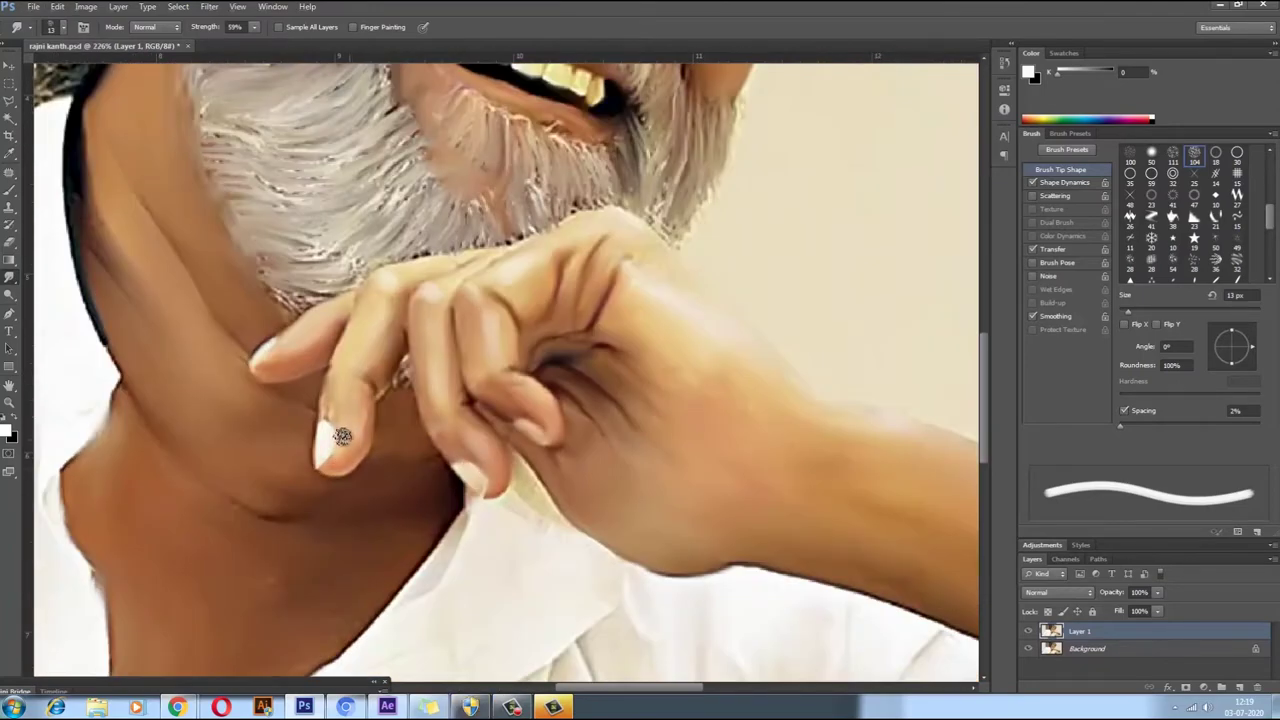
pyautogui.scroll(-2, 489, 433)
pyautogui.scroll(2, 630, 427)
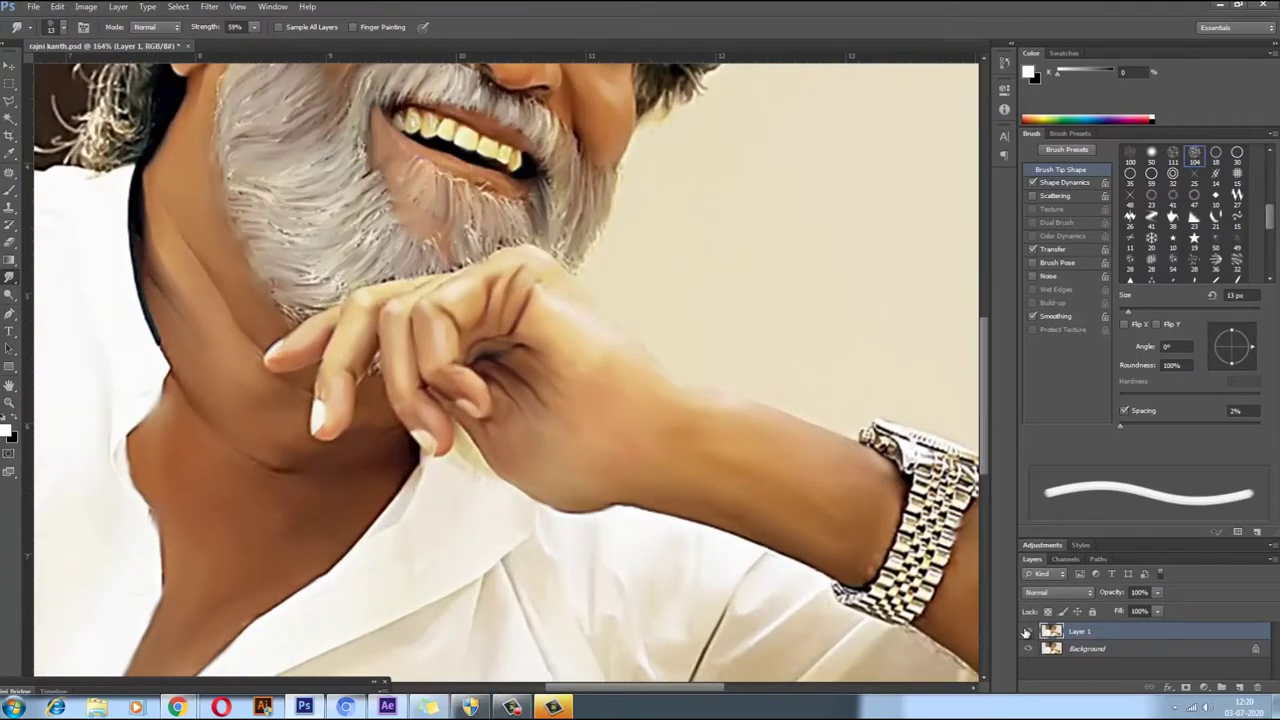
pyautogui.scroll(-2, 630, 427)
pyautogui.scroll(2, 731, 474)
# Step: Refine the skin around the watch with a 7 px brush, then enlarge the brush
pyautogui.press('[')
pyautogui.press('[')
pyautogui.press('[')
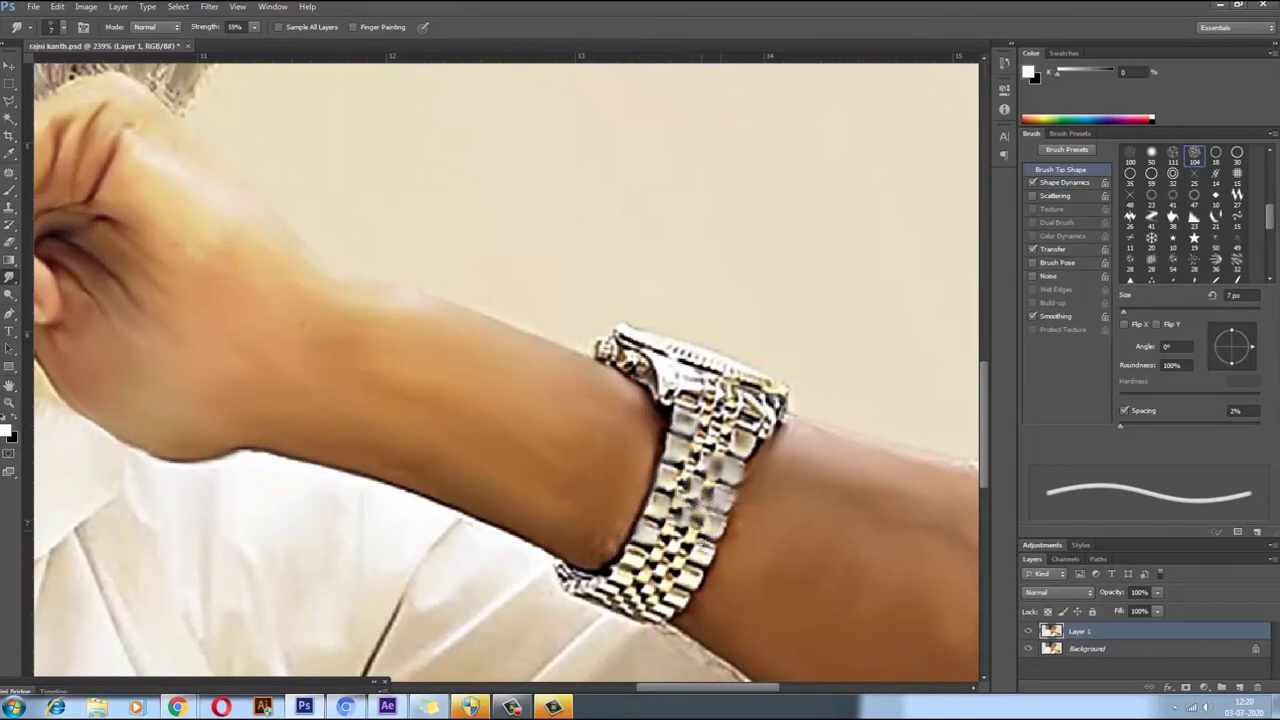
pyautogui.scroll(-3, 670, 548)
pyautogui.scroll(1, 520, 300)
pyautogui.scroll(2, 520, 300)
pyautogui.press(']')
pyautogui.press(']')
pyautogui.press(']')
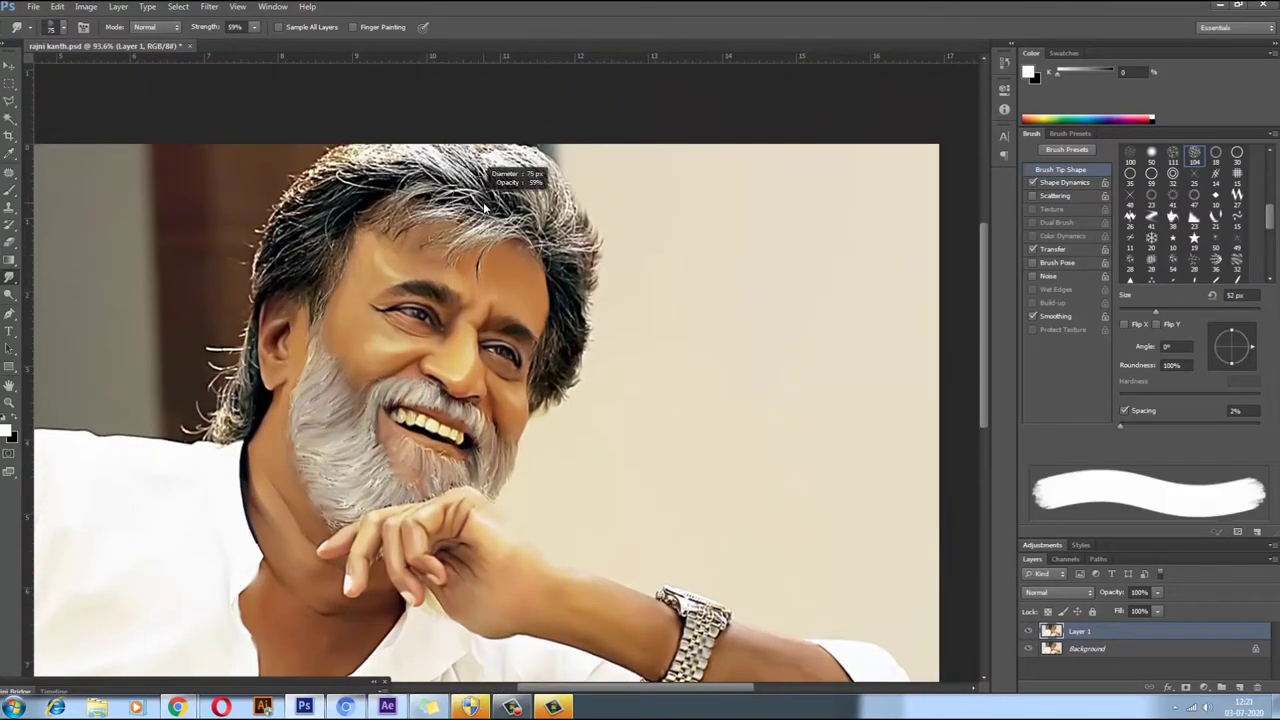
# Step: Choose a fine 14 px brush tip for the Smudge tool and shrink it to 11 px
pyautogui.rightClick(495, 192)
pyautogui.doubleClick(555, 343)
pyautogui.scroll(3, 358, 378)
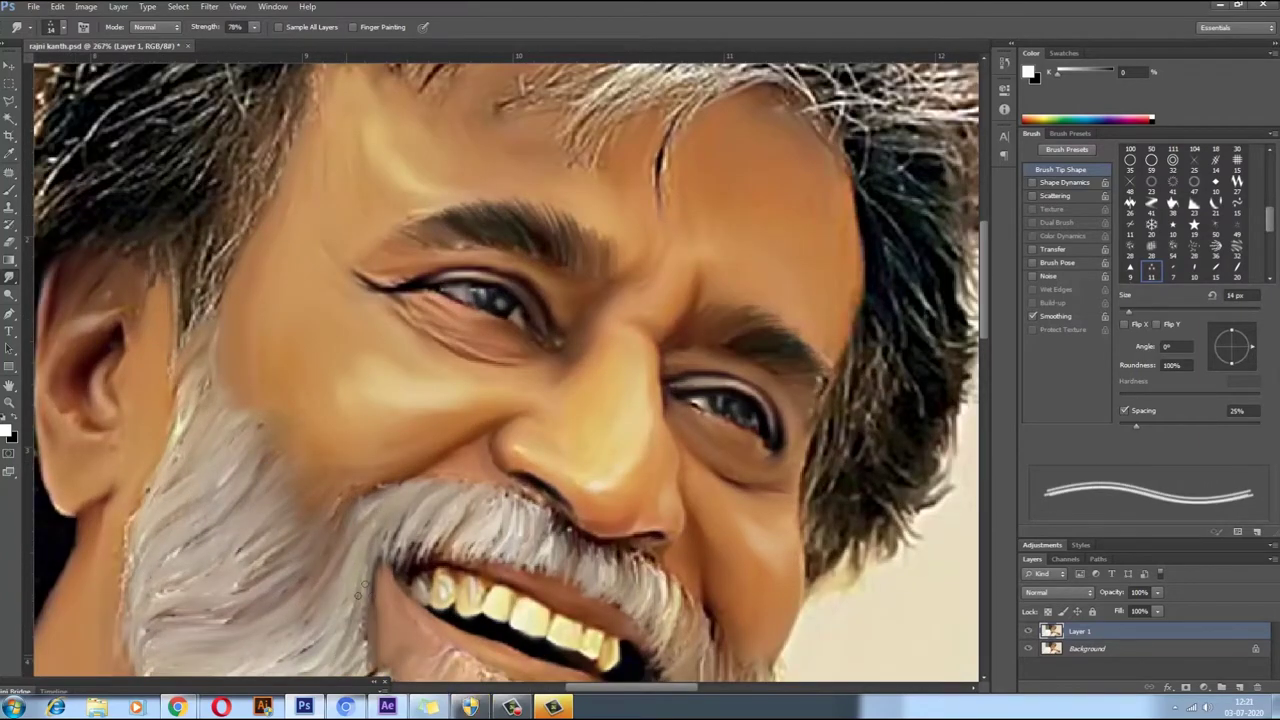
pyautogui.scroll(-1, 390, 570)
pyautogui.press('[')
pyautogui.press('[')
pyautogui.press('[')
pyautogui.scroll(-1, 418, 562)
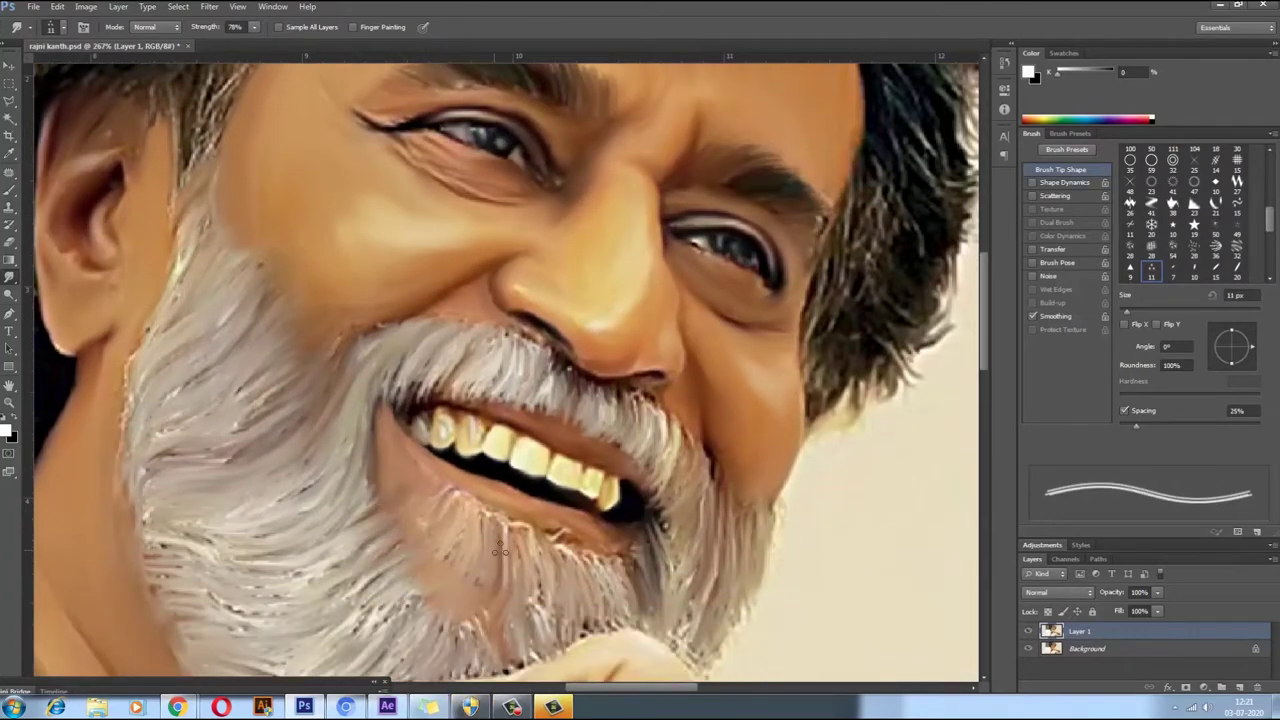
# Step: Frame the top of the head and smudge the grey hair along the crown
pyautogui.moveTo(380, 645); pyautogui.dragTo(520, 585)
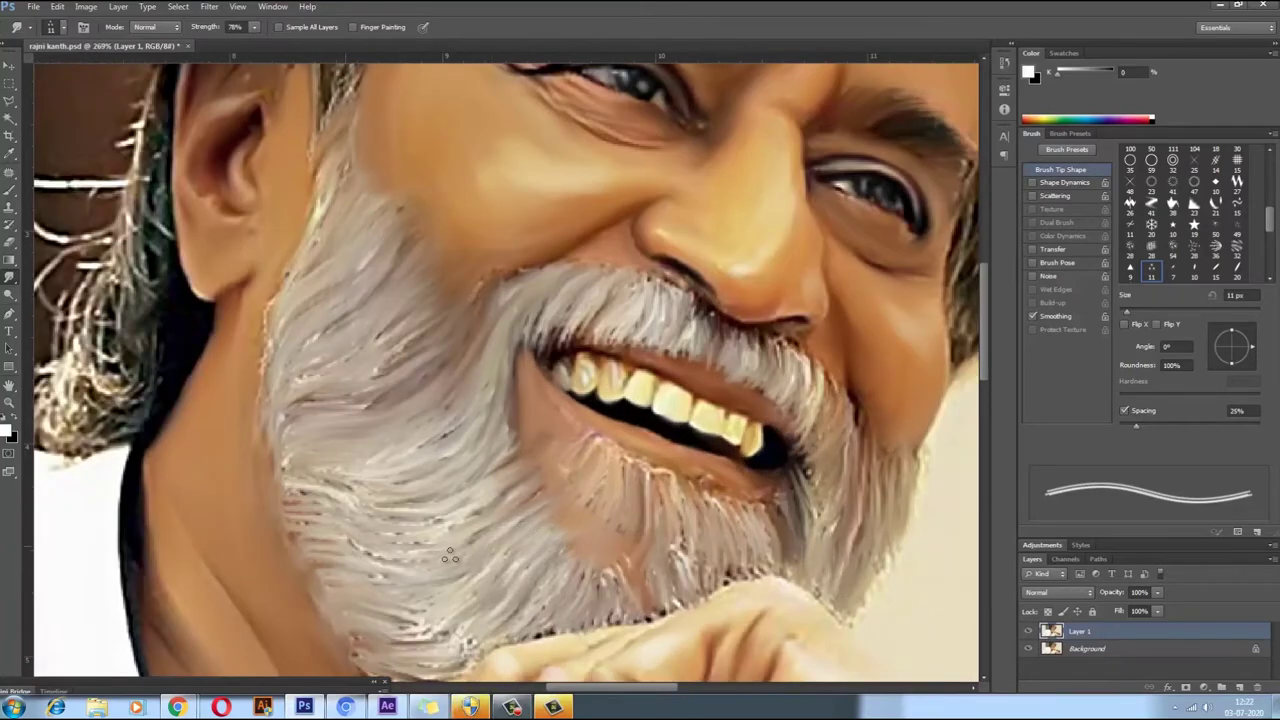
pyautogui.scroll(-1, 412, 510)
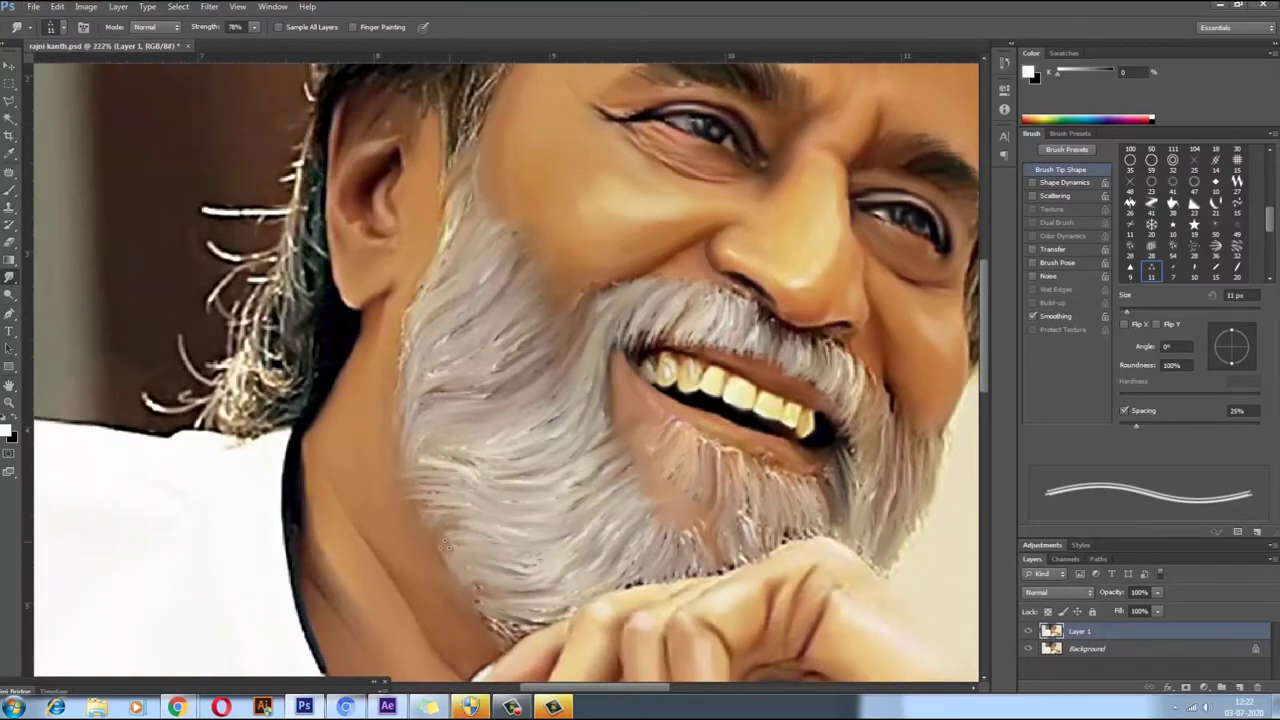
pyautogui.moveTo(476, 605); pyautogui.dragTo(436, 421)
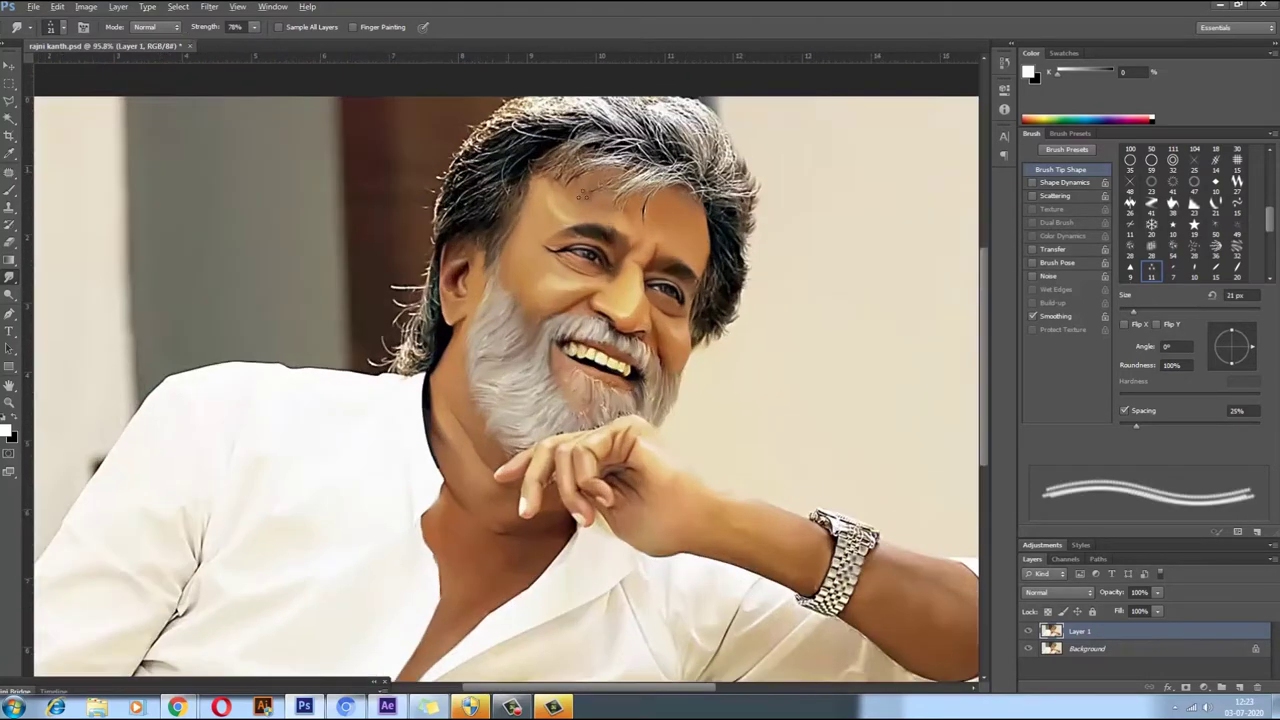
pyautogui.moveTo(475, 240)
pyautogui.mouseDown()
pyautogui.moveTo(729, 223)
pyautogui.moveTo(700, 200)
pyautogui.mouseUp()
pyautogui.moveTo(740, 140)
pyautogui.mouseDown()
pyautogui.moveTo(705, 108)
pyautogui.moveTo(330, 180)
pyautogui.mouseUp()
pyautogui.moveTo(400, 130)
pyautogui.mouseDown()
pyautogui.moveTo(553, 128)
pyautogui.moveTo(640, 260)
pyautogui.mouseUp()
# Step: Pull the grey strands above the brow down onto the forehead
pyautogui.moveTo(750, 240); pyautogui.dragTo(565, 300)
pyautogui.moveTo(730, 285); pyautogui.dragTo(529, 343)
pyautogui.moveTo(675, 275); pyautogui.dragTo(585, 292)
pyautogui.moveTo(707, 285); pyautogui.dragTo(480, 330)
pyautogui.moveTo(580, 265); pyautogui.dragTo(505, 345)
# Step: Smear the upper hairline strands sideways, then at 90% strength pull dark hair toward the temple
pyautogui.press('[')
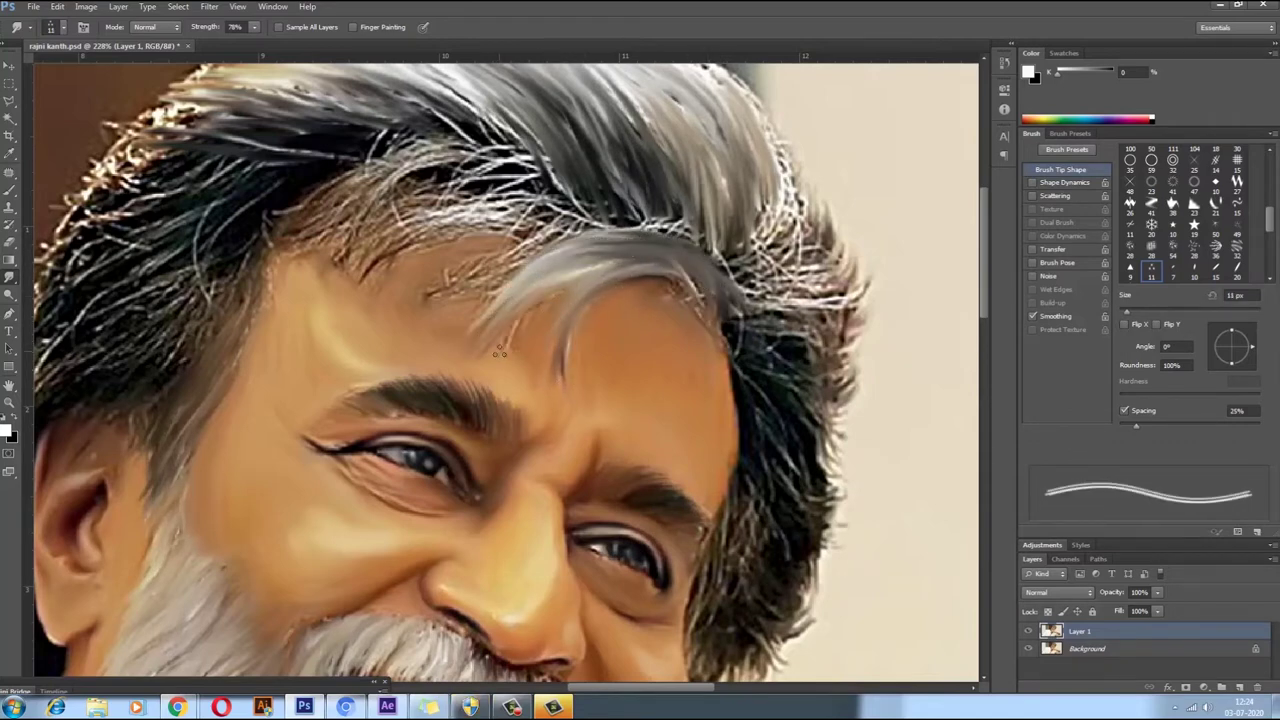
pyautogui.moveTo(515, 248); pyautogui.dragTo(694, 262)
pyautogui.moveTo(548, 226); pyautogui.dragTo(718, 262)
pyautogui.moveTo(522, 215); pyautogui.dragTo(304, 260)
pyautogui.scroll(-5, 325, 277)
pyautogui.scroll(5, 334, 230)
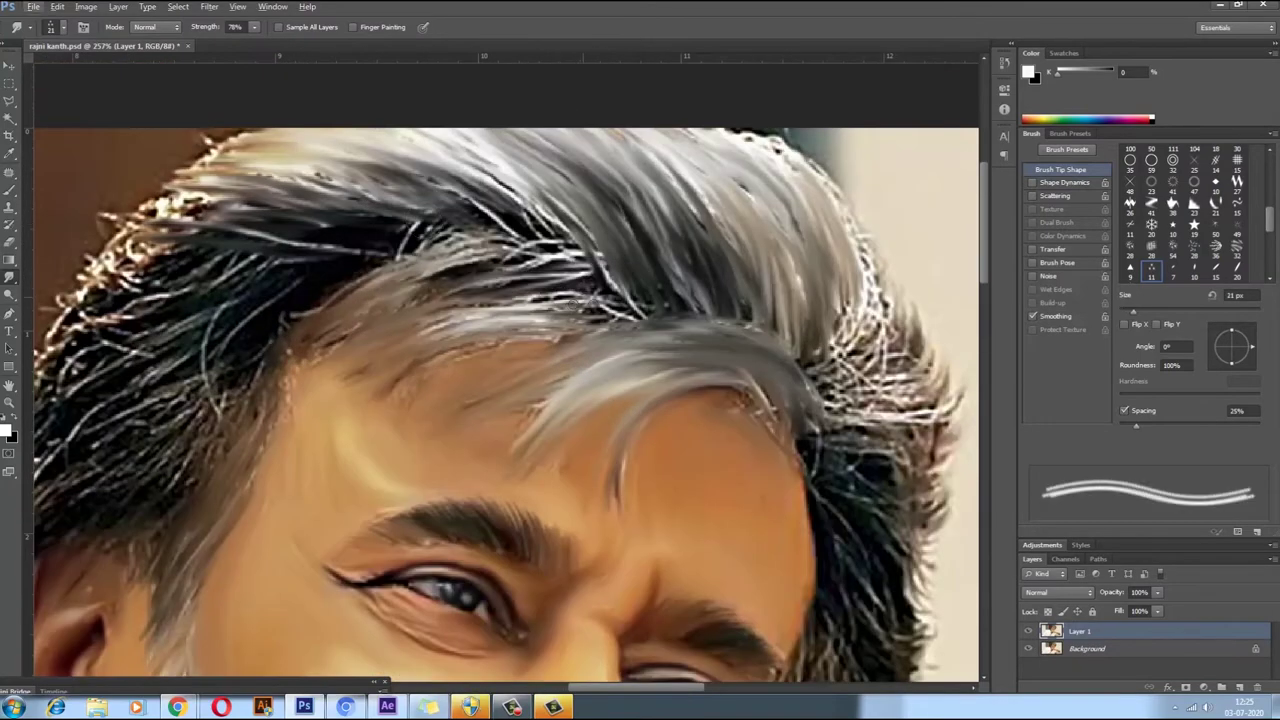
pyautogui.press('9')
pyautogui.moveTo(334, 230); pyautogui.dragTo(199, 500)
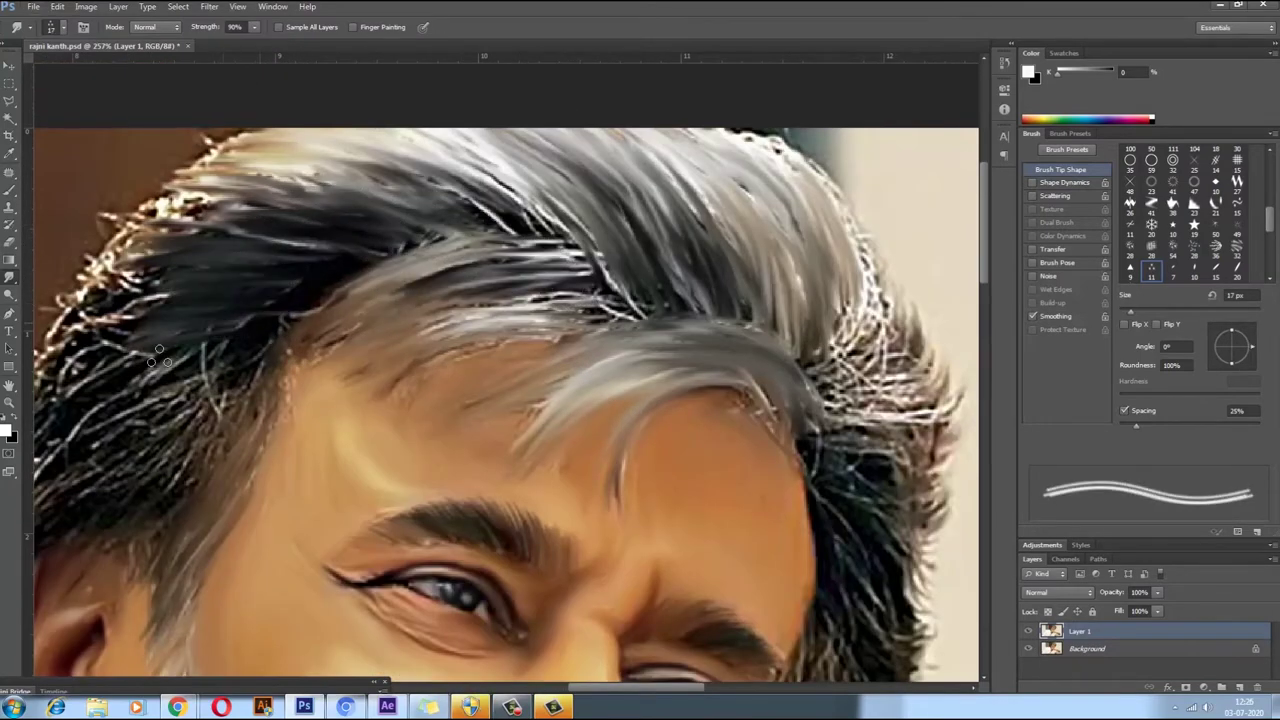
# Step: Resize the brush to 16 px and smooth the left hair edge up toward the top
pyautogui.moveTo(240, 430); pyautogui.dragTo(285, 375)
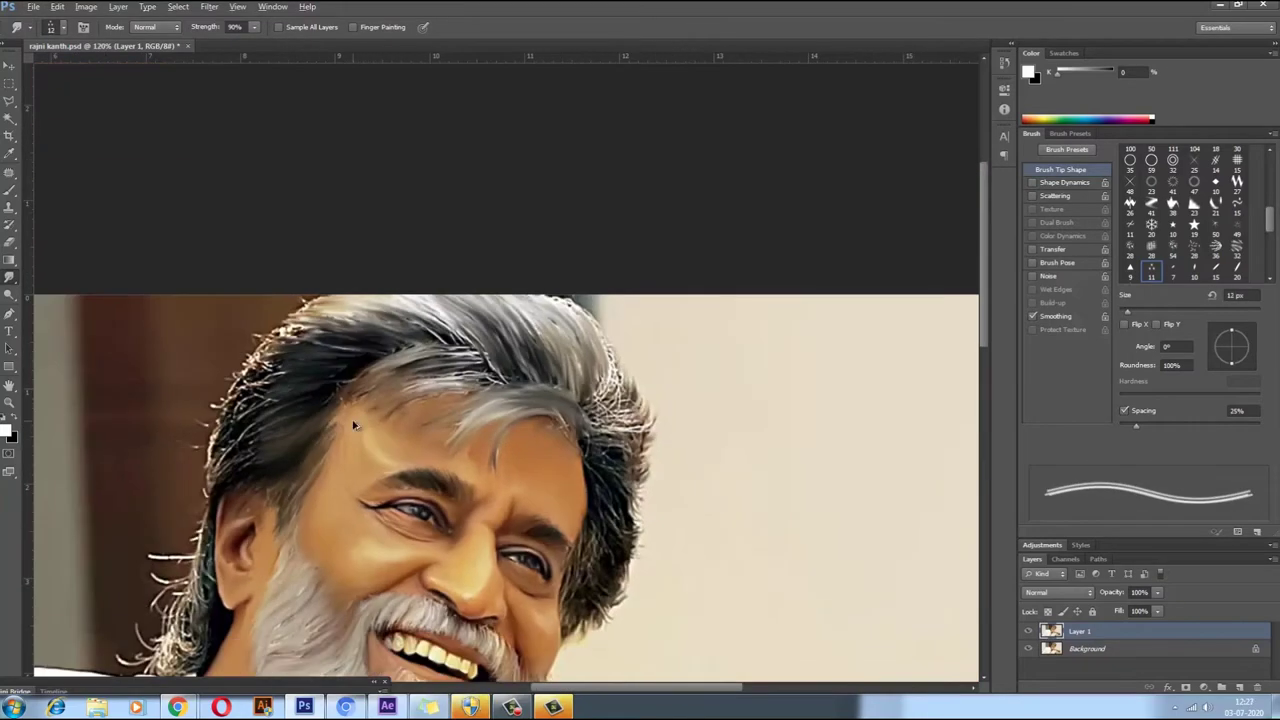
pyautogui.press('[')
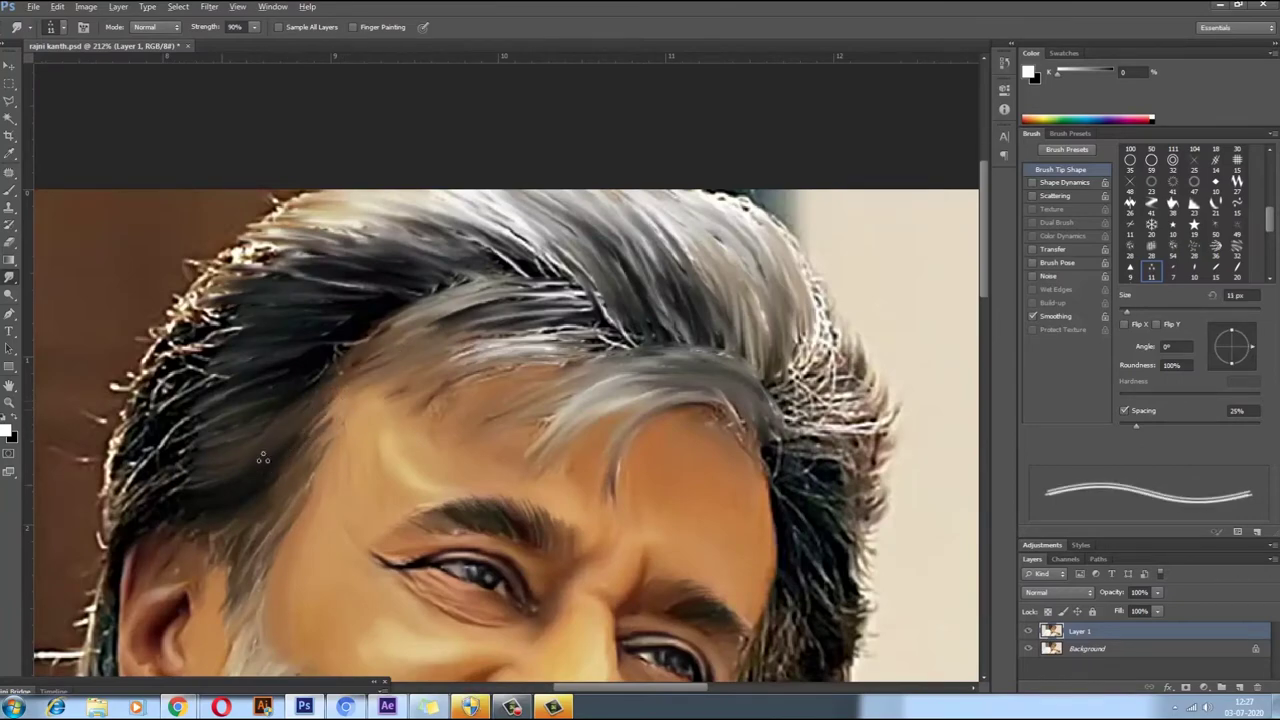
pyautogui.press(']')
pyautogui.moveTo(201, 495); pyautogui.dragTo(352, 331)
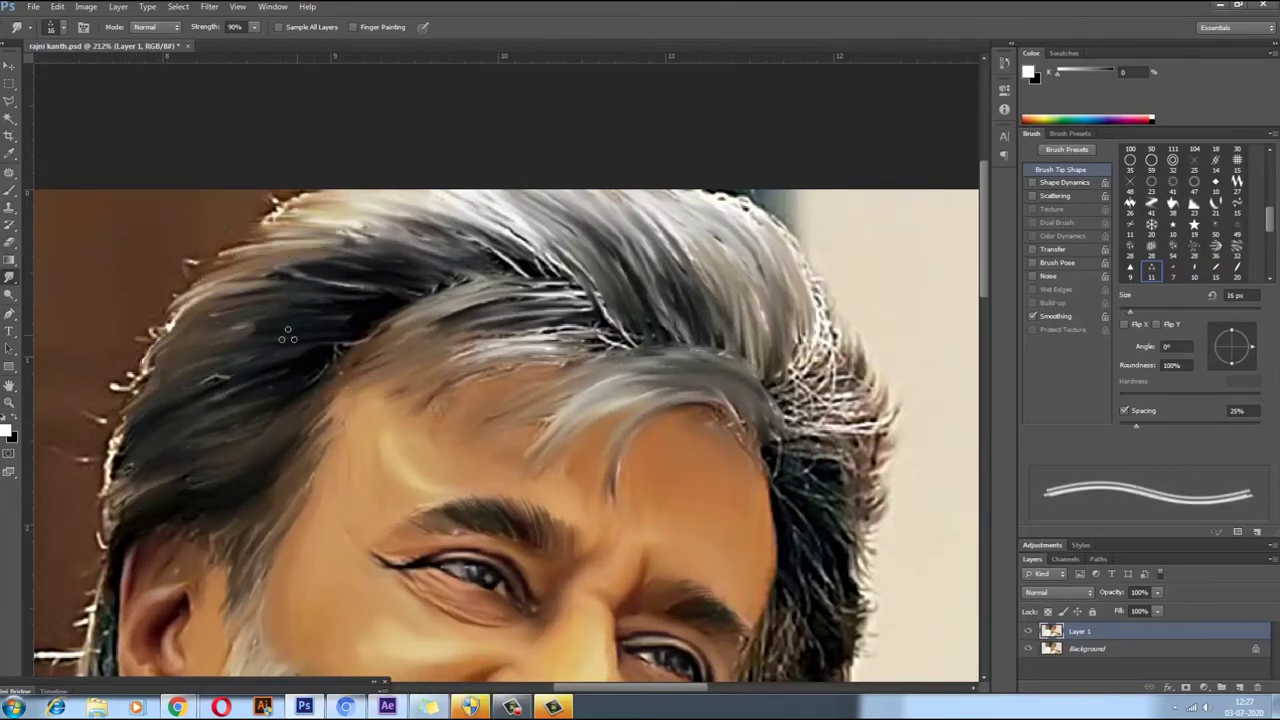
# Step: With a 10 px brush, darken and smudge the strands at the top of the head
pyautogui.scroll(2, 352, 333)
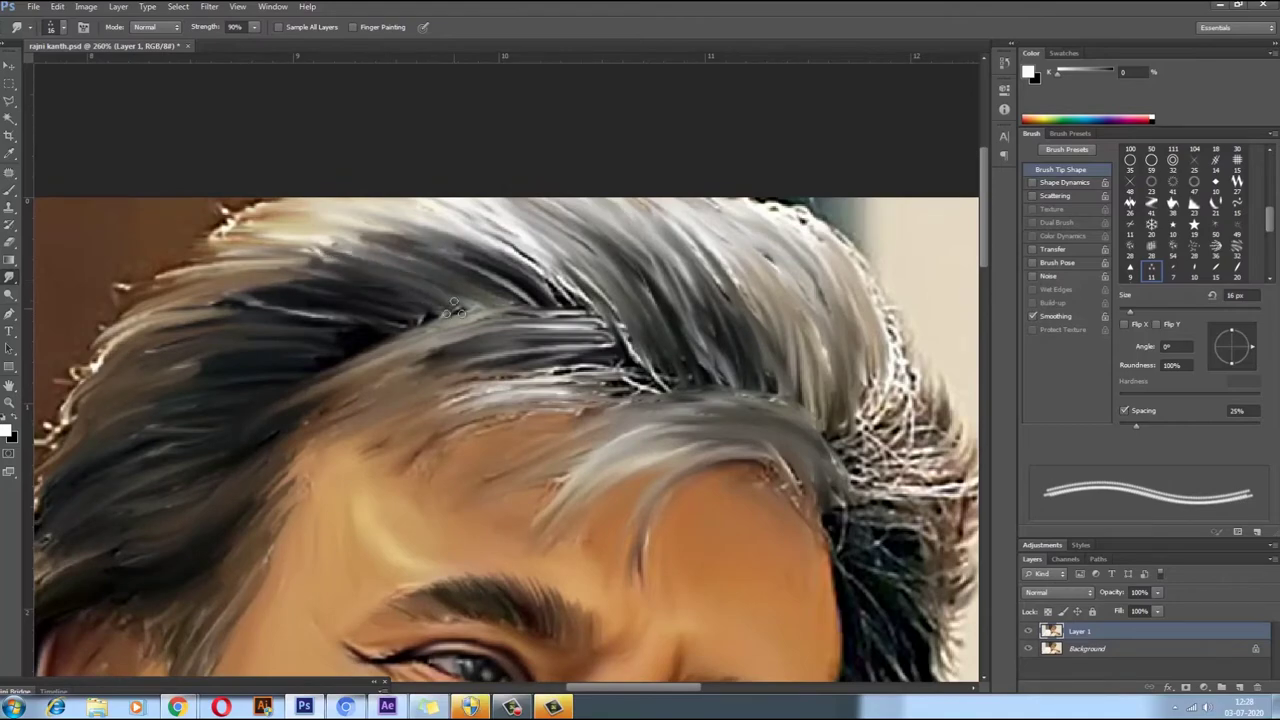
pyautogui.scroll(-2, 398, 400)
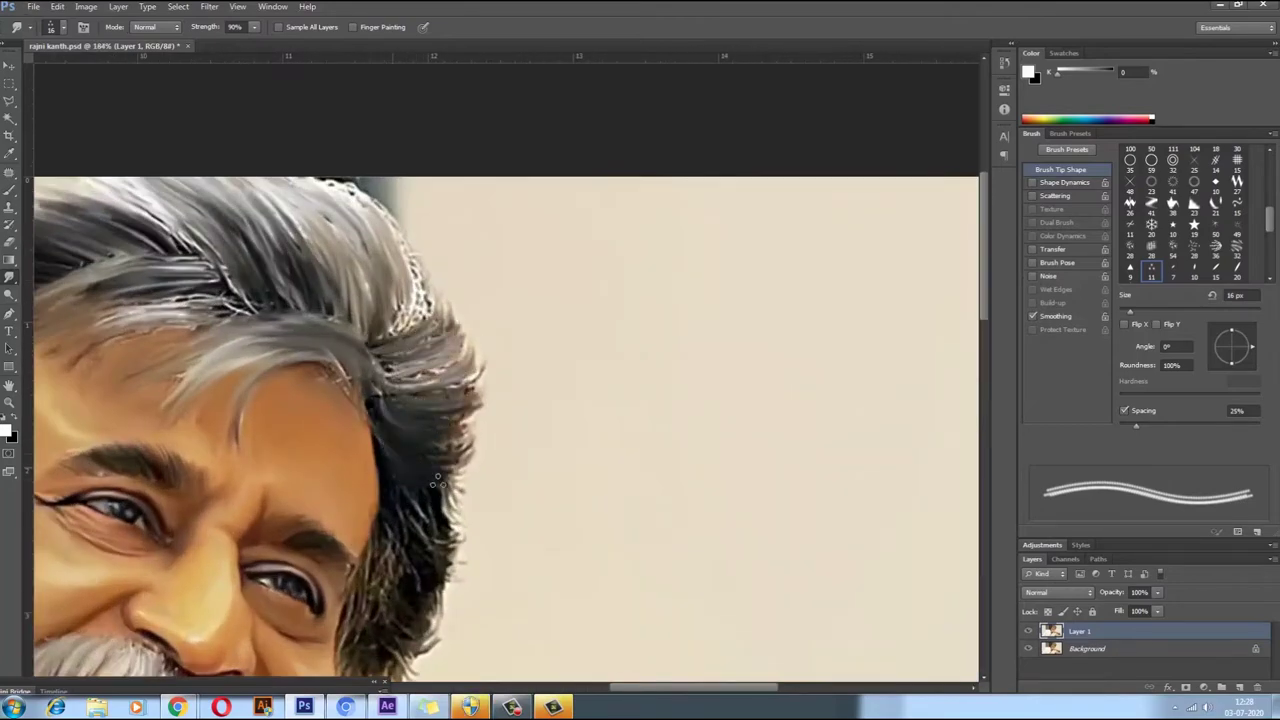
pyautogui.scroll(-1, 392, 467)
pyautogui.scroll(2, 367, 562)
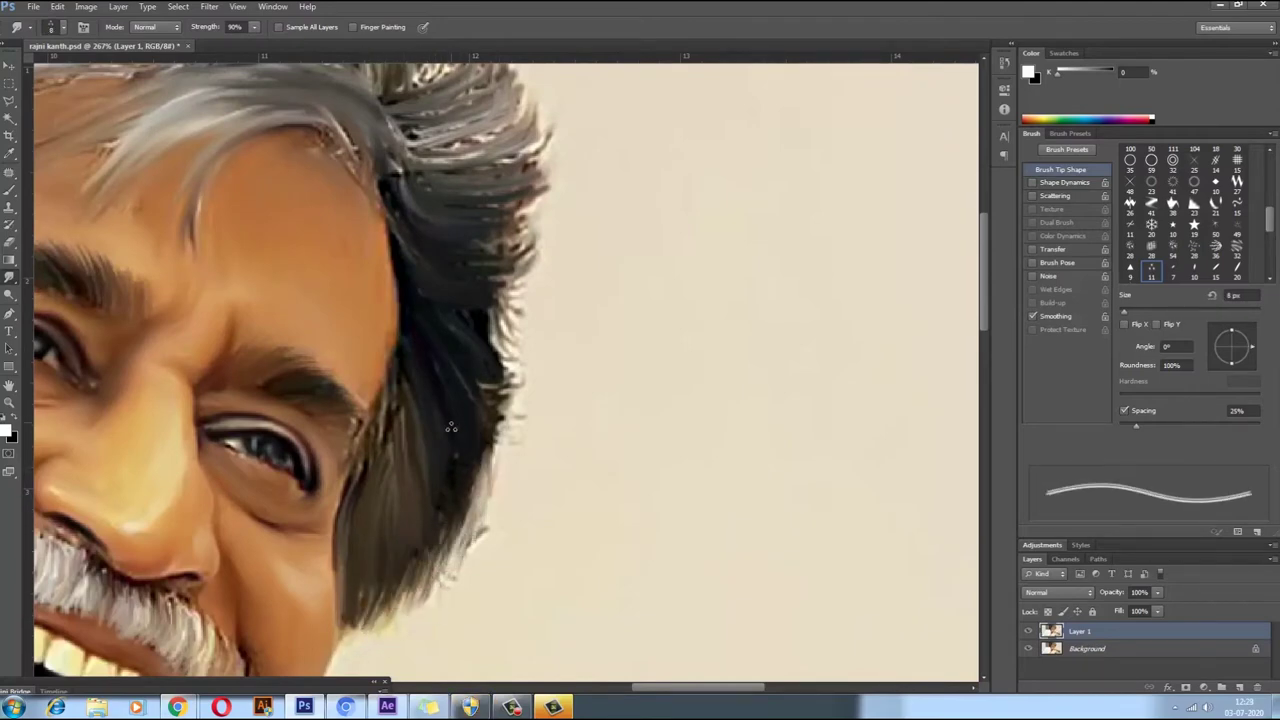
pyautogui.scroll(-4, 362, 480)
pyautogui.scroll(3, 408, 497)
pyautogui.press(']')
pyautogui.press(']')
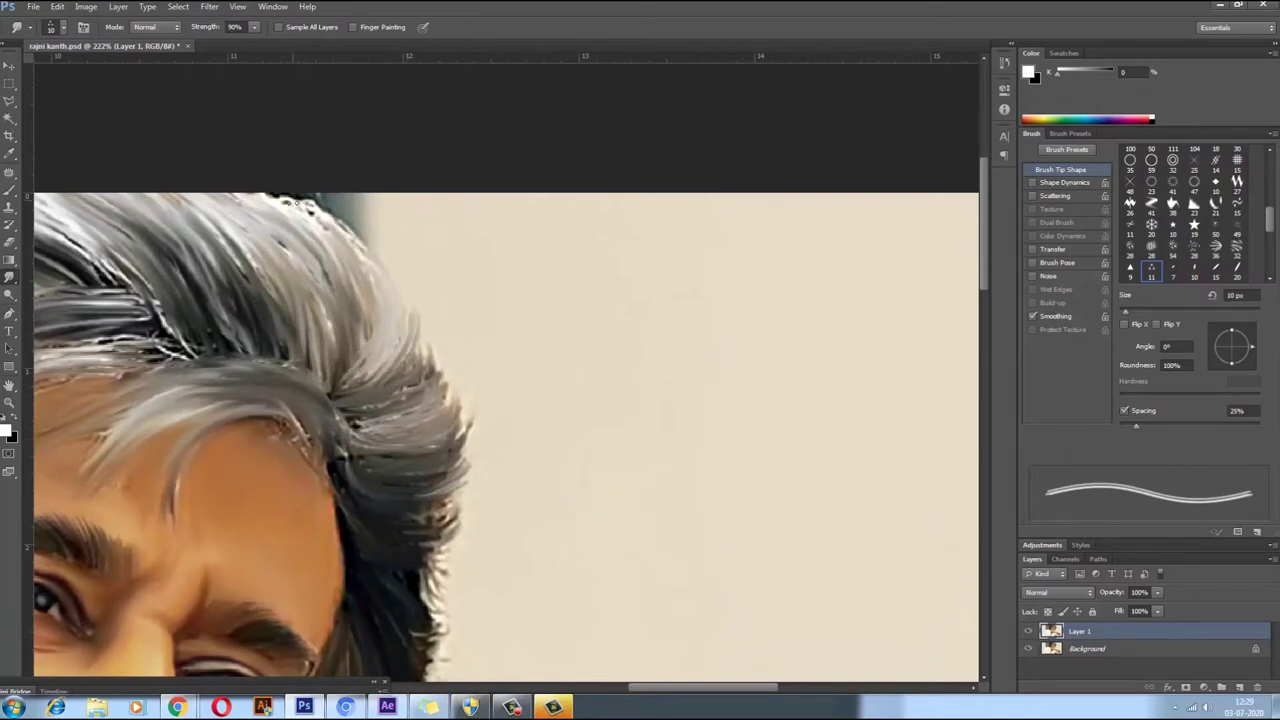
pyautogui.scroll(1, 345, 400)
pyautogui.scroll(-1, 450, 540)
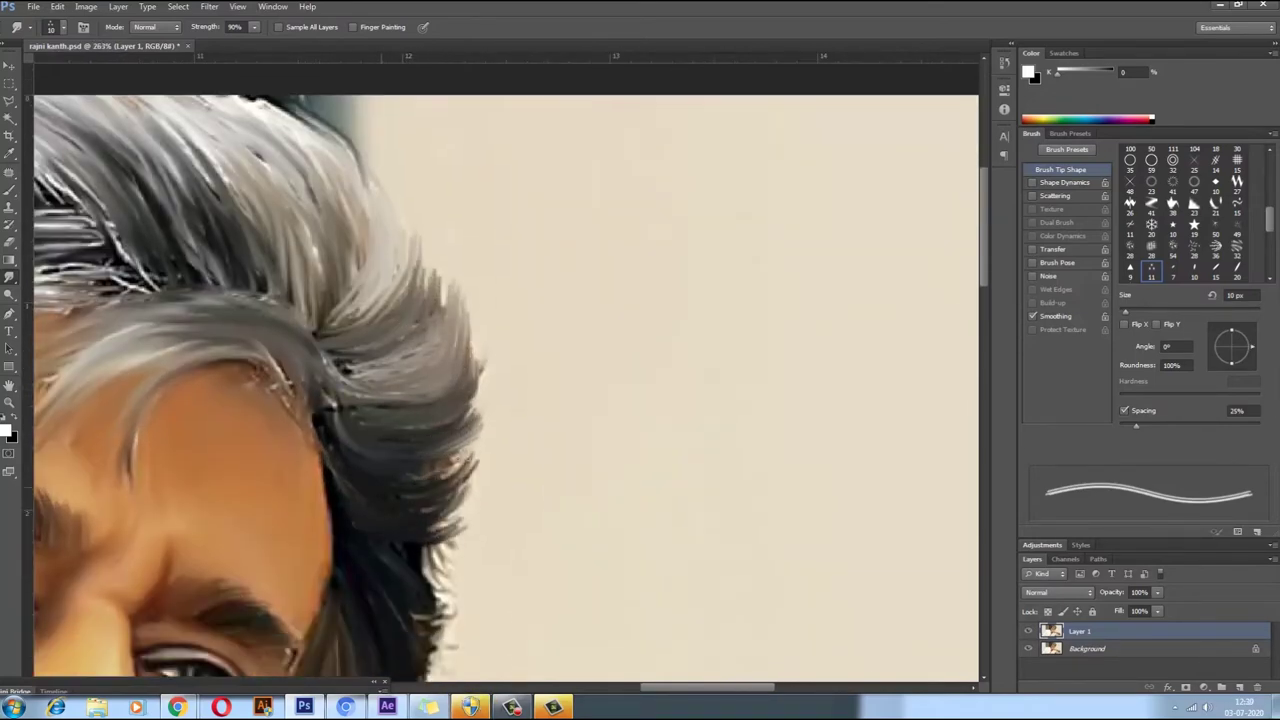
pyautogui.scroll(-5, 392, 566)
pyautogui.scroll(-2, 500, 400)
pyautogui.scroll(-1, 500, 300)
pyautogui.scroll(7, 478, 150)
pyautogui.moveTo(476, 152); pyautogui.dragTo(444, 170)
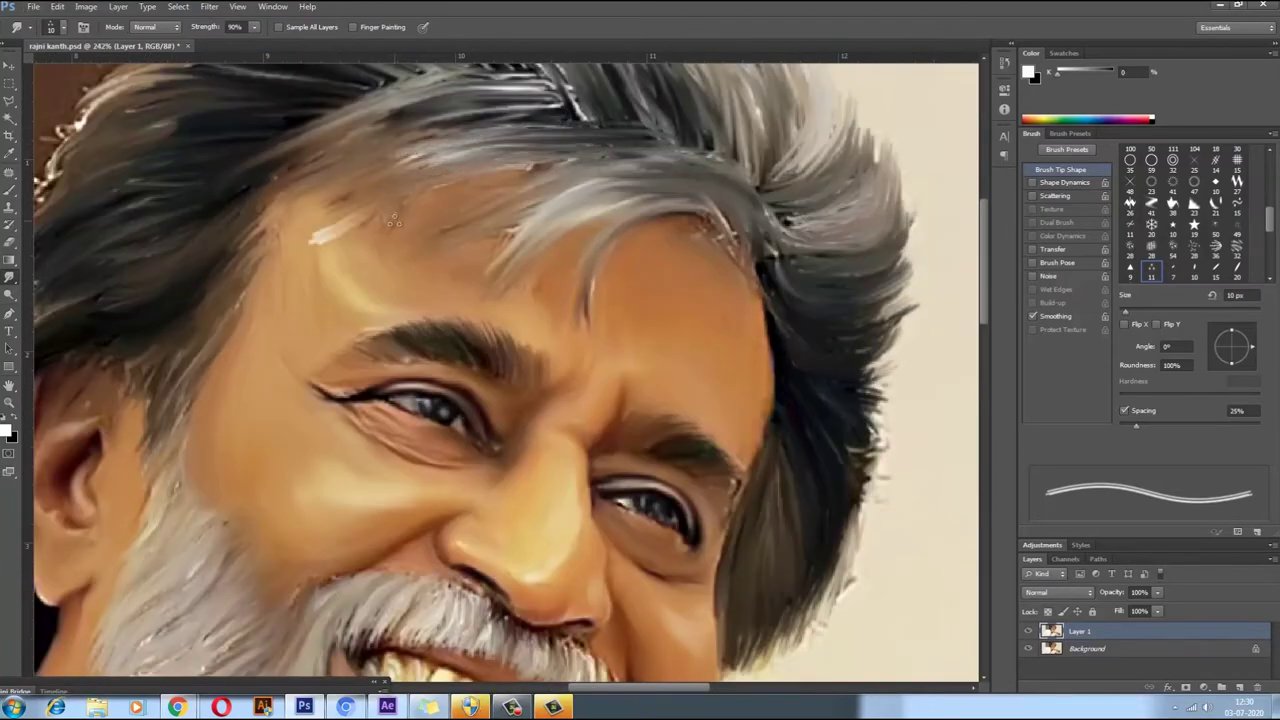
# Step: Add small smudge strokes along the side hair strands down toward the sideburn
pyautogui.scroll(-5, 490, 216)
pyautogui.scroll(4, 500, 350)
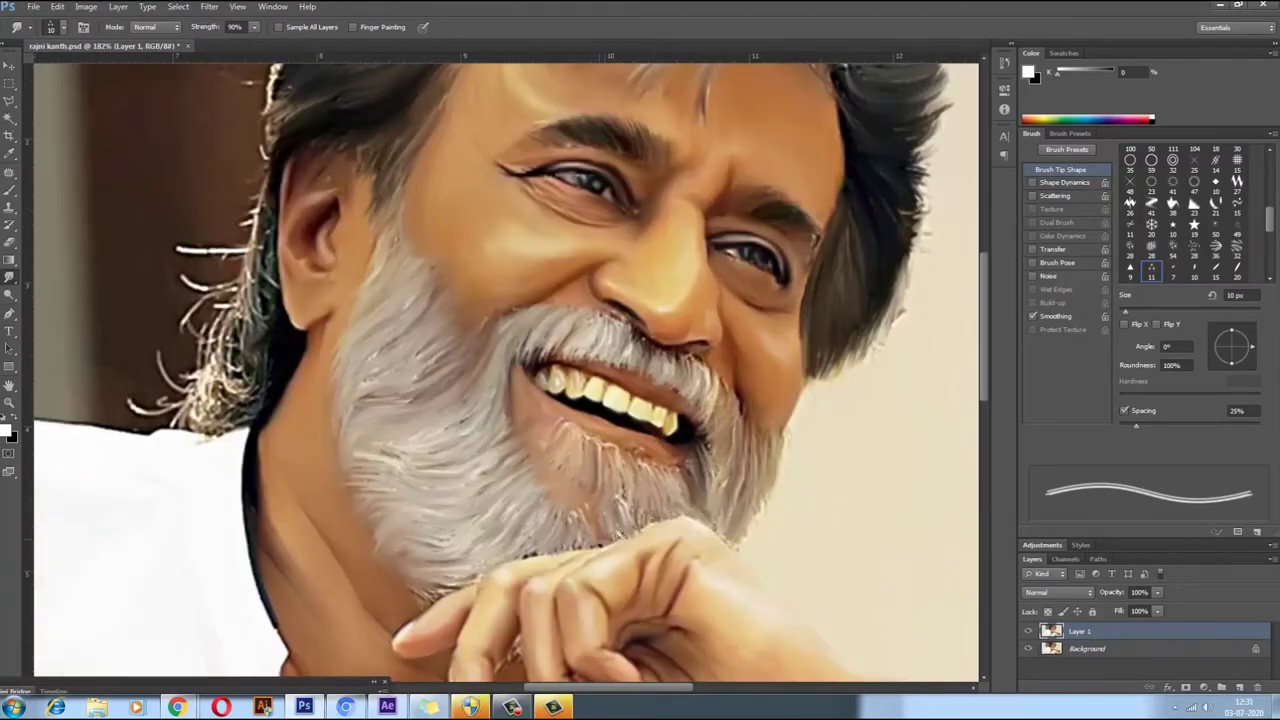
pyautogui.scroll(-4, 582, 540)
pyautogui.scroll(5, 400, 400)
pyautogui.moveTo(365, 400); pyautogui.dragTo(330, 558)
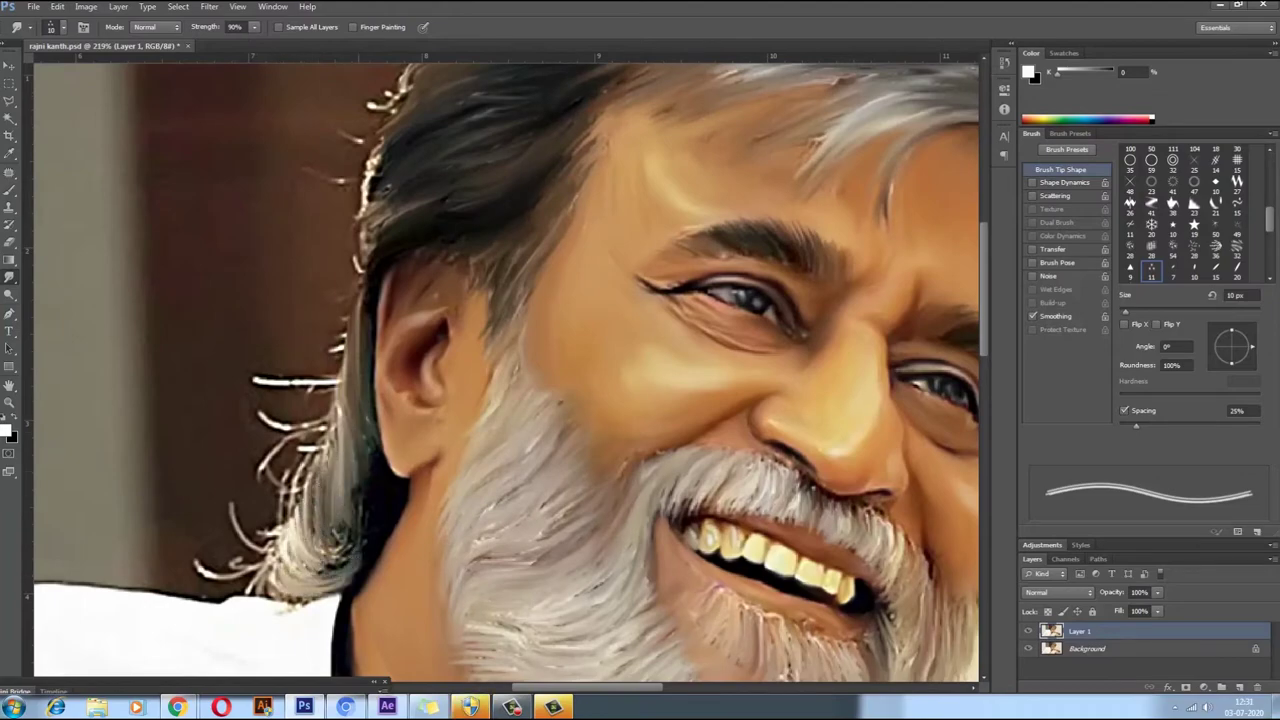
pyautogui.moveTo(366, 470); pyautogui.dragTo(320, 540)
pyautogui.scroll(-2, 400, 480)
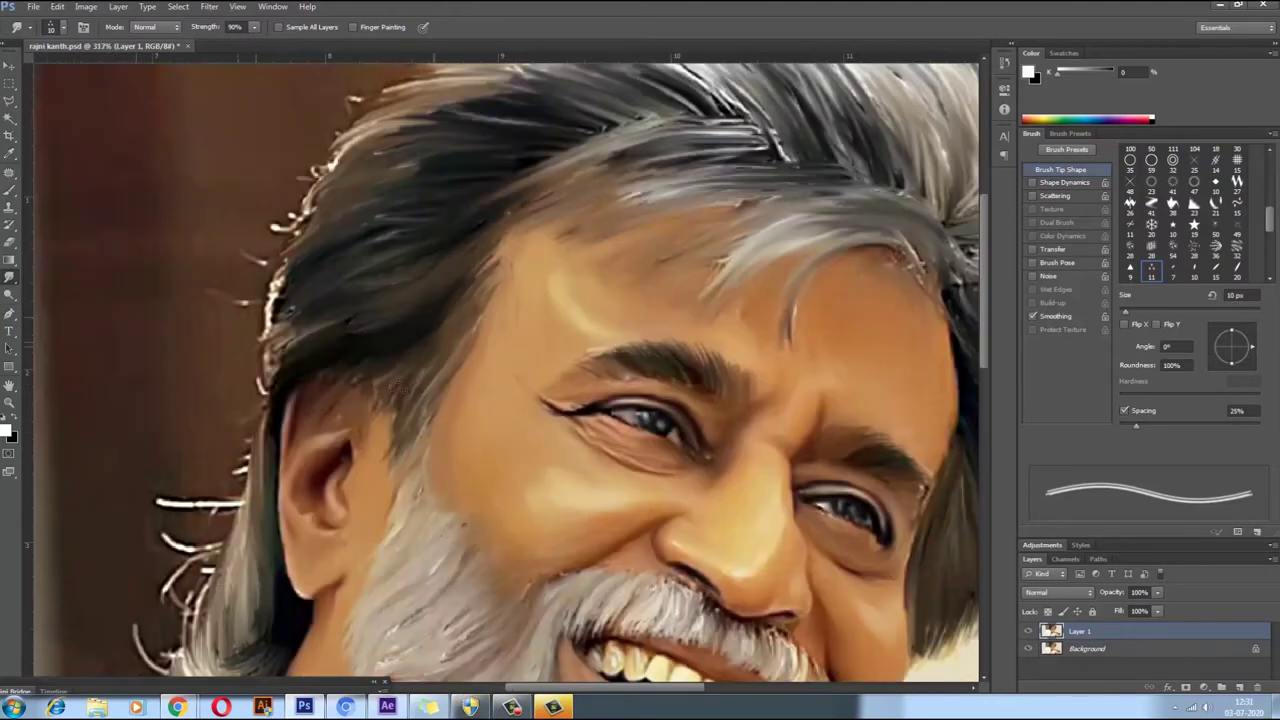
pyautogui.scroll(2, 400, 480)
pyautogui.scroll(-5, 450, 493)
pyautogui.scroll(2, 690, 360)
pyautogui.scroll(4, 663, 232)
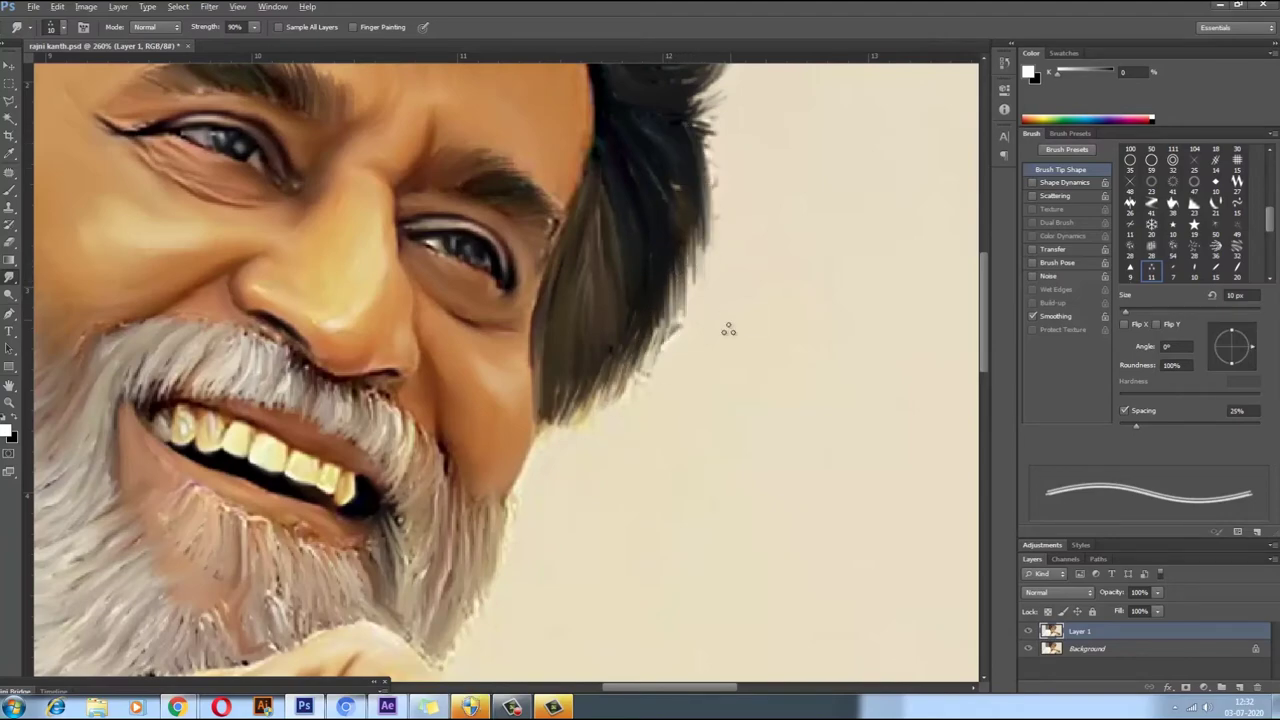
pyautogui.scroll(-4, 730, 311)
pyautogui.scroll(1, 600, 250)
pyautogui.press('p')
pyautogui.scroll(1, 447, 150)
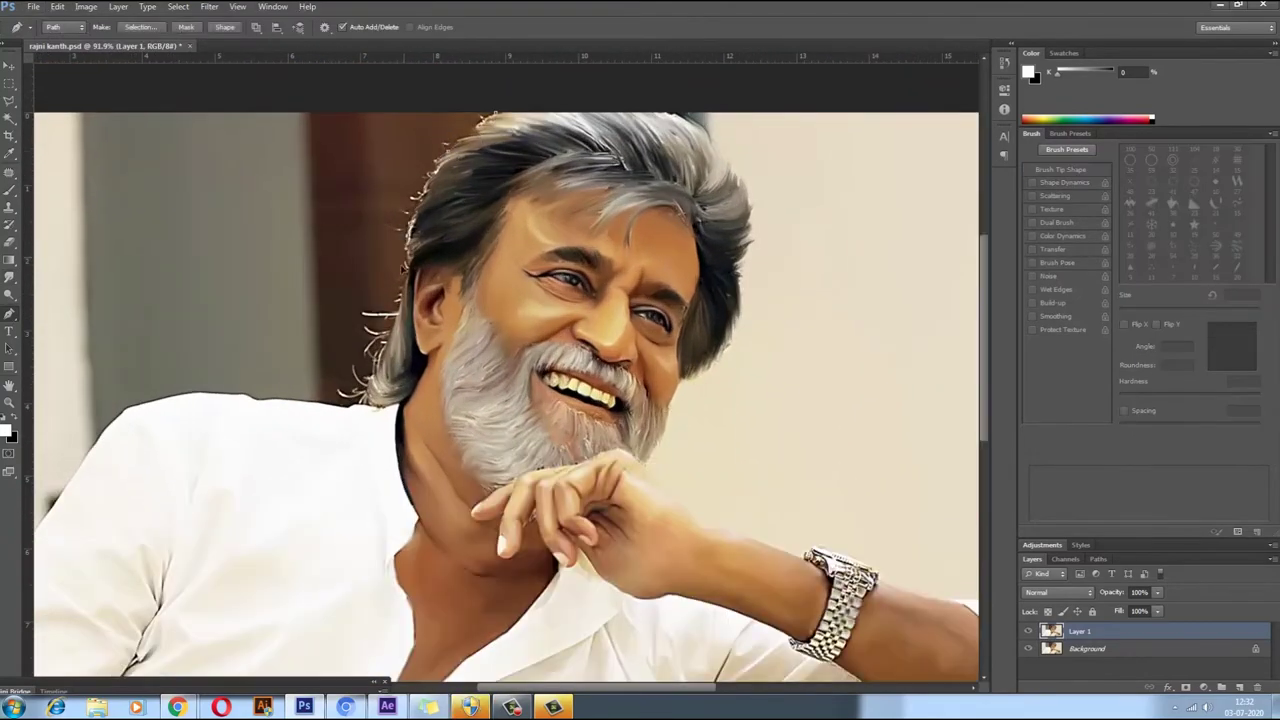
# Step: Start the Pen path with an anchor along the shirt's left edge
pyautogui.scroll(2, 405, 306)
pyautogui.scroll(-2, 321, 488)
pyautogui.scroll(3, 508, 294)
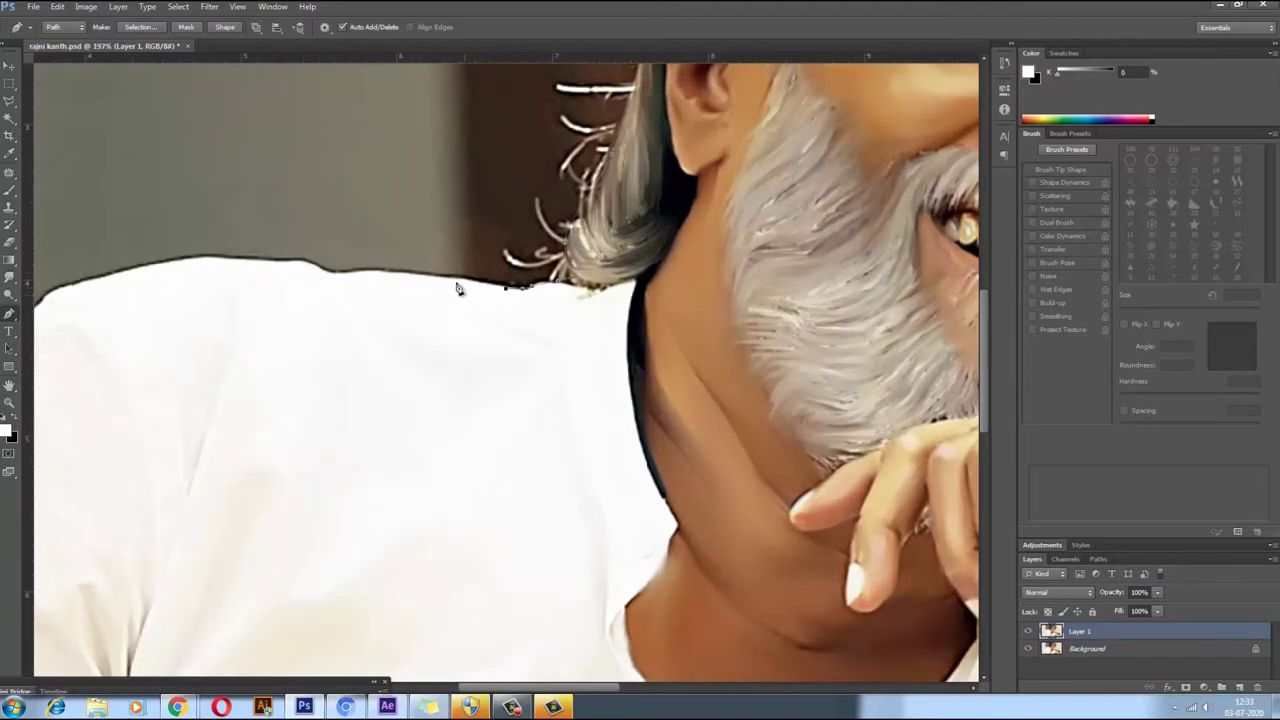
pyautogui.scroll(-2, 109, 286)
pyautogui.scroll(-2, 408, 366)
pyautogui.scroll(2, 80, 543)
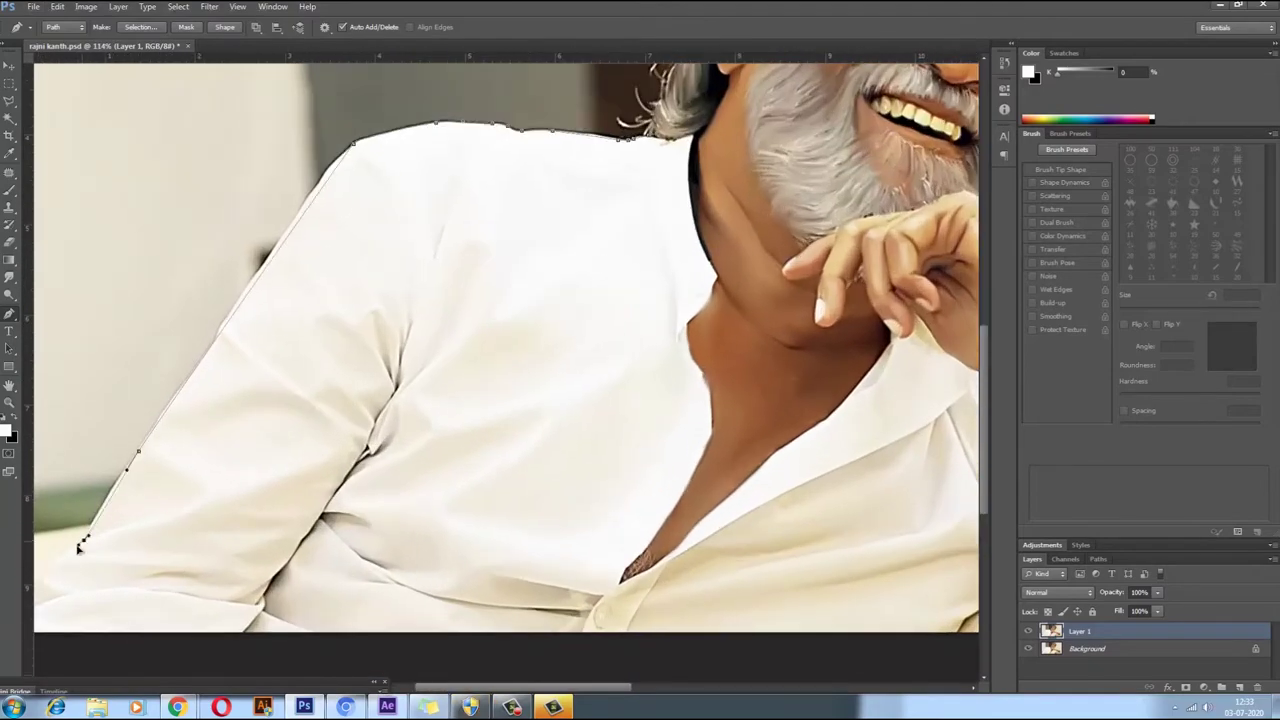
pyautogui.scroll(-1, 128, 540)
pyautogui.click(140, 513)
pyautogui.scroll(-2, 128, 540)
# Step: Extend the canvas upward above the photo with the Crop tool
pyautogui.press('c')
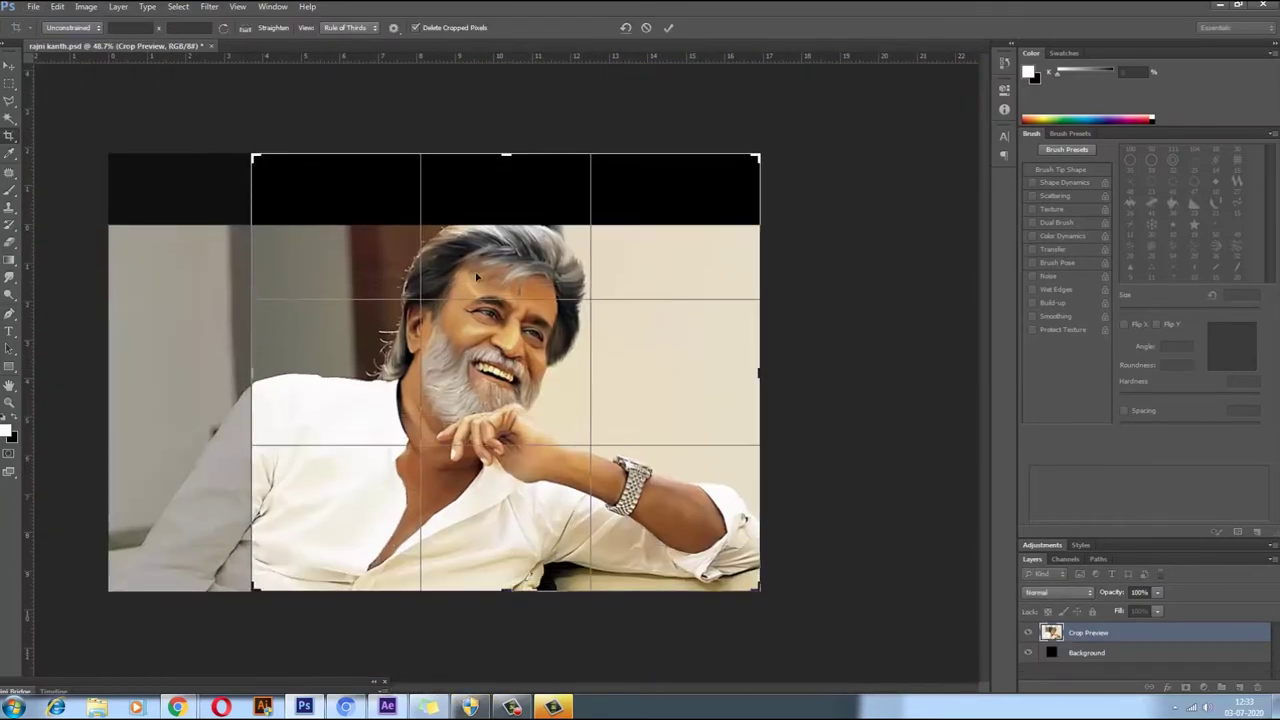
pyautogui.moveTo(428, 225); pyautogui.dragTo(428, 147)
pyautogui.scroll(3, 500, 370)
pyautogui.press('Return')
# Step: Resume the Pen path, moving the view along the arm and hair edges
pyautogui.press('p')
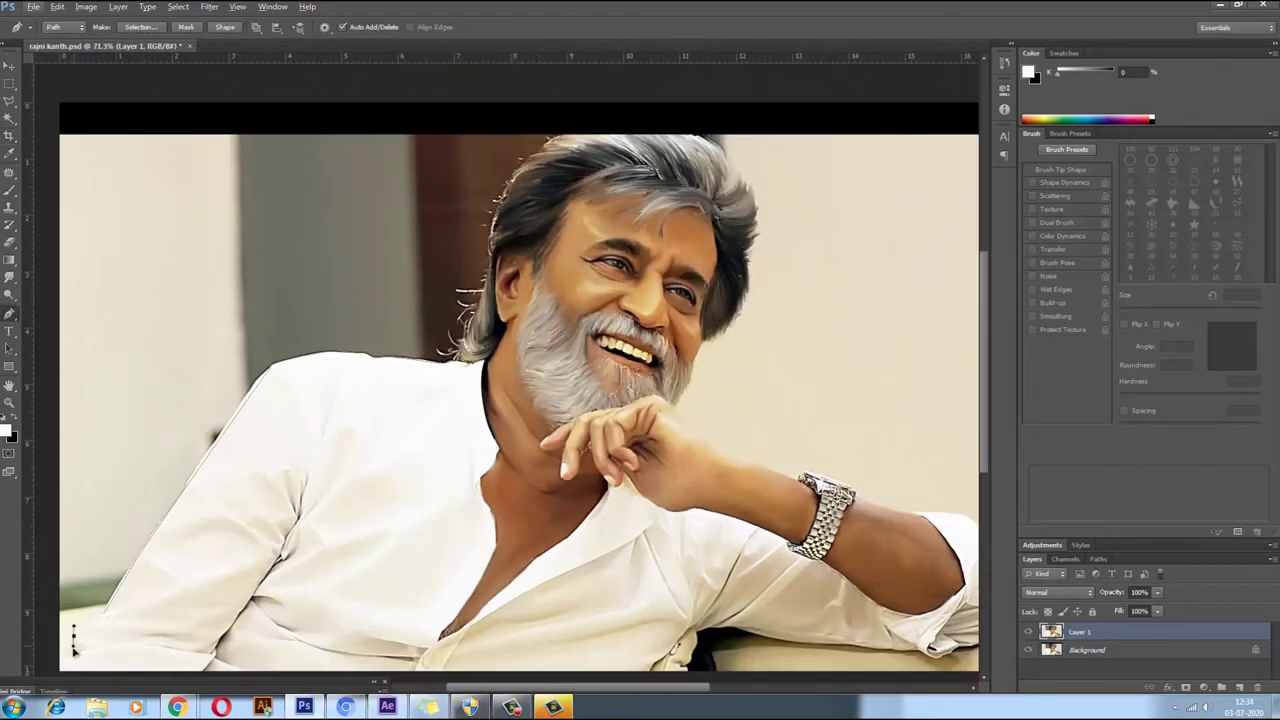
pyautogui.scroll(1, 850, 400)
pyautogui.scroll(2, 789, 459)
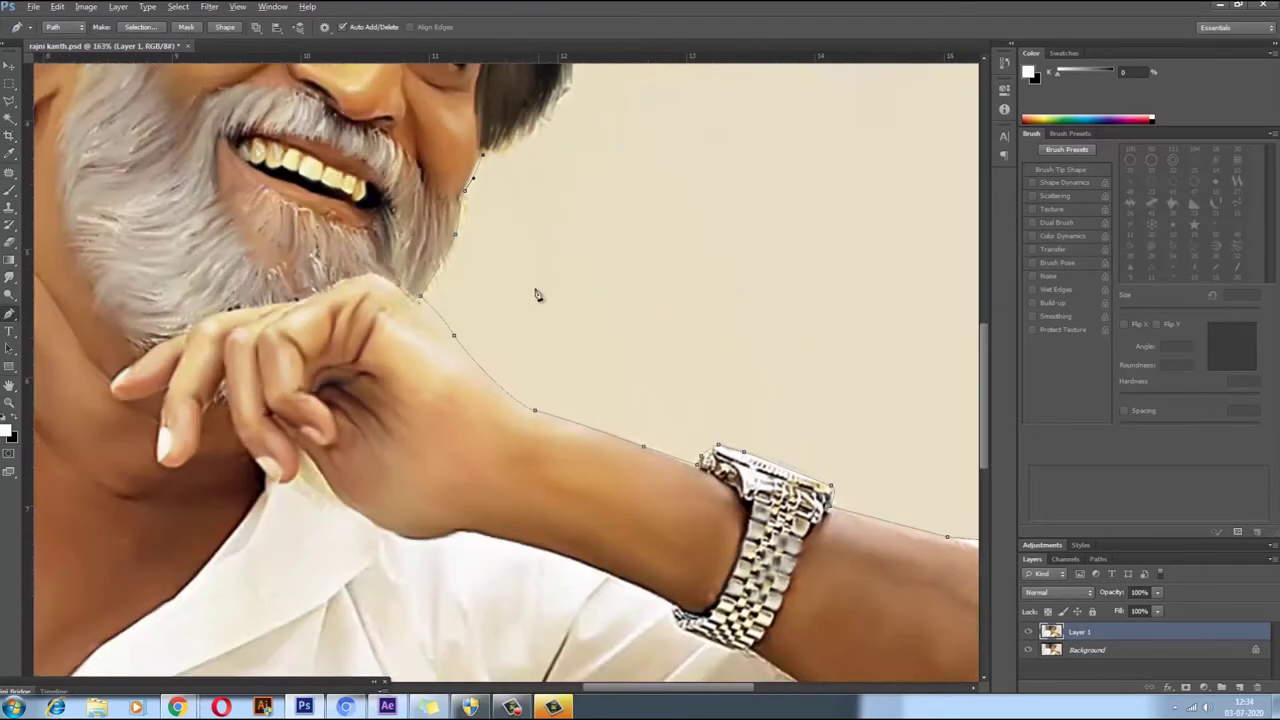
pyautogui.scroll(2, 531, 340)
pyautogui.scroll(3, 621, 101)
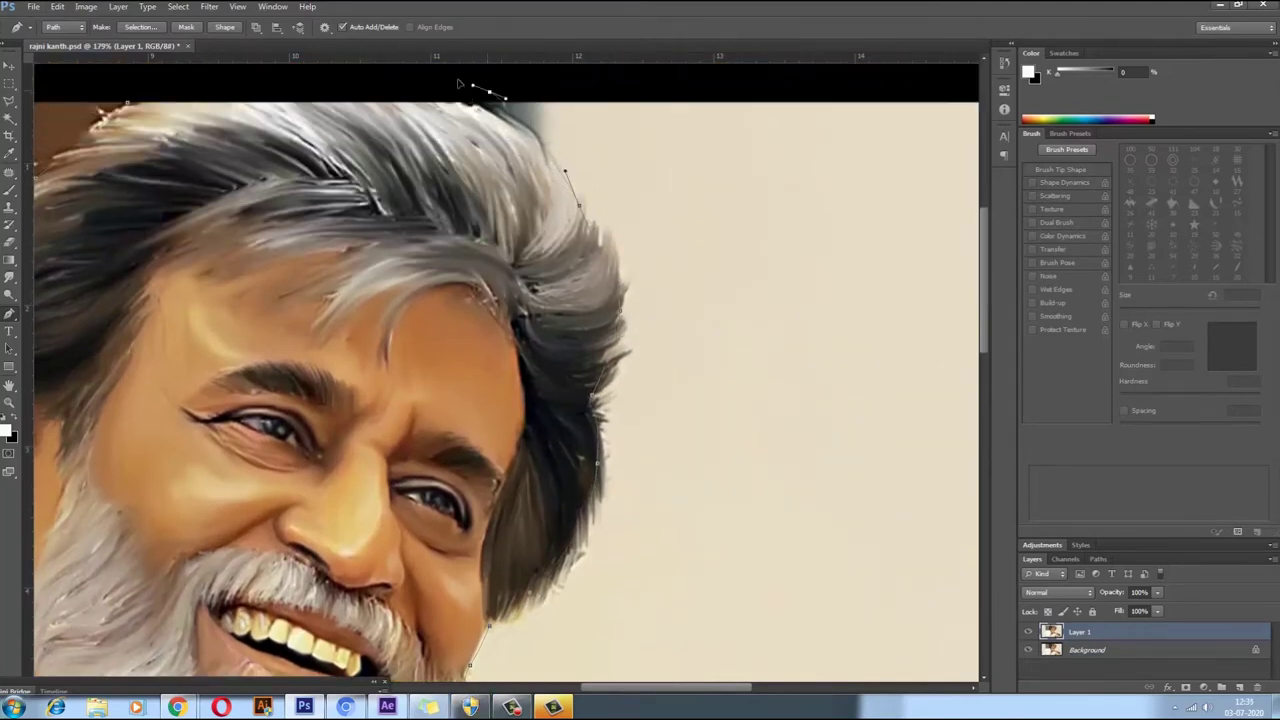
pyautogui.scroll(-3, 458, 83)
pyautogui.scroll(-3, 620, 347)
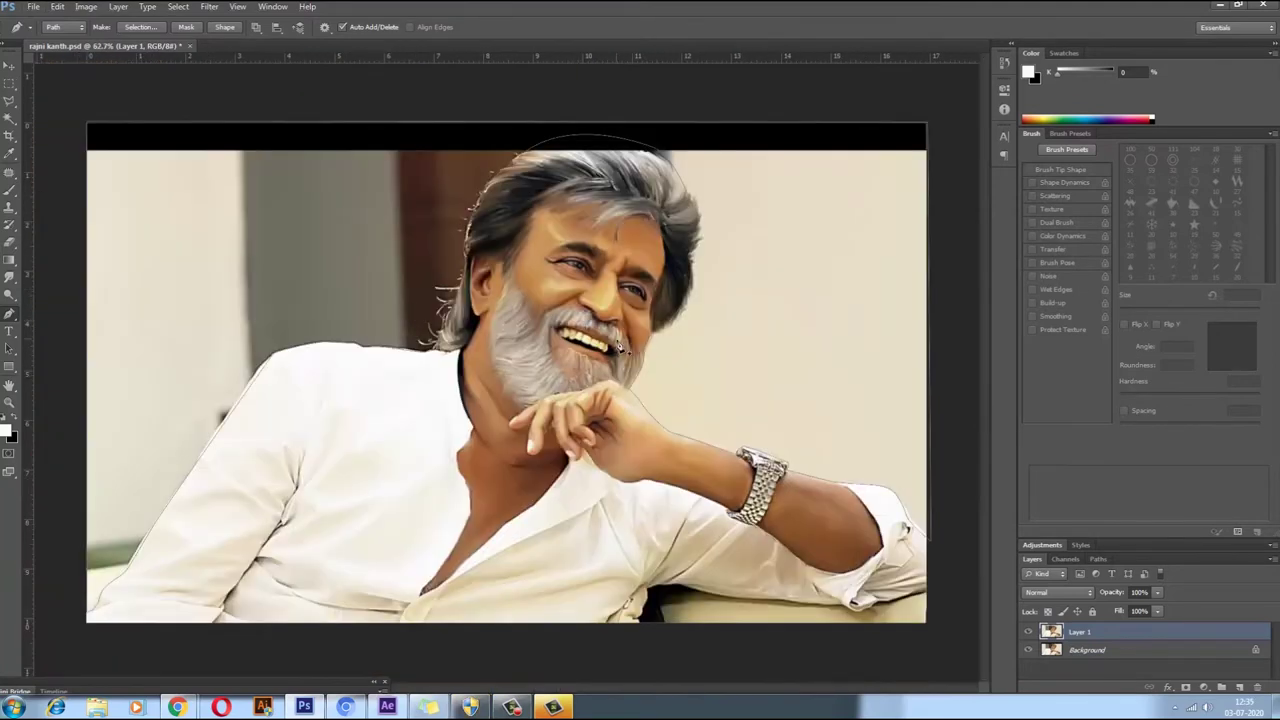
# Step: Paint the background around the figure brown, then add a soft green glow left of the head
pyautogui.click(9, 190)
pyautogui.moveTo(229, 200)
pyautogui.mouseDown()
pyautogui.moveTo(130, 330)
pyautogui.moveTo(800, 180)
pyautogui.moveTo(918, 140)
pyautogui.moveTo(890, 440)
pyautogui.mouseUp()
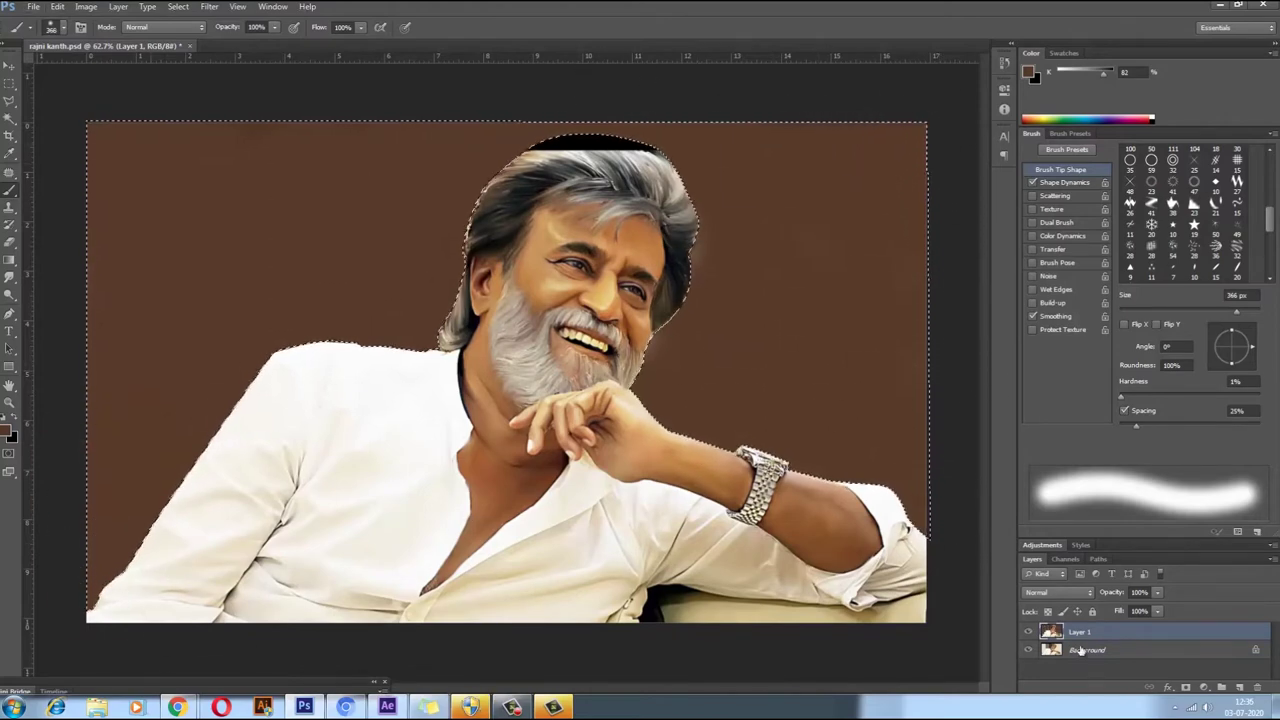
pyautogui.click(8, 431)
pyautogui.moveTo(1168, 256); pyautogui.dragTo(1158, 212)
pyautogui.click(1188, 175)
pyautogui.click(1064, 150)
pyautogui.click(1268, 90)
pyautogui.moveTo(400, 260)
pyautogui.mouseDown()
pyautogui.moveTo(303, 378)
pyautogui.moveTo(456, 200)
pyautogui.moveTo(770, 300)
pyautogui.moveTo(160, 457)
pyautogui.moveTo(710, 542)
pyautogui.mouseUp()
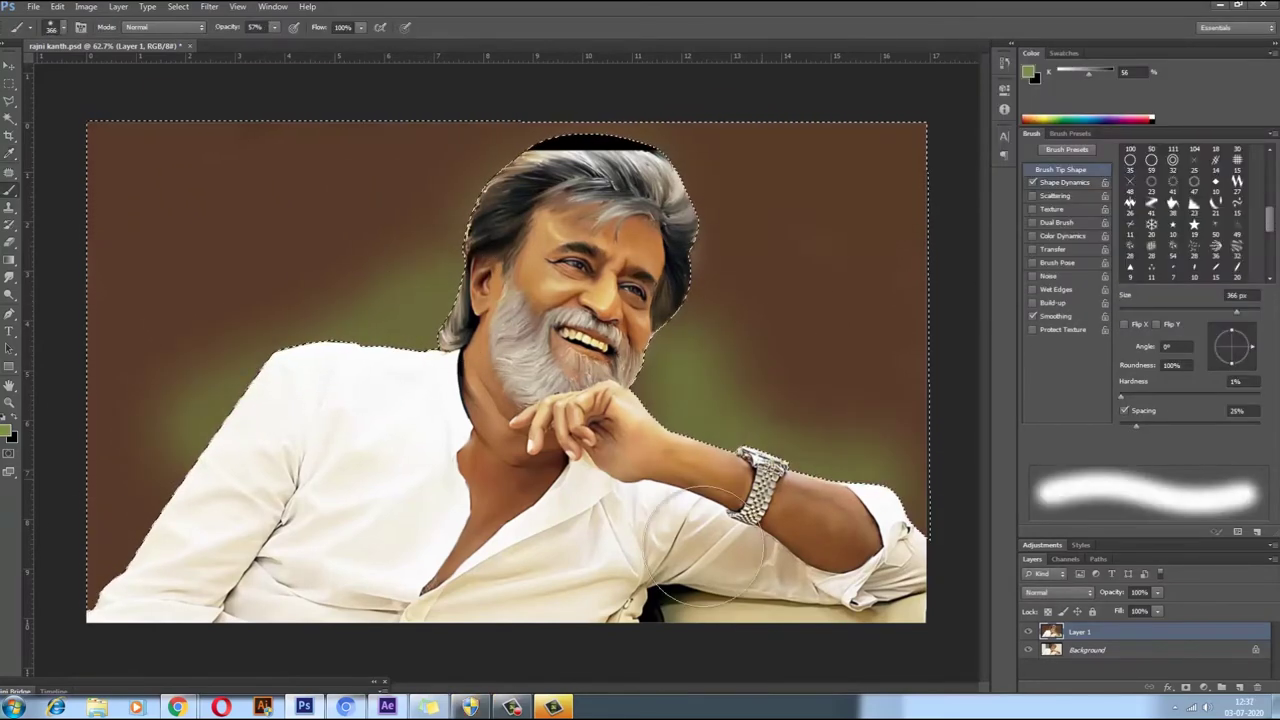
# Step: Tint the upper corners purple, then at 24% opacity repaint the top-right area olive-green
pyautogui.click(1028, 72)
pyautogui.click(1170, 114)
pyautogui.click(1268, 90)
pyautogui.moveTo(900, 140)
pyautogui.mouseDown()
pyautogui.moveTo(820, 157)
pyautogui.moveTo(71, 429)
pyautogui.moveTo(300, 140)
pyautogui.mouseUp()
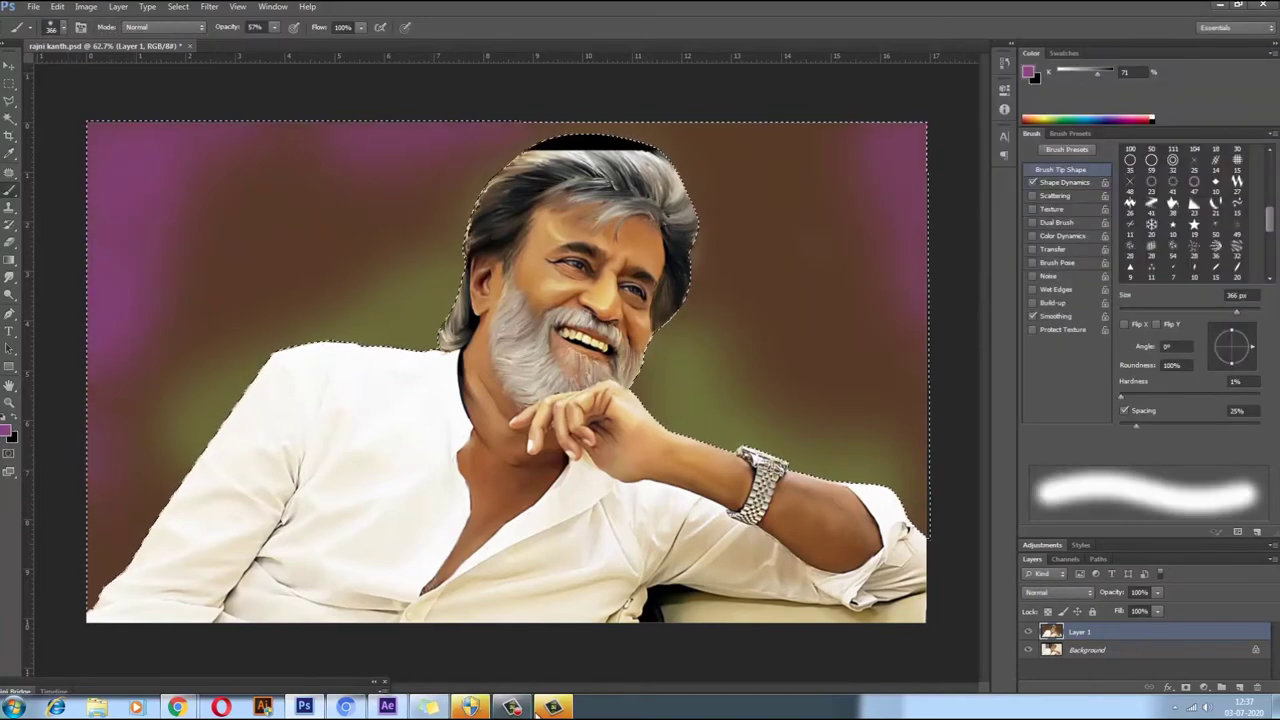
pyautogui.keyDown('alt'); pyautogui.click(724, 322); pyautogui.keyUp('alt')
pyautogui.press('2')
pyautogui.press('4')
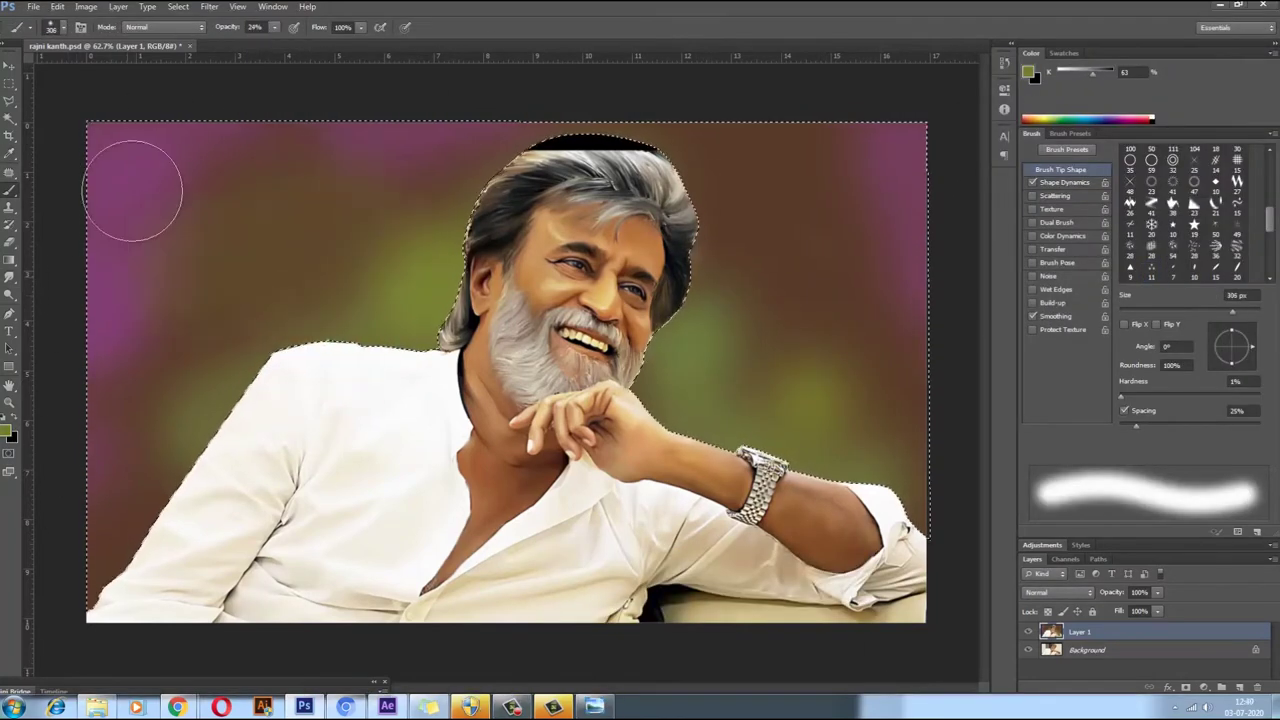
pyautogui.moveTo(857, 126); pyautogui.dragTo(694, 371)
# Step: Deselect and blend the shirt's lower edge with green, orange and pinkish-brown strokes
pyautogui.hotkey('ctrl', 'd')
pyautogui.moveTo(724, 579); pyautogui.dragTo(903, 597)
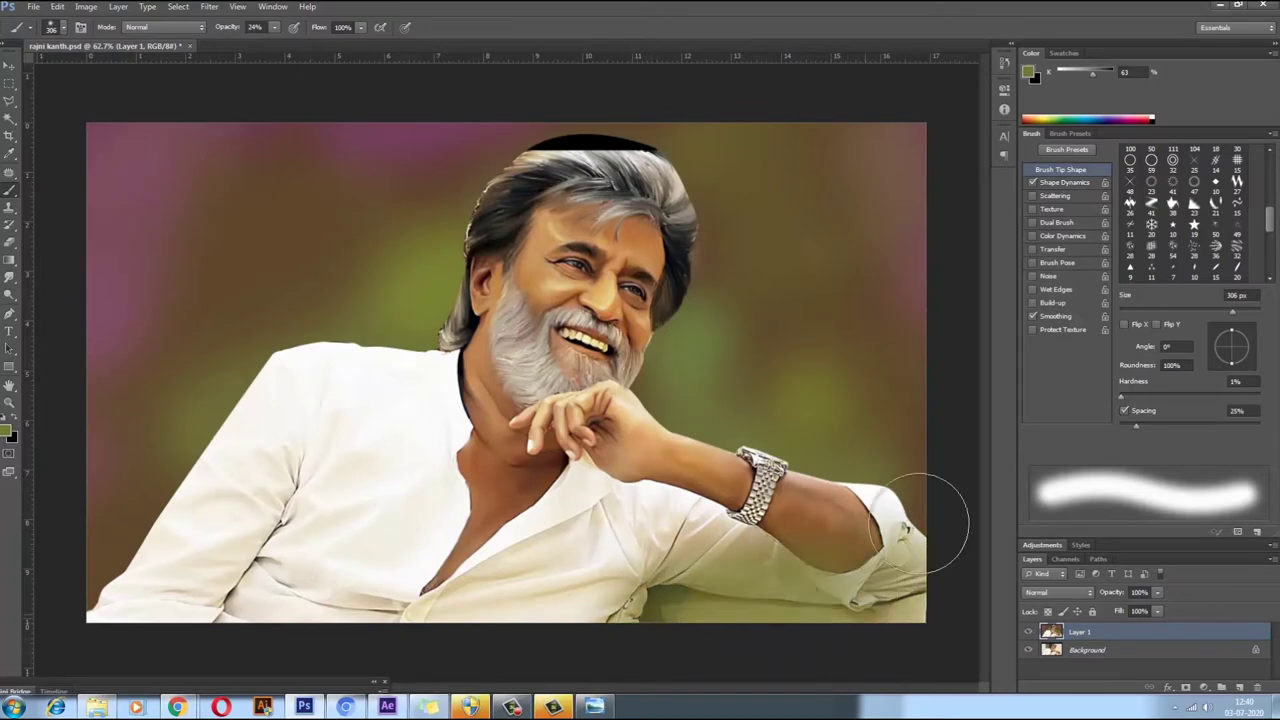
pyautogui.moveTo(200, 571); pyautogui.dragTo(420, 560)
pyautogui.click(1028, 72)
pyautogui.click(1086, 186)
pyautogui.click(1232, 90)
pyautogui.moveTo(140, 590)
pyautogui.mouseDown()
pyautogui.moveTo(829, 600)
pyautogui.moveTo(752, 628)
pyautogui.mouseUp()
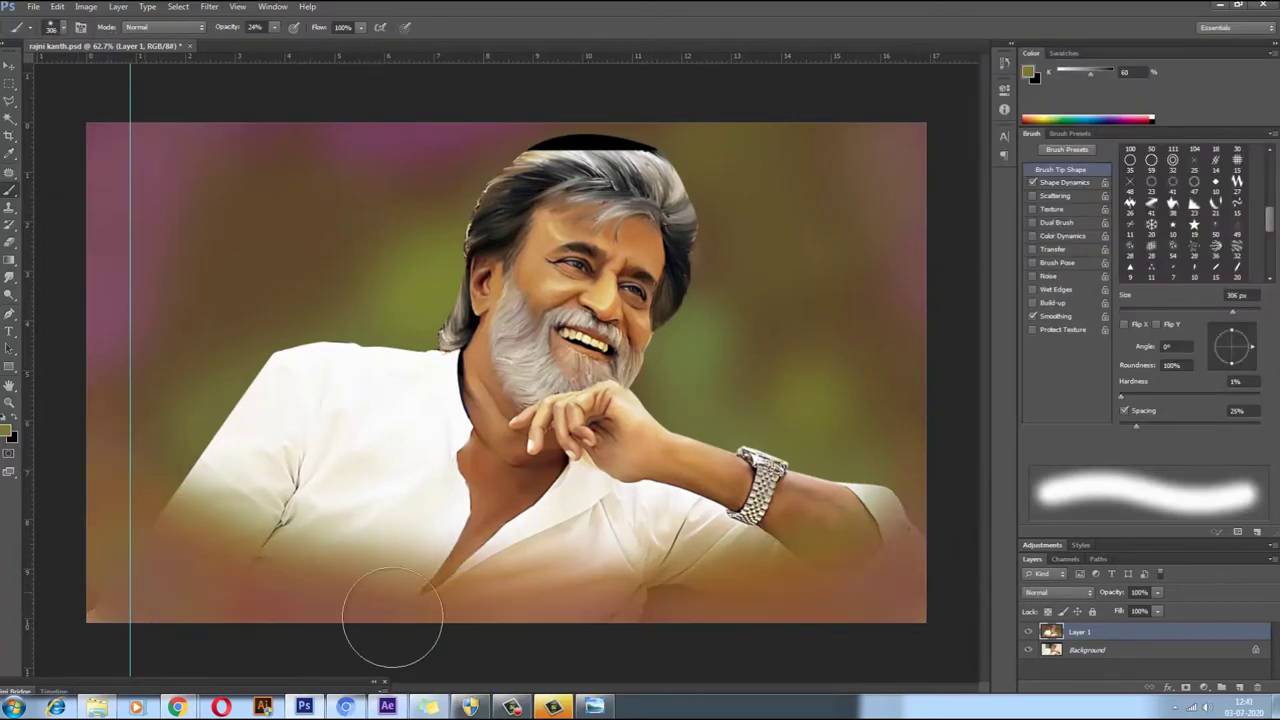
pyautogui.moveTo(126, 563); pyautogui.dragTo(130, 140)
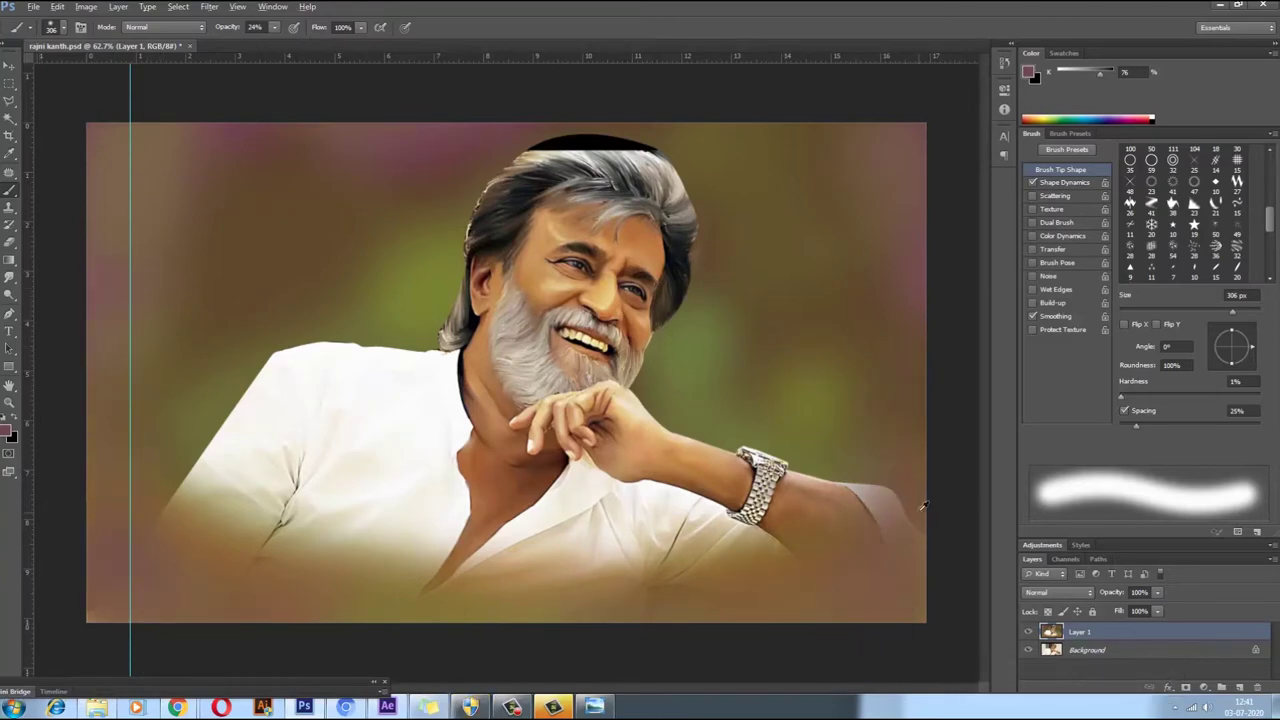
pyautogui.scroll(5, 640, 150)
# Step: With the Smudge tool, pull grey hair up over the black band at the top of the head
pyautogui.press('r')
pyautogui.moveTo(740, 190)
pyautogui.mouseDown()
pyautogui.moveTo(420, 112)
pyautogui.moveTo(570, 188)
pyautogui.mouseUp()
pyautogui.moveTo(543, 119); pyautogui.dragTo(614, 150)
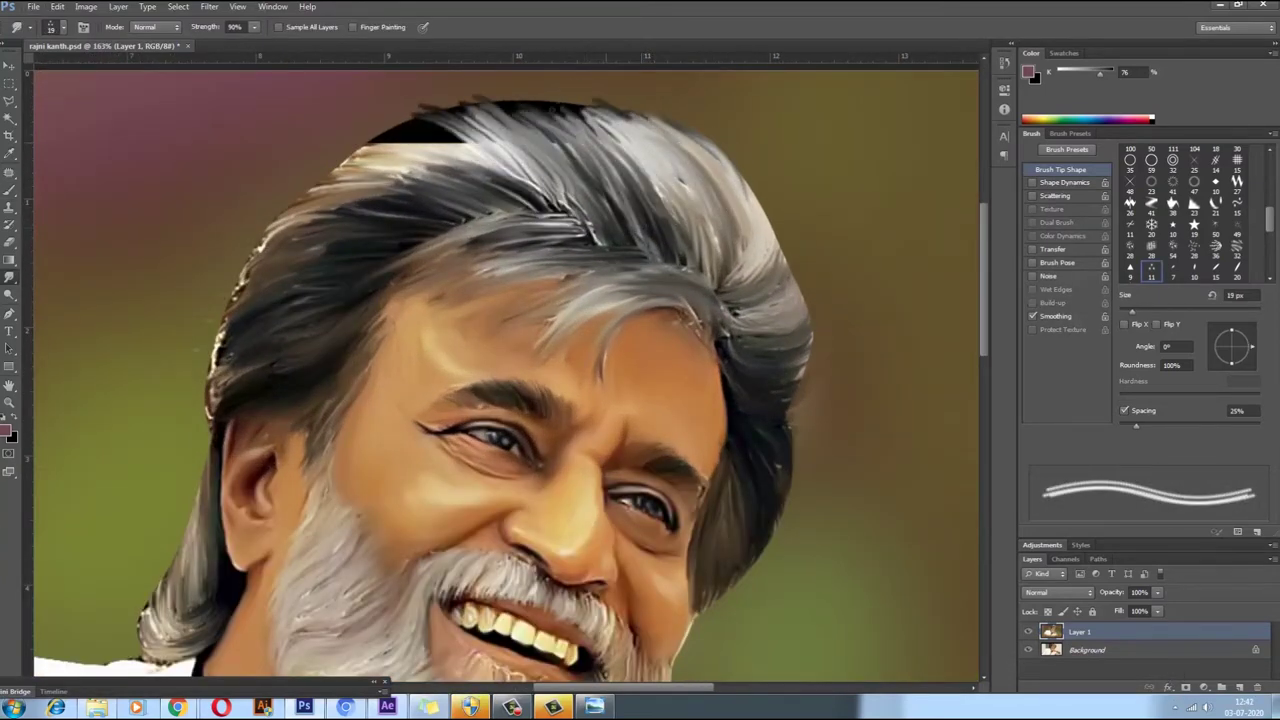
pyautogui.scroll(2, 562, 186)
pyautogui.scroll(3, 562, 186)
pyautogui.moveTo(520, 270); pyautogui.dragTo(420, 195)
pyautogui.moveTo(330, 205); pyautogui.dragTo(587, 177)
pyautogui.scroll(-4, 597, 177)
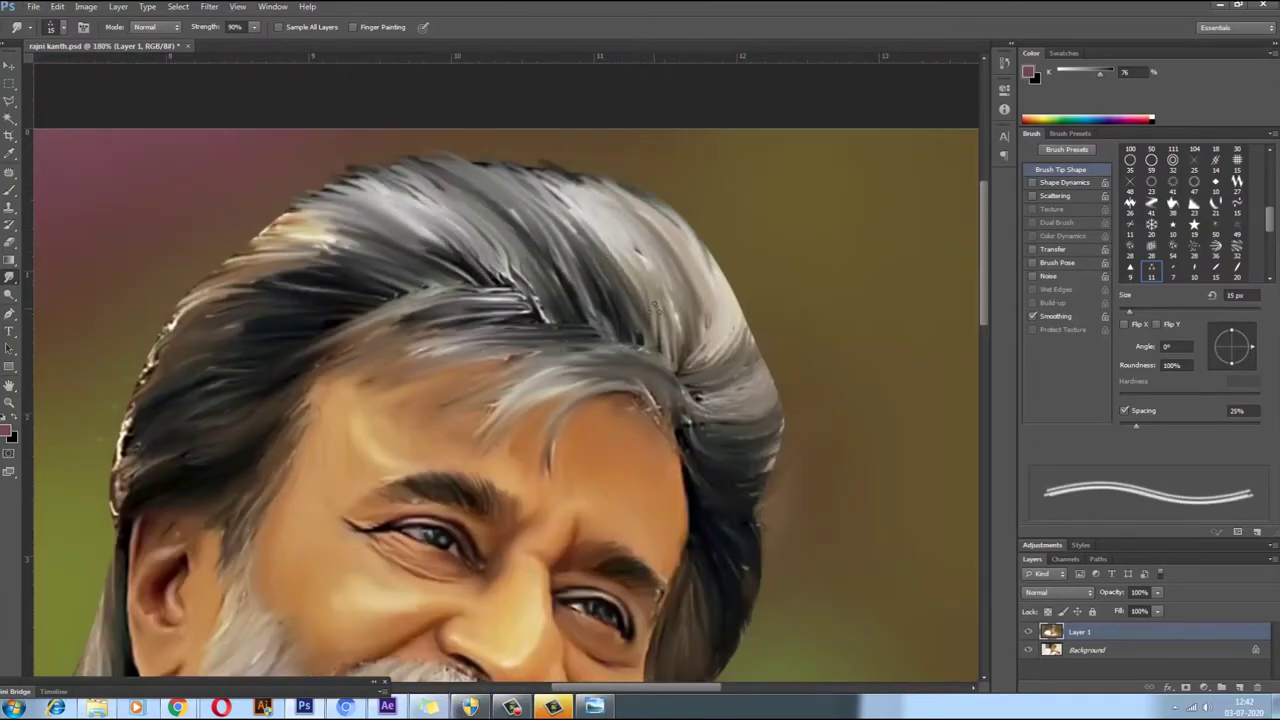
pyautogui.scroll(-2, 653, 306)
pyautogui.scroll(4, 734, 214)
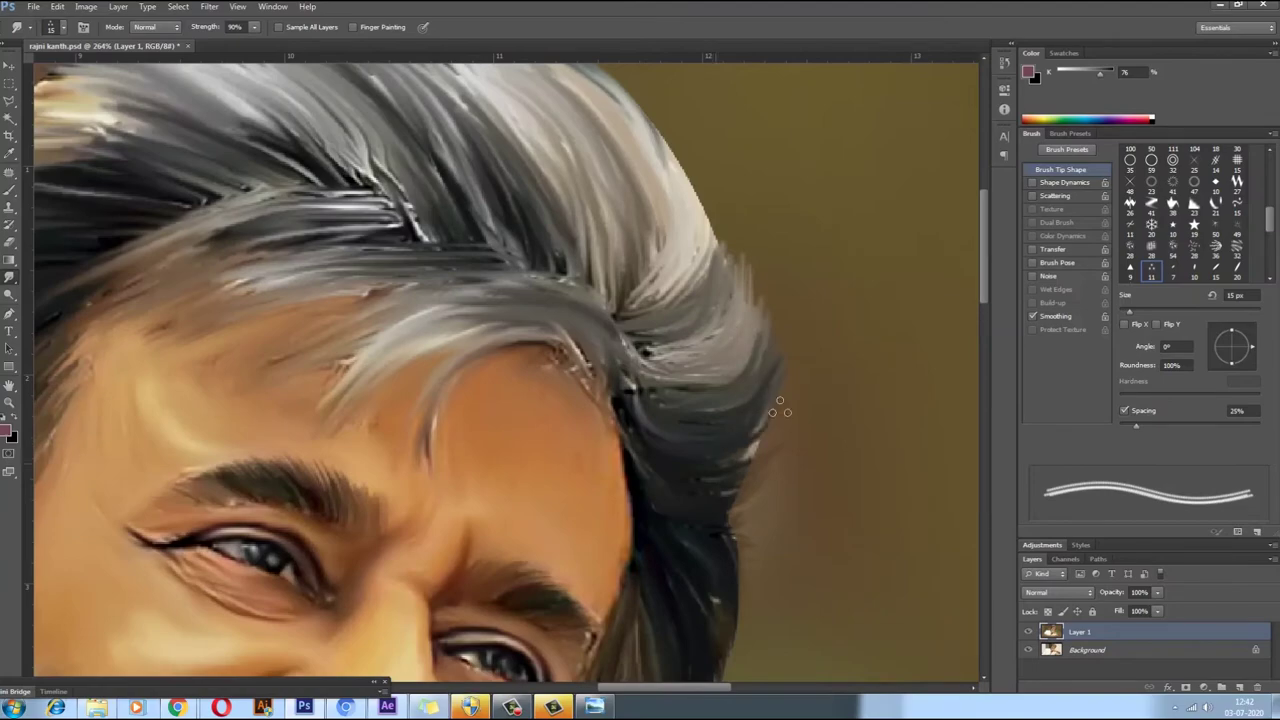
# Step: Pull fine hair strands out along the right edge and the top-left hair edge
pyautogui.moveTo(645, 315); pyautogui.dragTo(730, 228)
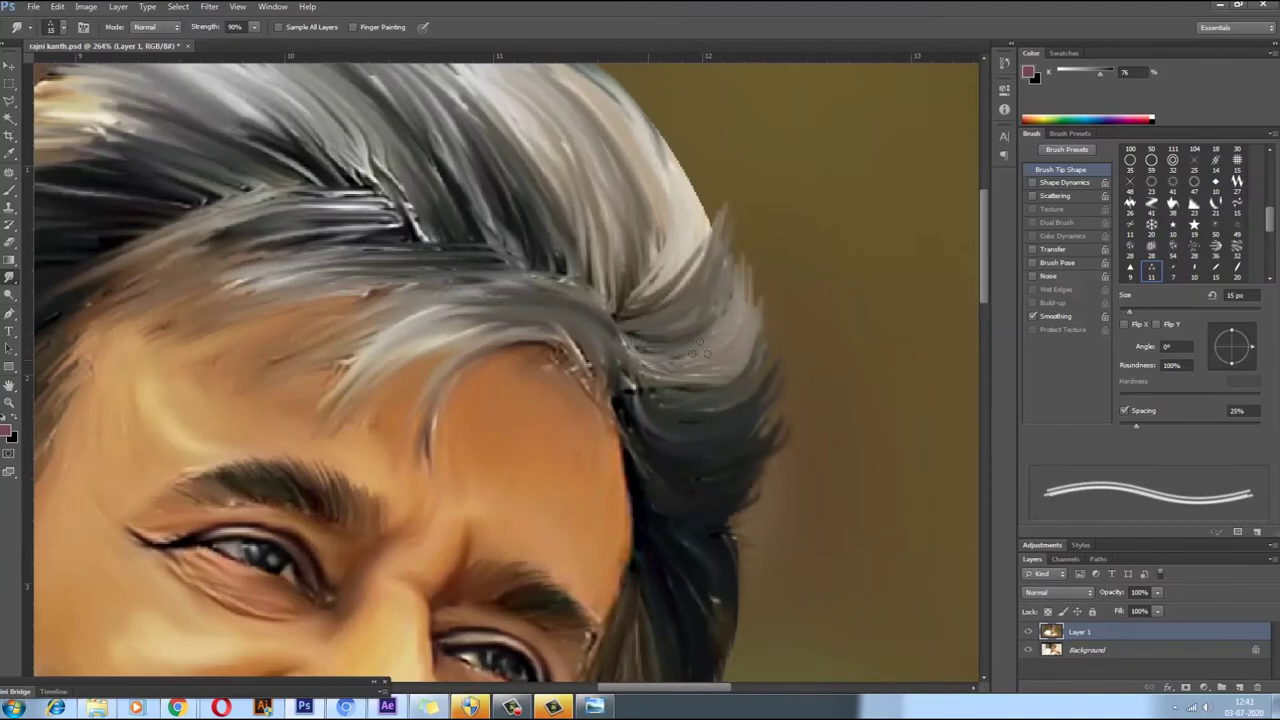
pyautogui.scroll(-3, 676, 226)
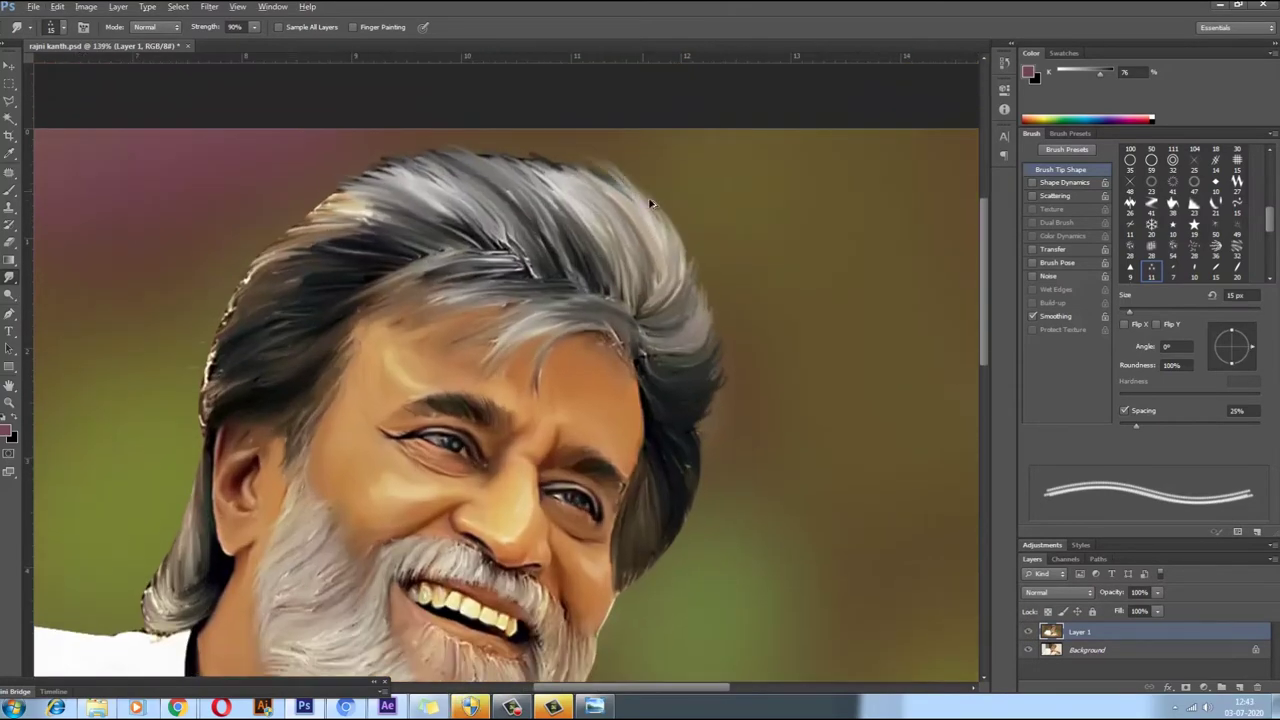
pyautogui.scroll(1, 600, 230)
pyautogui.scroll(2, 493, 290)
pyautogui.scroll(-5, 484, 234)
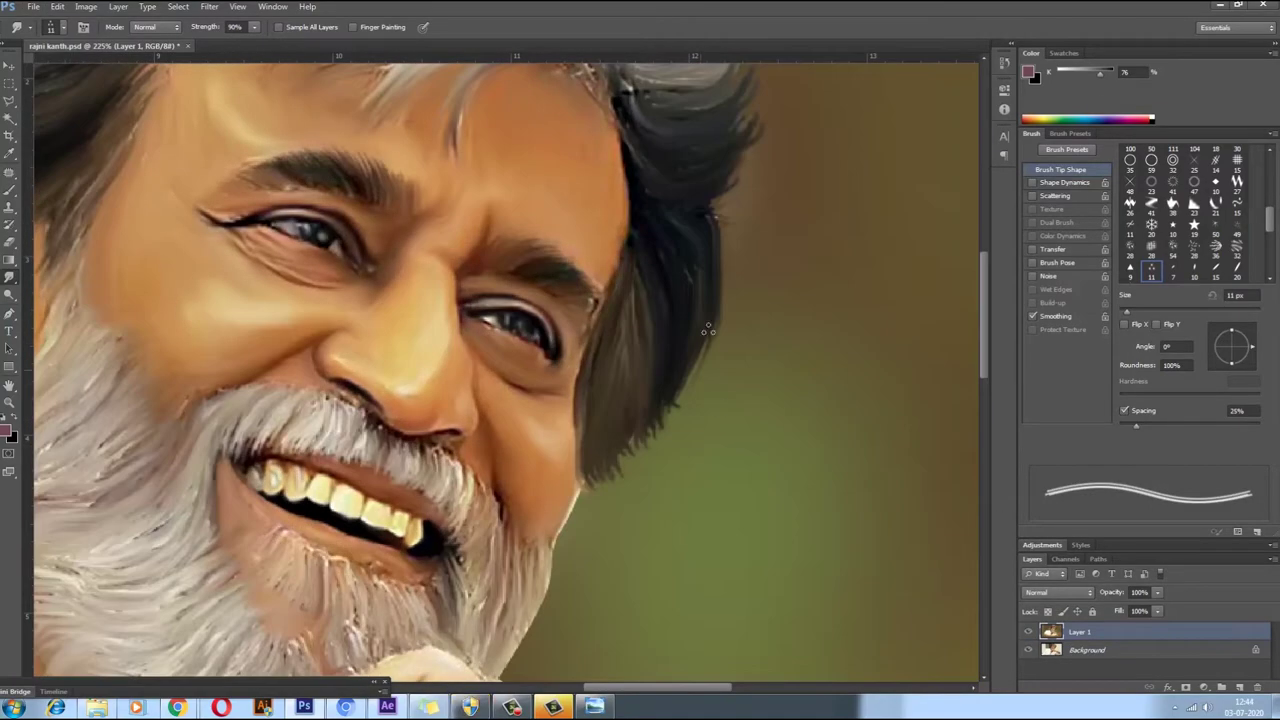
pyautogui.moveTo(655, 444); pyautogui.dragTo(537, 350)
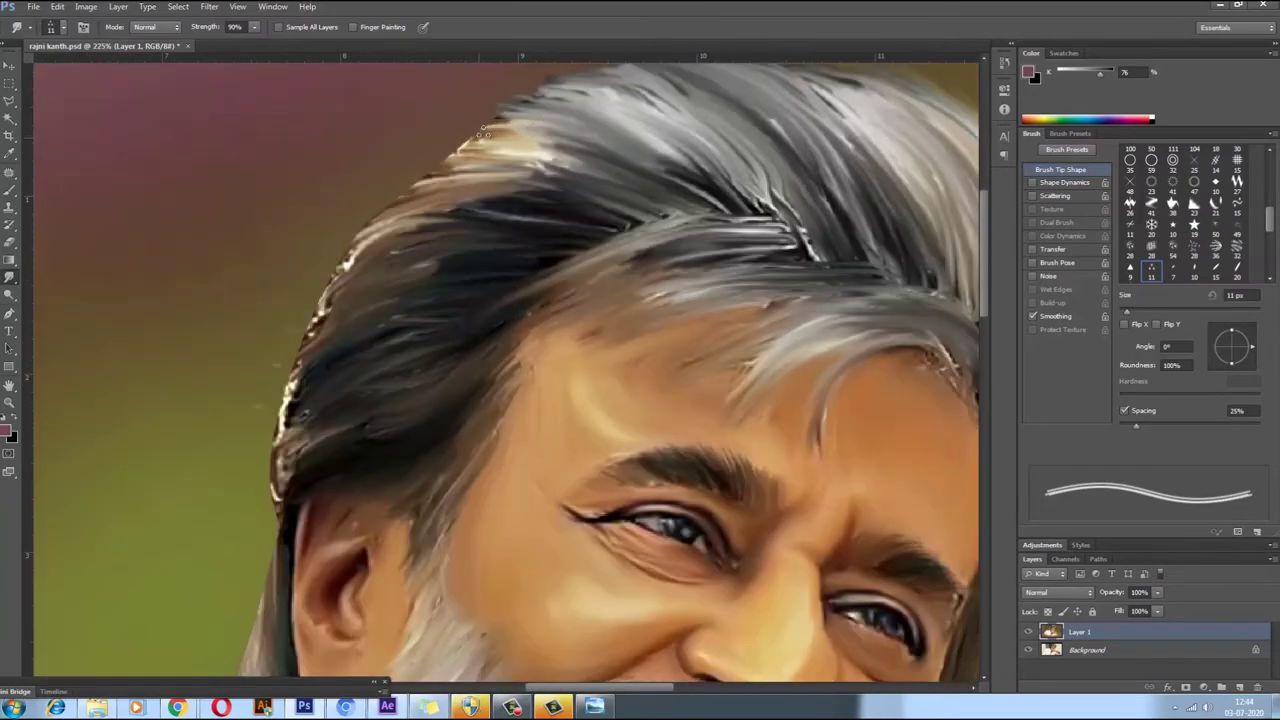
pyautogui.moveTo(505, 153); pyautogui.dragTo(410, 190)
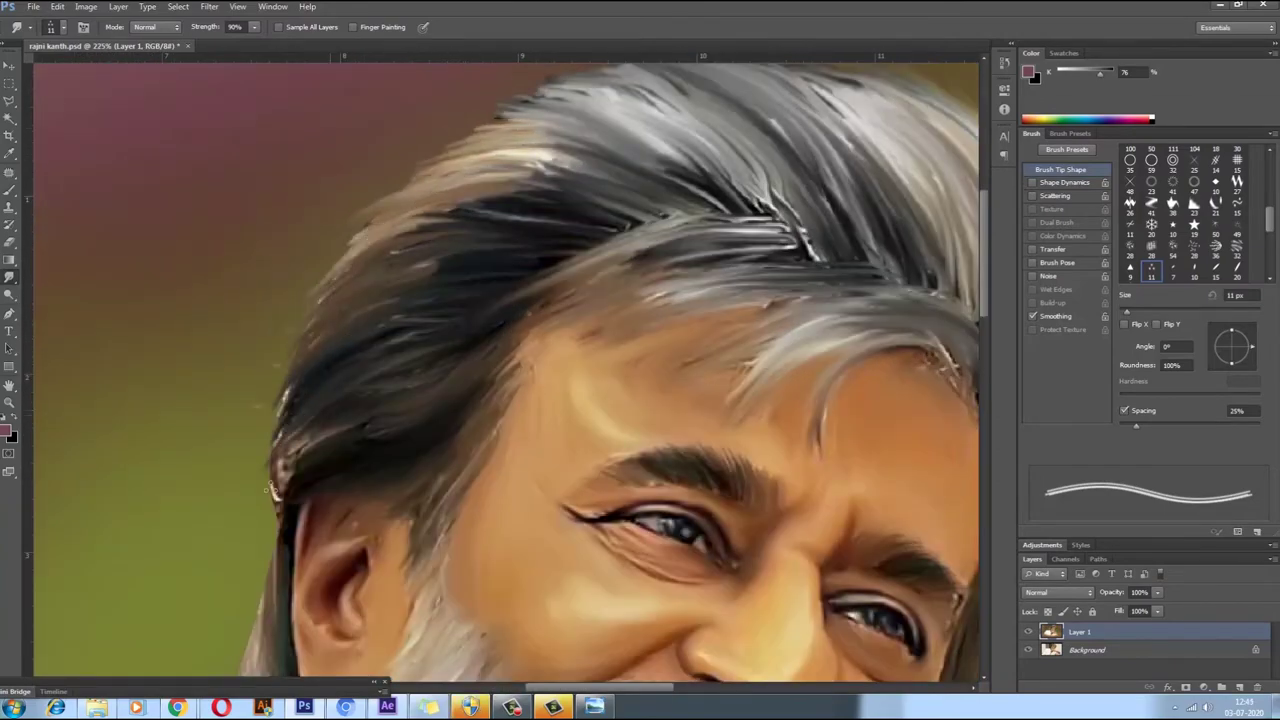
pyautogui.scroll(-5, 297, 430)
pyautogui.scroll(3, 452, 330)
# Step: Smudge the hair beside the ear, resizing the brush between 25 px and 15 px
pyautogui.press(']')
pyautogui.press(']')
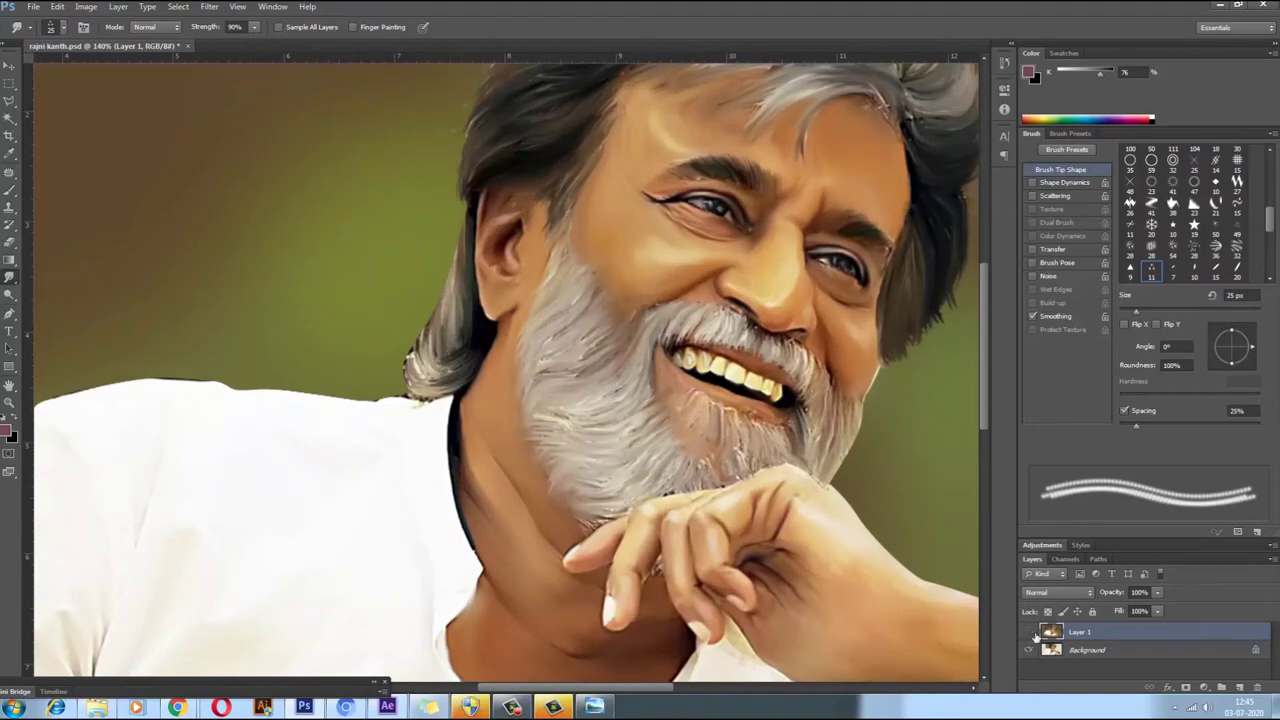
pyautogui.scroll(2, 452, 330)
pyautogui.moveTo(452, 330); pyautogui.dragTo(410, 385)
pyautogui.scroll(2, 486, 286)
pyautogui.press('[')
pyautogui.press('[')
pyautogui.press('[')
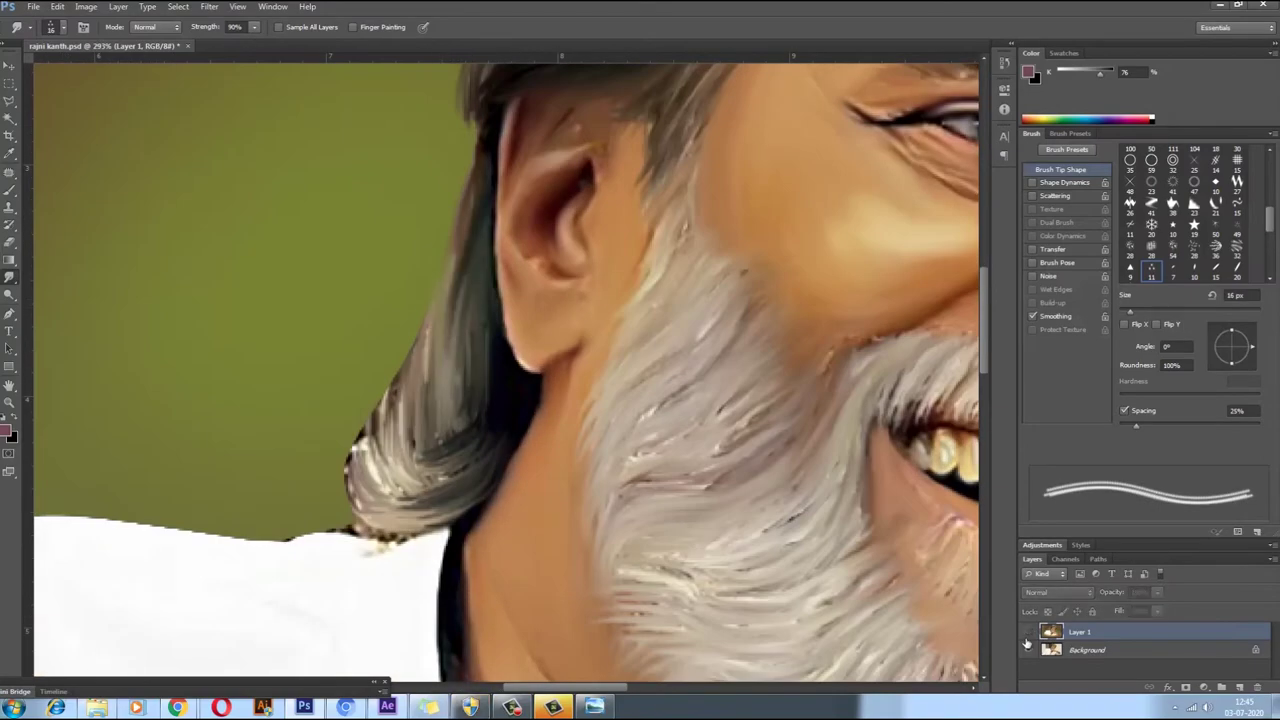
pyautogui.press(']')
pyautogui.press(']')
pyautogui.press(']')
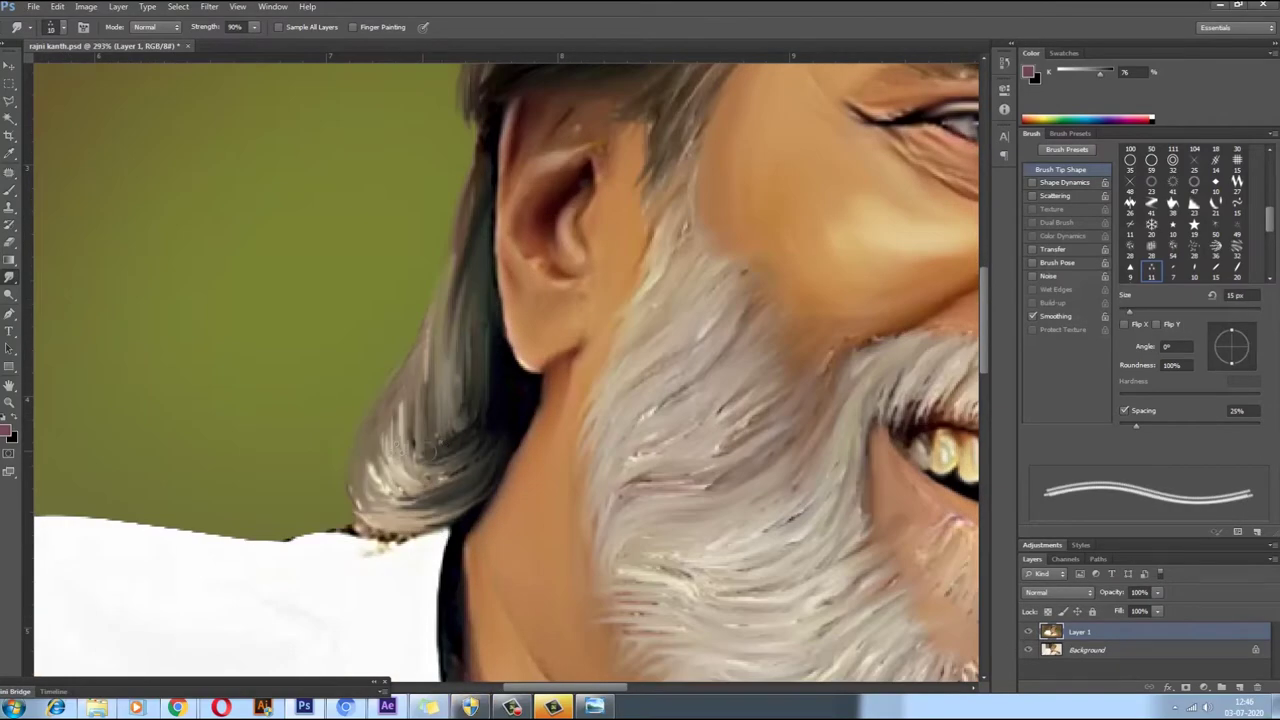
pyautogui.scroll(-4, 418, 330)
pyautogui.scroll(-1, 420, 360)
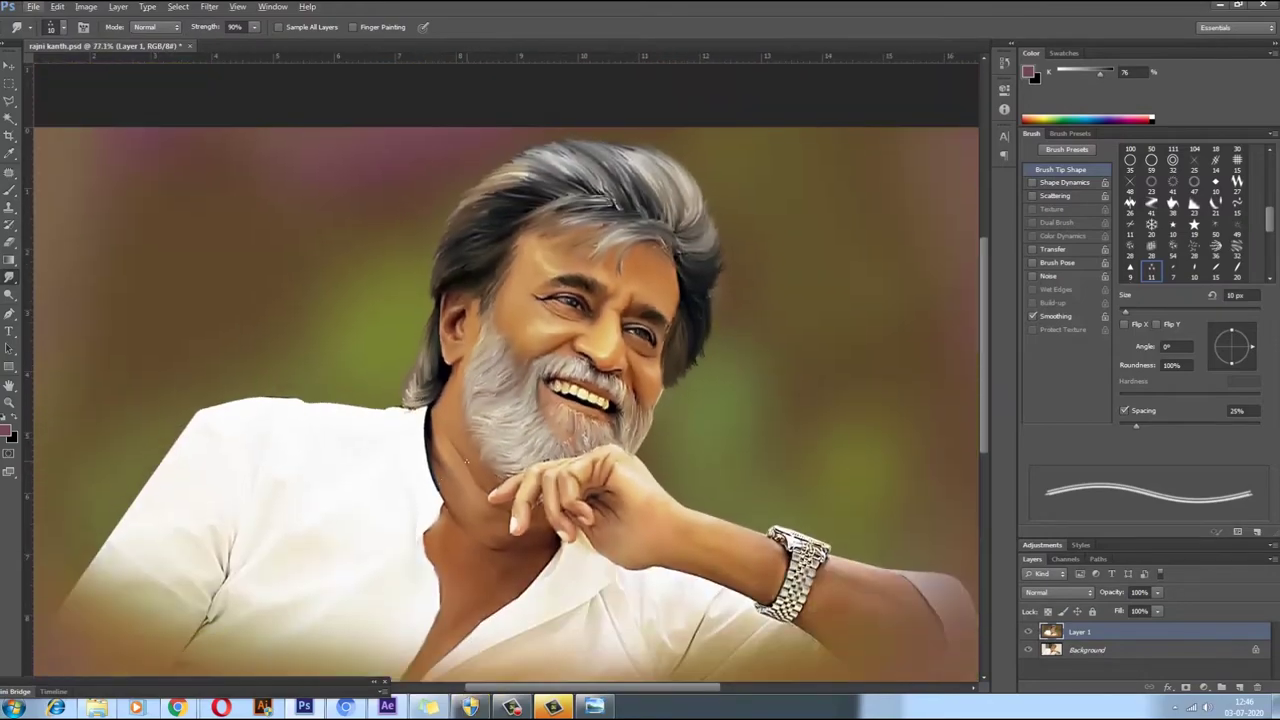
pyautogui.scroll(3, 424, 400)
pyautogui.scroll(-3, 497, 512)
pyautogui.scroll(1, 450, 350)
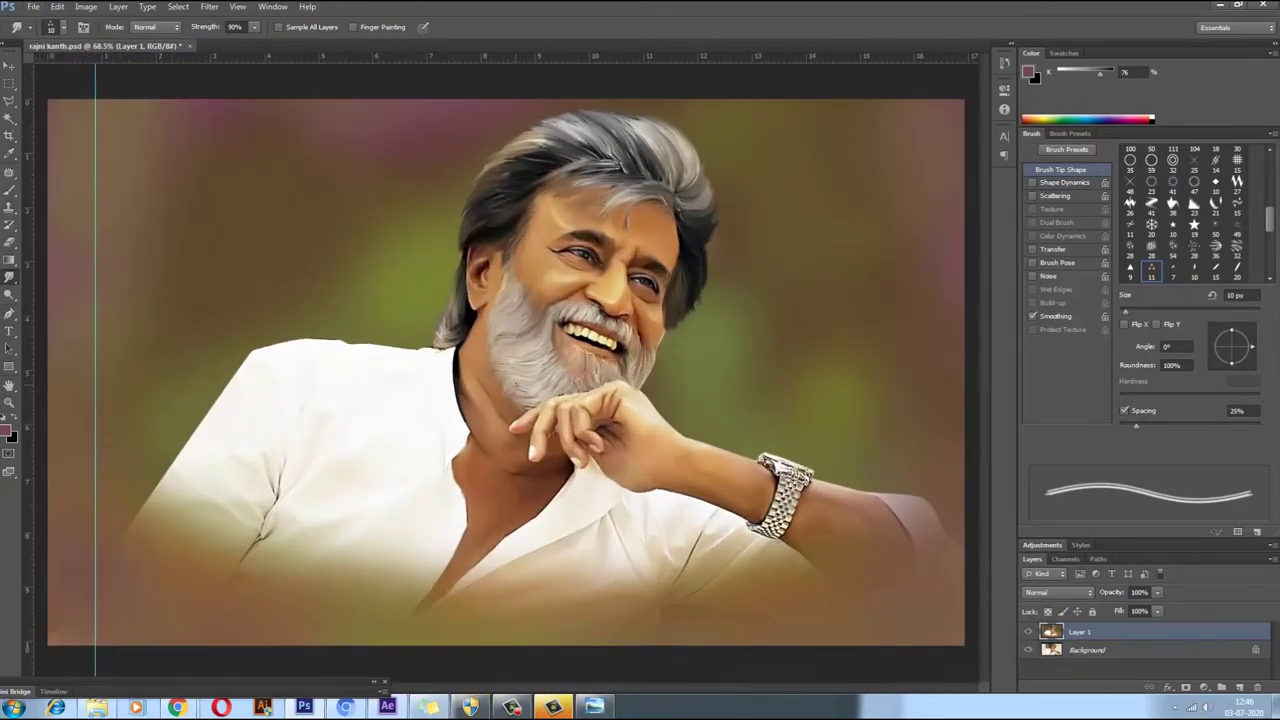
pyautogui.scroll(1, 450, 350)
# Step: Choose the 104 px scattered brush tip
pyautogui.rightClick(595, 476)
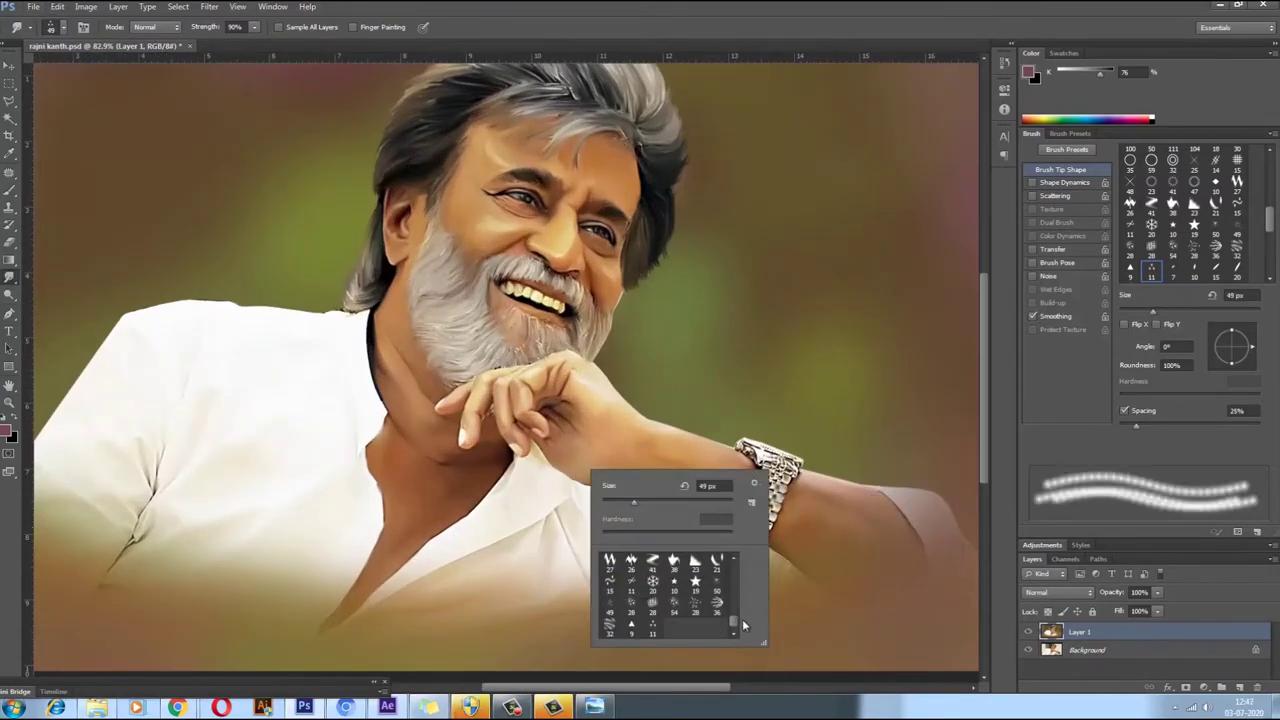
pyautogui.doubleClick(655, 630)
pyautogui.rightClick(736, 496)
pyautogui.doubleClick(793, 600)
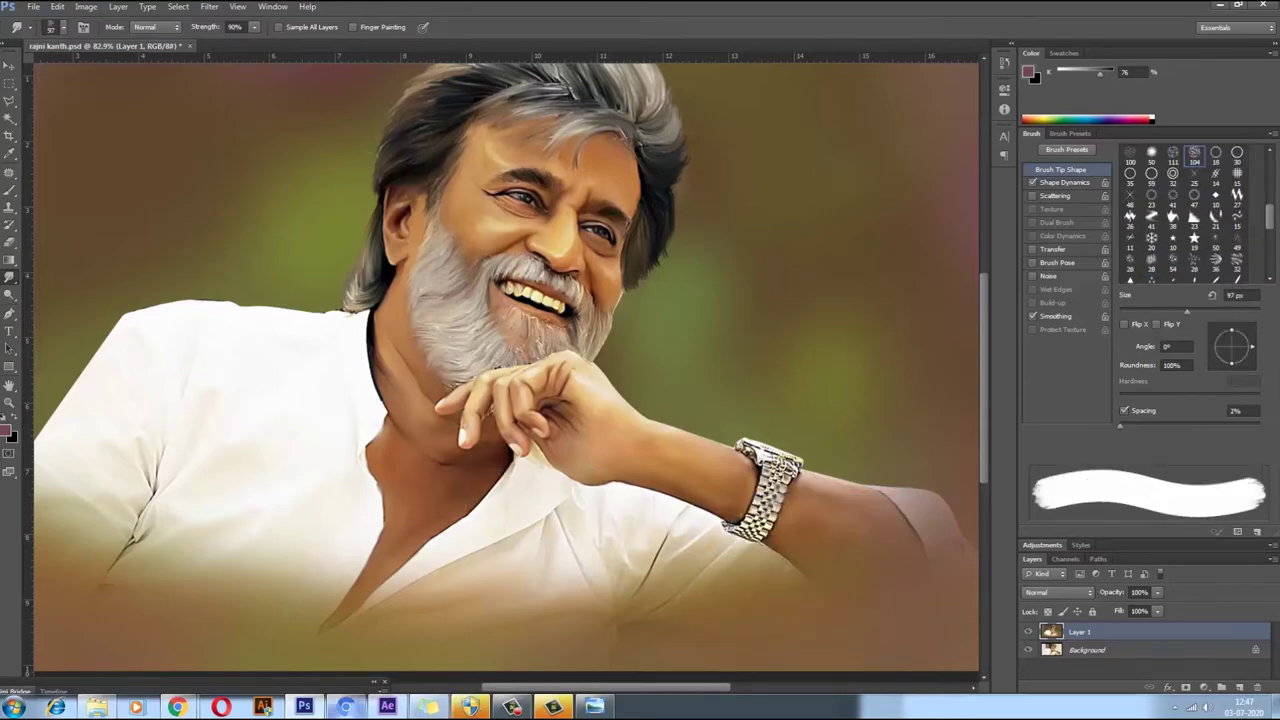
pyautogui.scroll(-1, 846, 362)
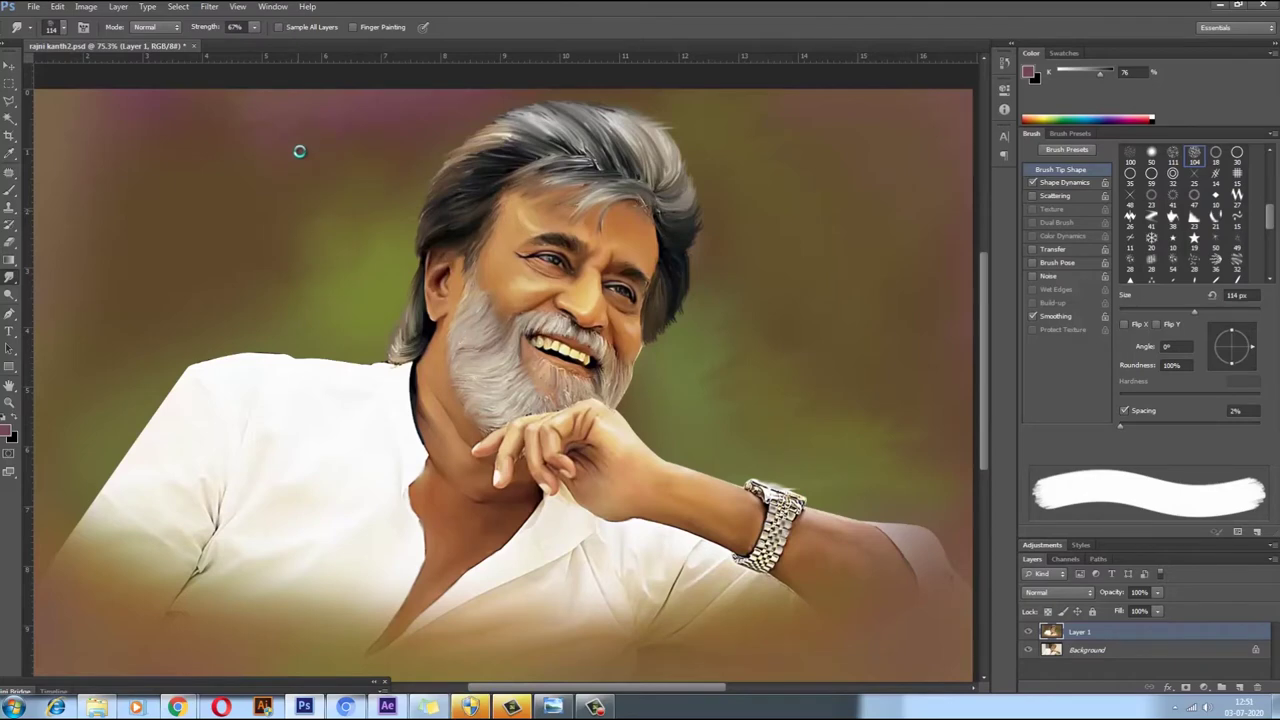
pyautogui.scroll(-2, 281, 177)
# Step: Sample an olive colour from the background and set it as the painting colour
pyautogui.press('i')
pyautogui.click(291, 316)
pyautogui.press('b')
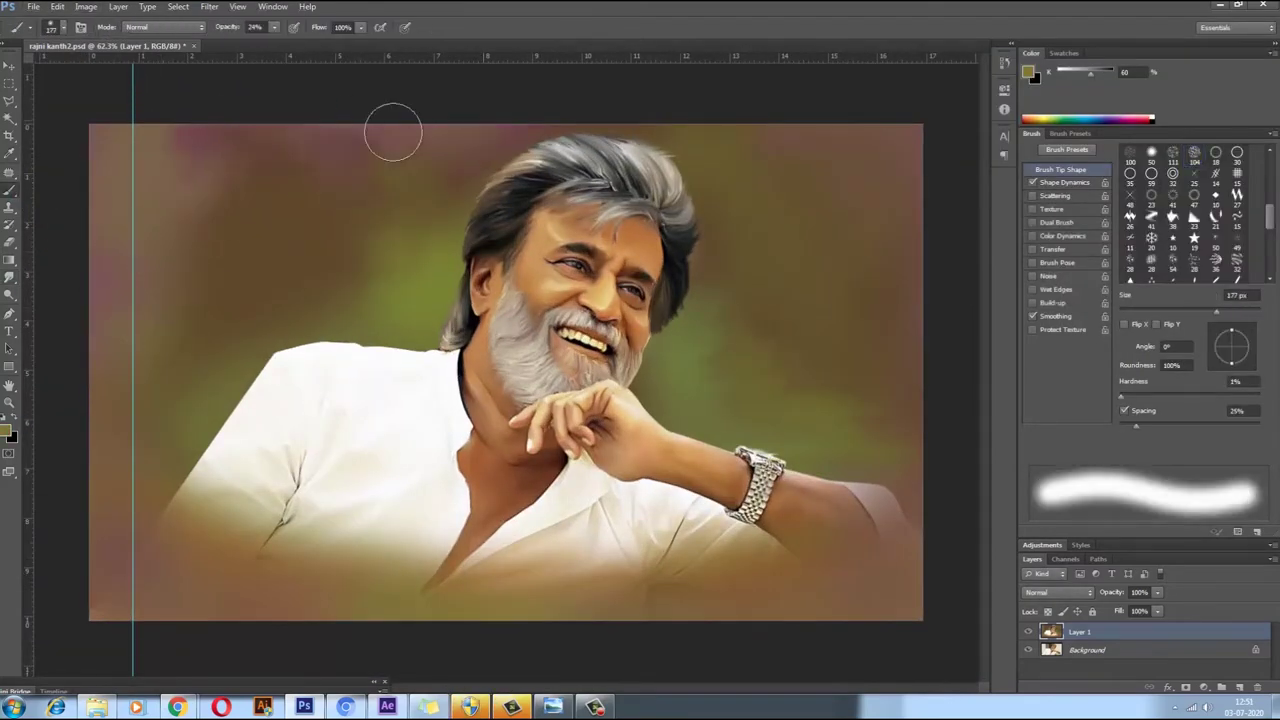
pyautogui.scroll(-1, 159, 360)
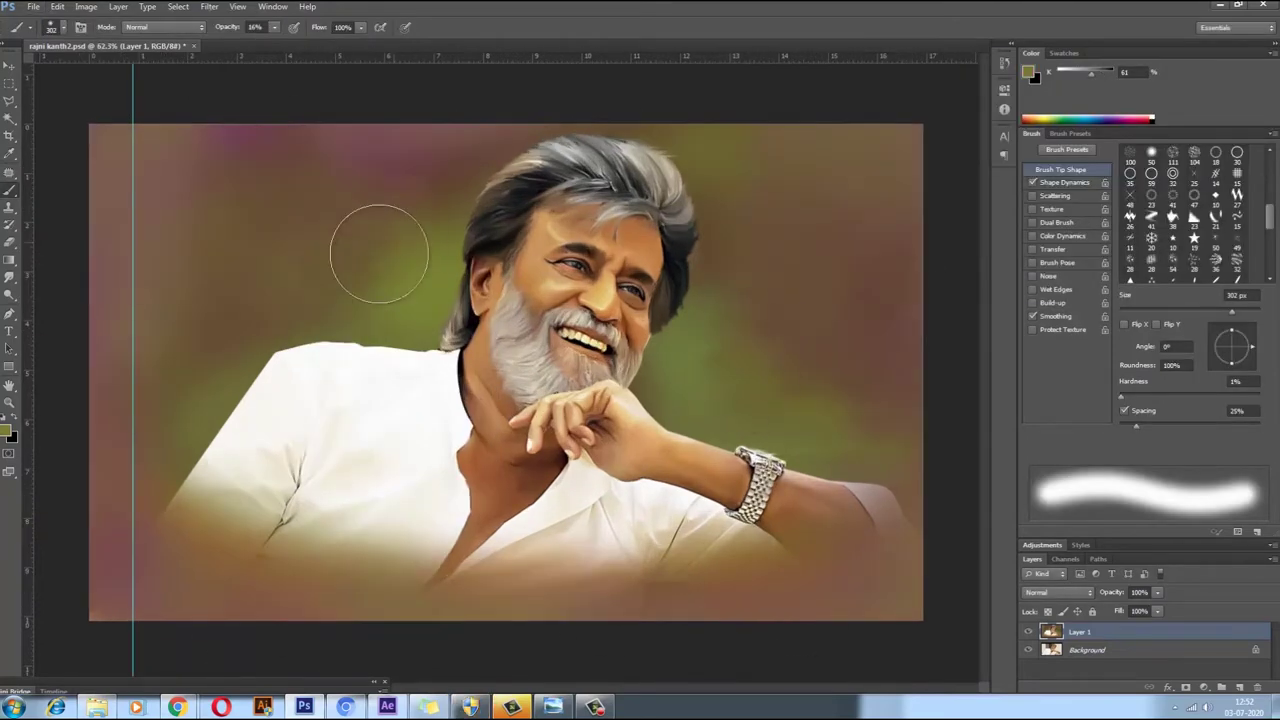
pyautogui.keyDown('alt'); pyautogui.click(463, 531); pyautogui.keyUp('alt')
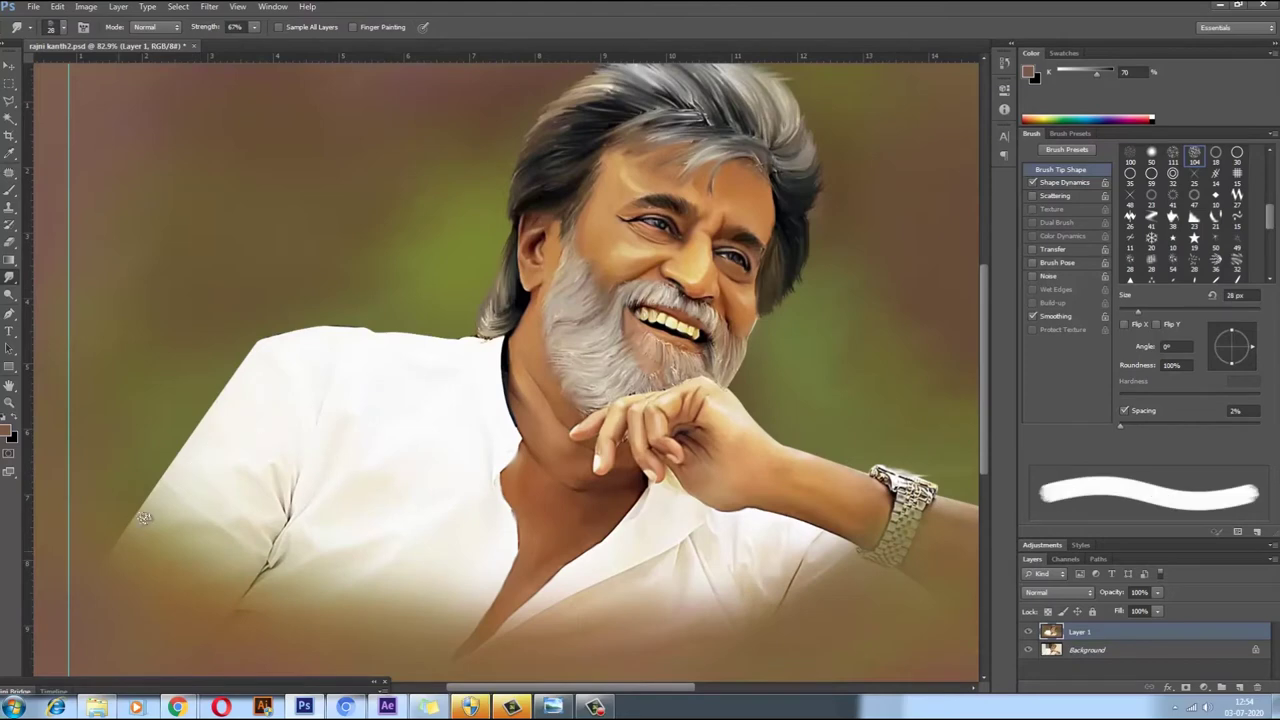
# Step: Smudge the shirt crease and neck edges with a 42 px and larger brush
pyautogui.press(']')
pyautogui.press(']')
pyautogui.press(']')
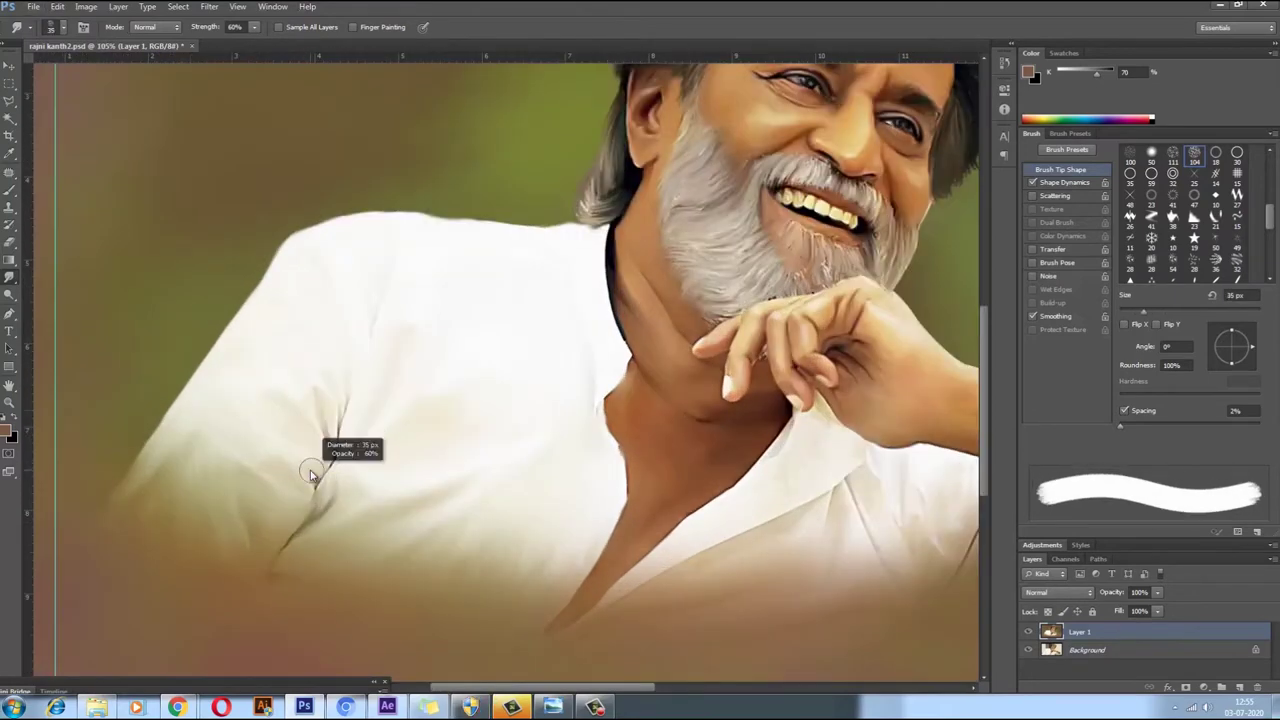
pyautogui.moveTo(310, 474); pyautogui.dragTo(361, 465)
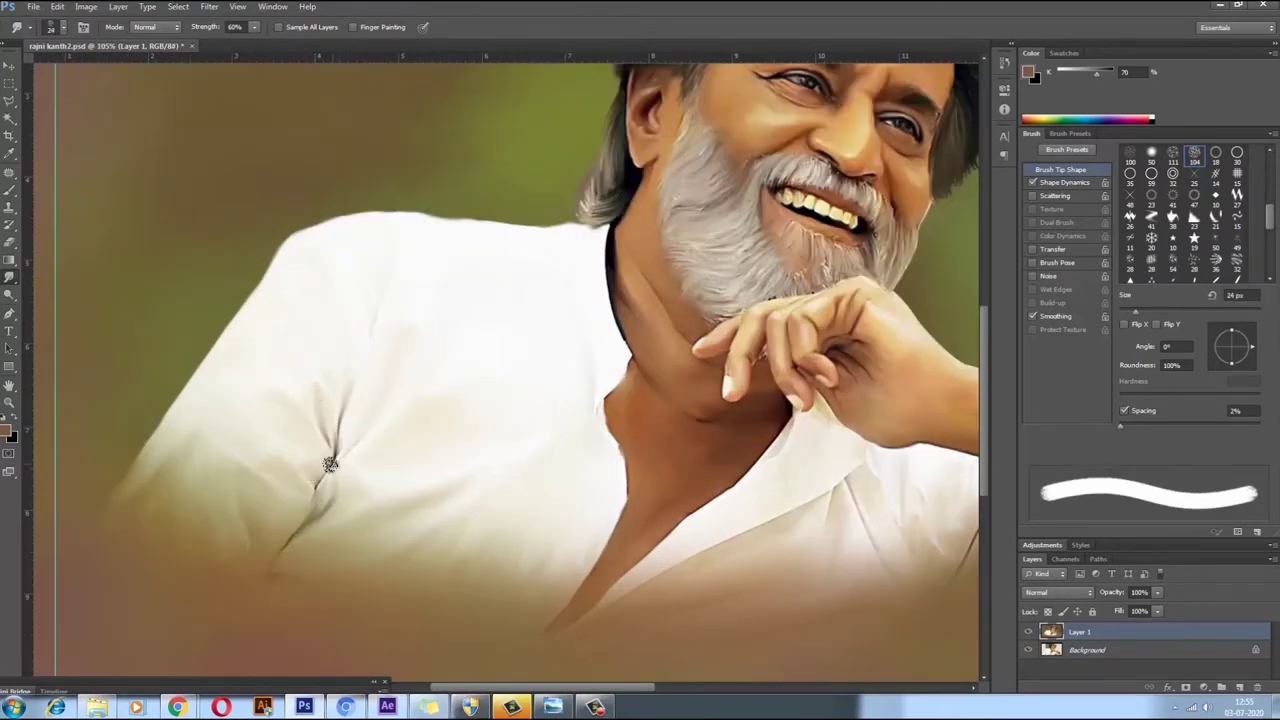
pyautogui.press(']')
pyautogui.press(']')
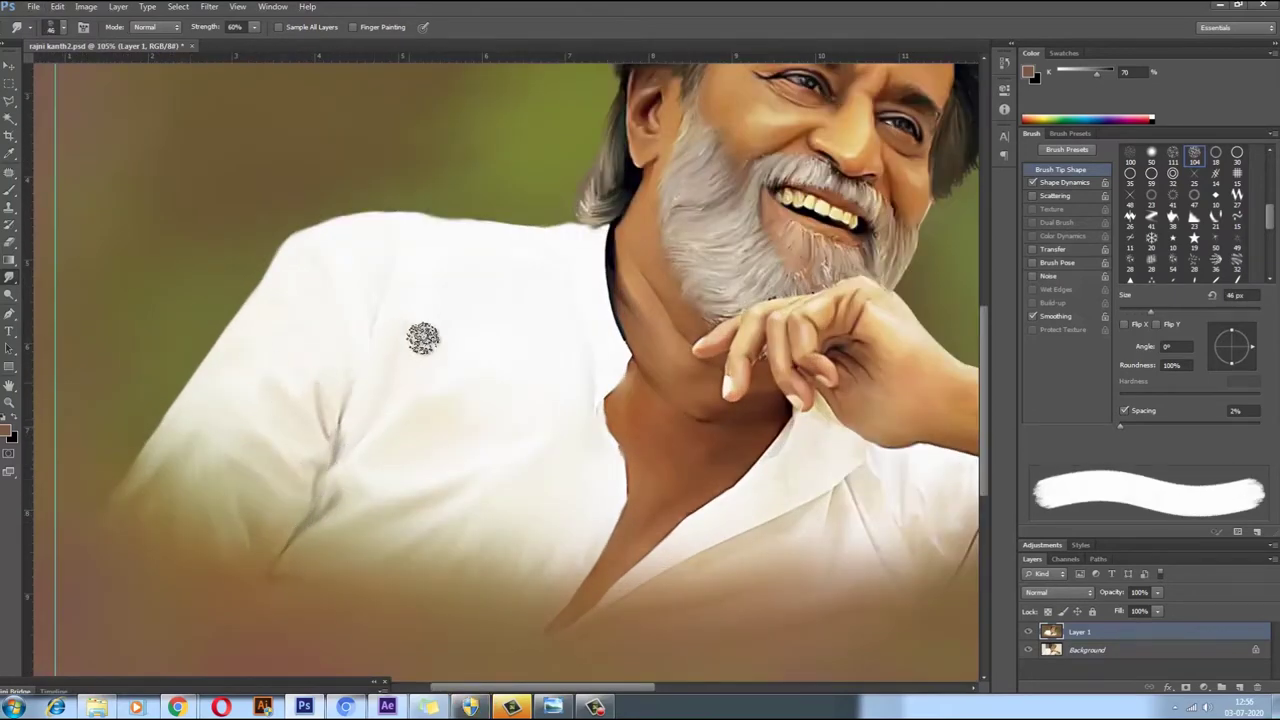
pyautogui.scroll(5, 594, 271)
pyautogui.press('[')
pyautogui.press('[')
pyautogui.press('[')
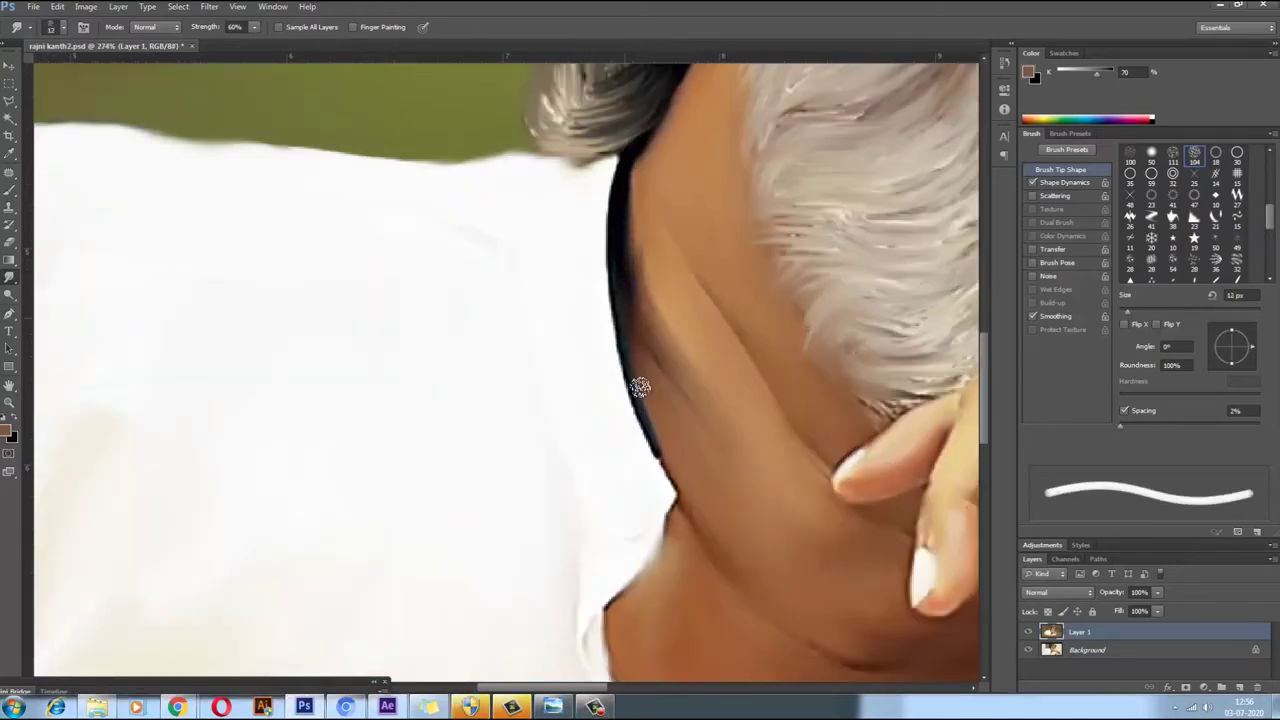
pyautogui.scroll(-5, 681, 519)
pyautogui.press(']')
pyautogui.press(']')
pyautogui.press(']')
pyautogui.scroll(1, 363, 360)
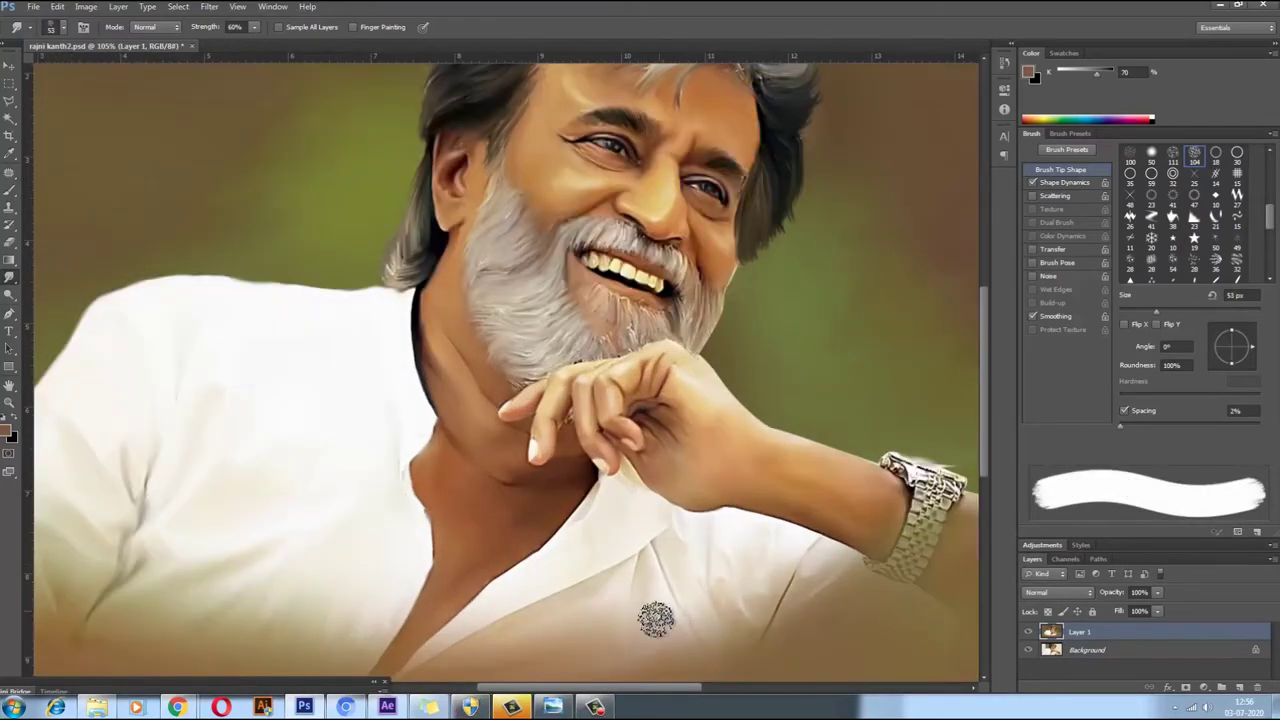
pyautogui.scroll(-1, 551, 526)
pyautogui.scroll(1, 529, 557)
# Step: Smudge the chest and the area around the watch at smaller sizes, then deselect
pyautogui.press('[')
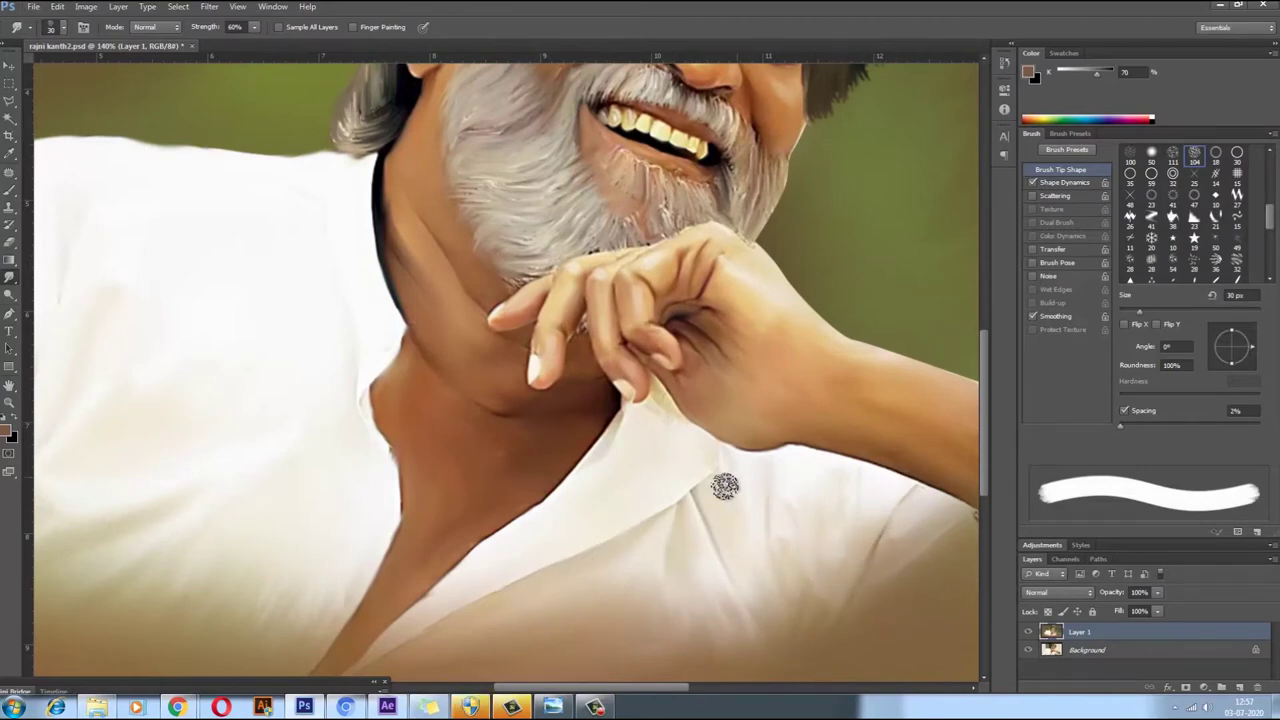
pyautogui.scroll(-3, 725, 486)
pyautogui.scroll(3, 832, 531)
pyautogui.scroll(-1, 951, 531)
pyautogui.scroll(1, 686, 406)
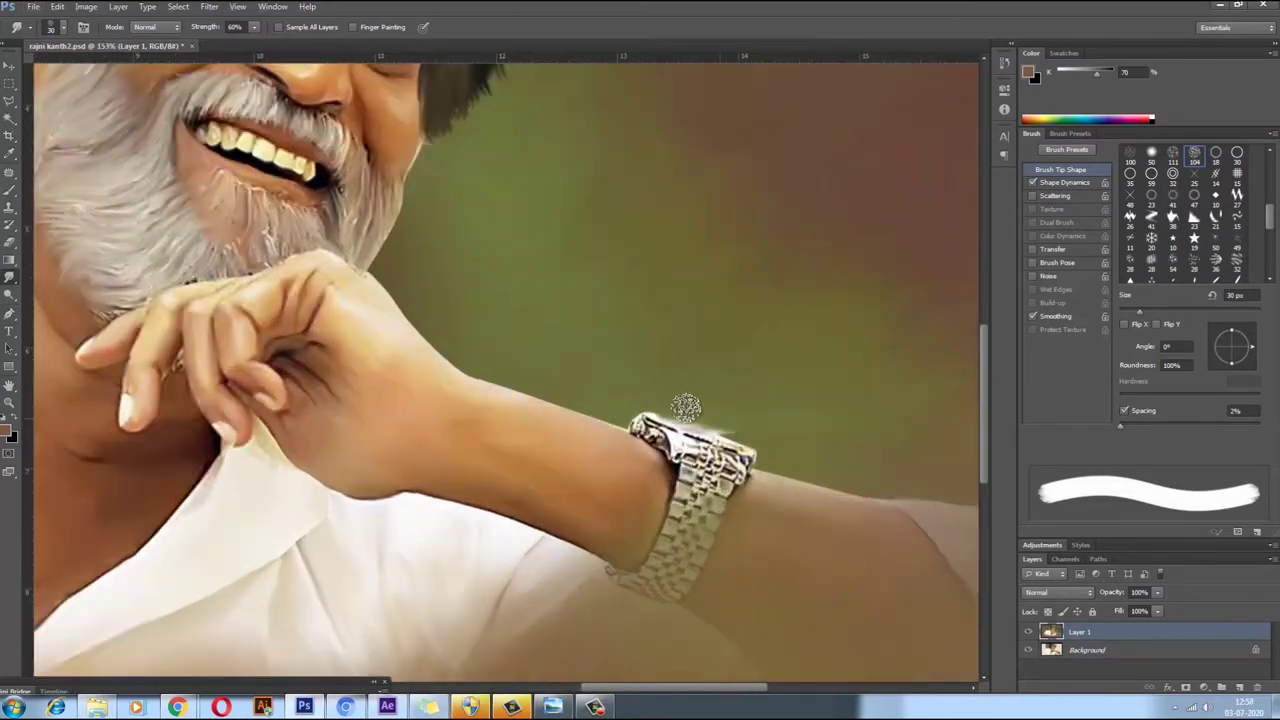
pyautogui.press('[')
pyautogui.scroll(2, 686, 406)
pyautogui.scroll(-3, 628, 399)
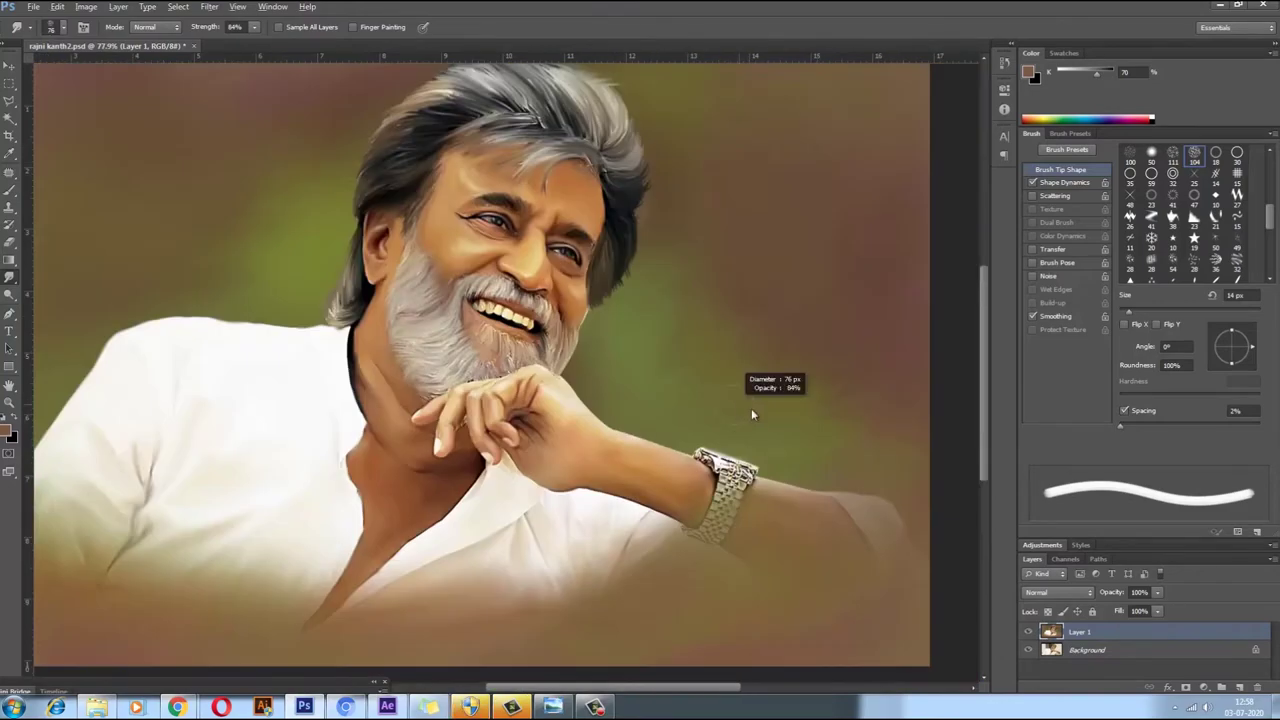
pyautogui.press(']')
pyautogui.press(']')
pyautogui.press(']')
pyautogui.scroll(-2, 808, 500)
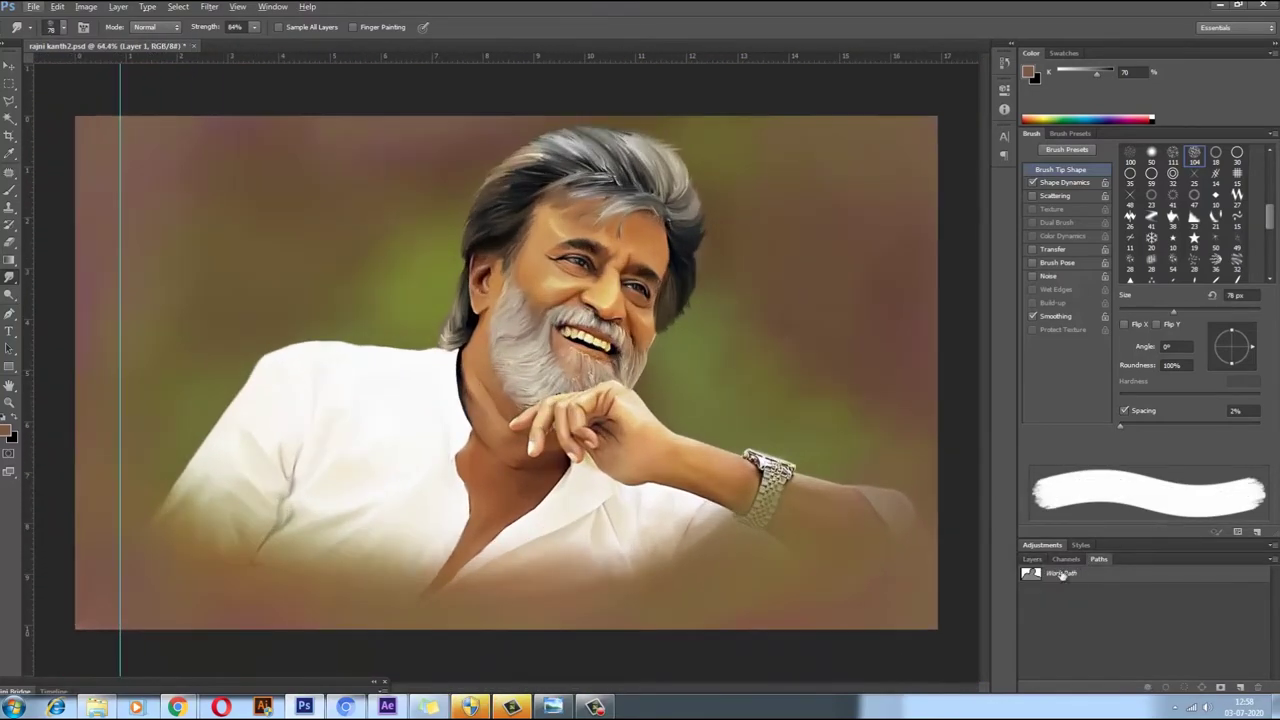
pyautogui.hotkey('ctrl', 'd')
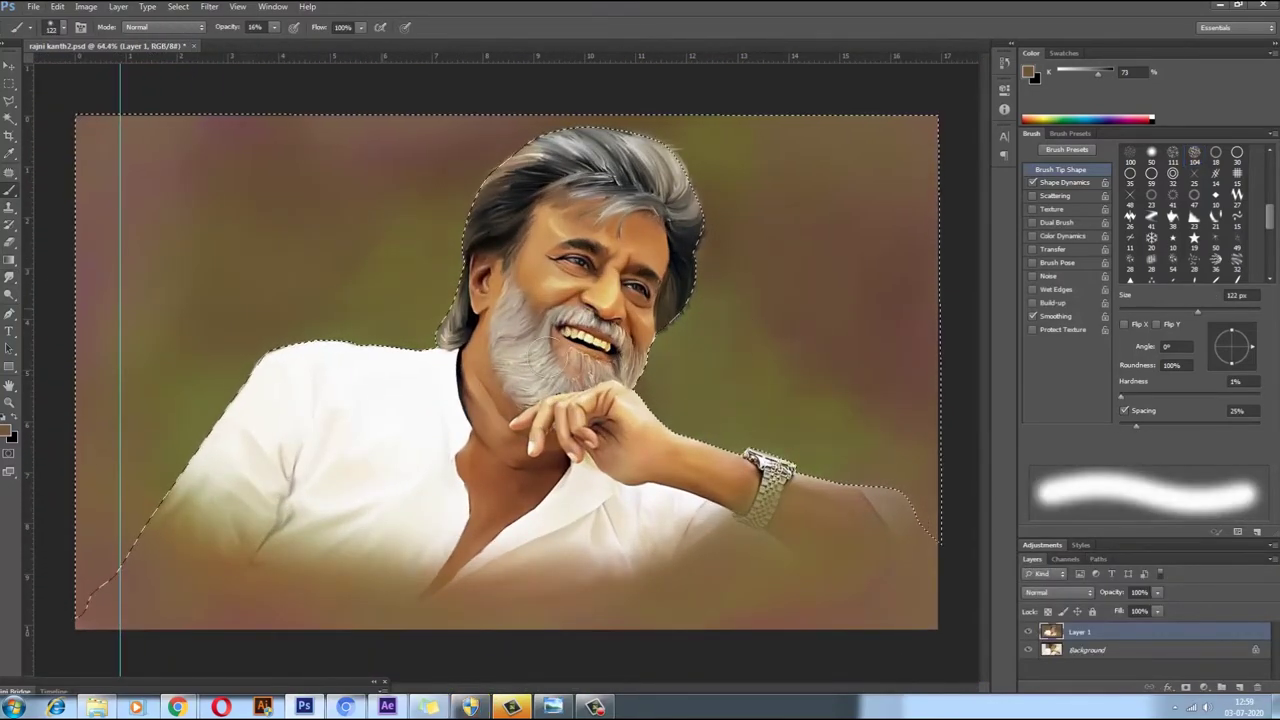
# Step: Choose a smudge brush preset and enlarge the brush
pyautogui.scroll(3, 735, 330)
pyautogui.scroll(-4, 743, 306)
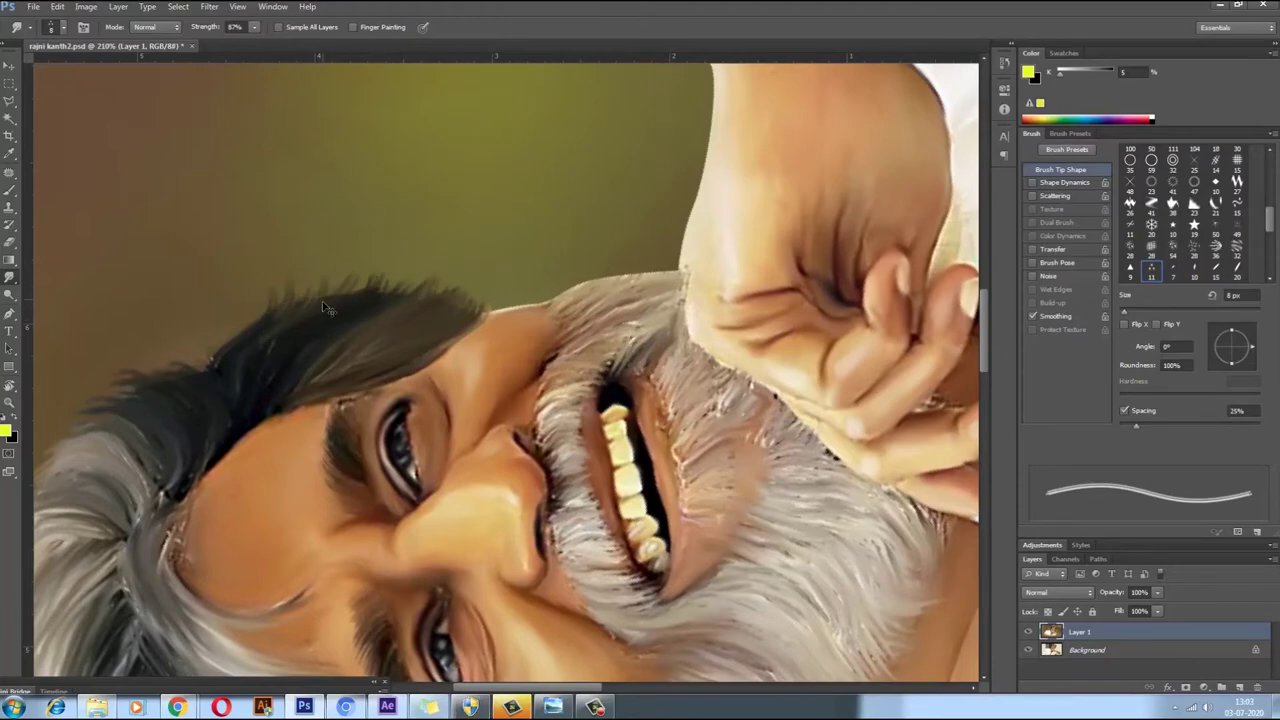
pyautogui.scroll(1, 322, 292)
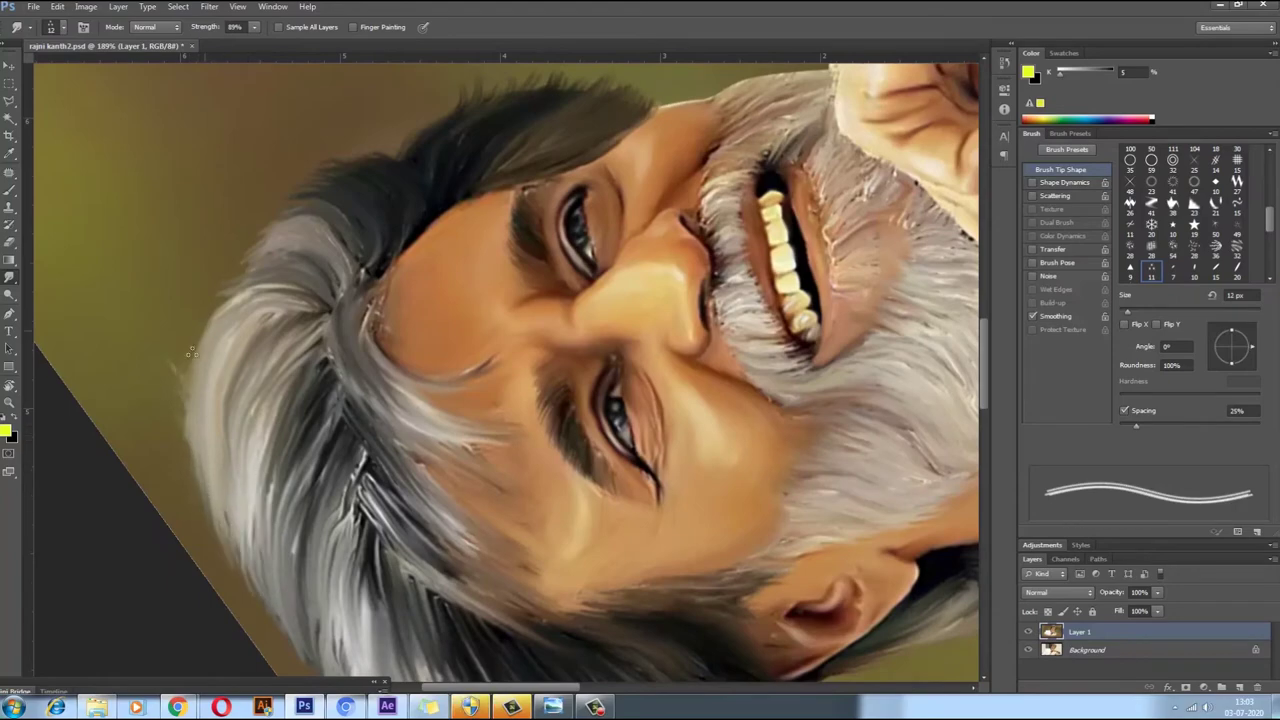
pyautogui.rightClick(157, 354)
pyautogui.press('Escape')
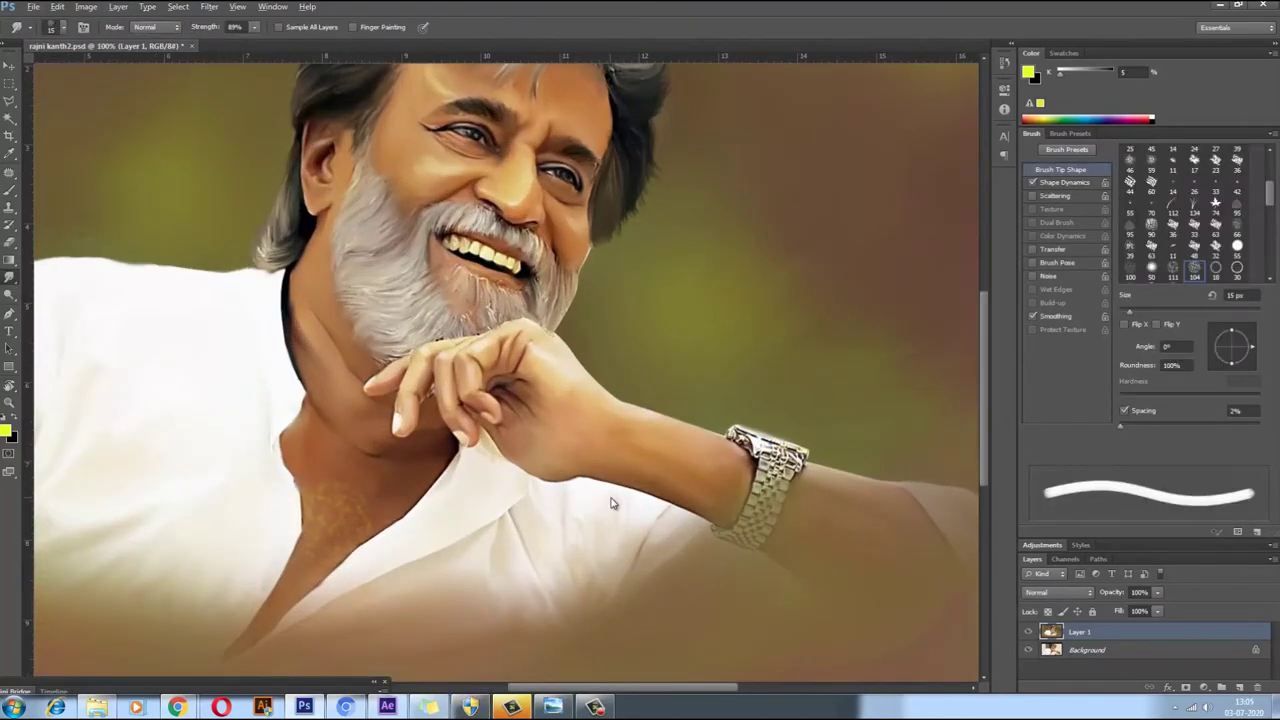
pyautogui.press(']')
pyautogui.press(']')
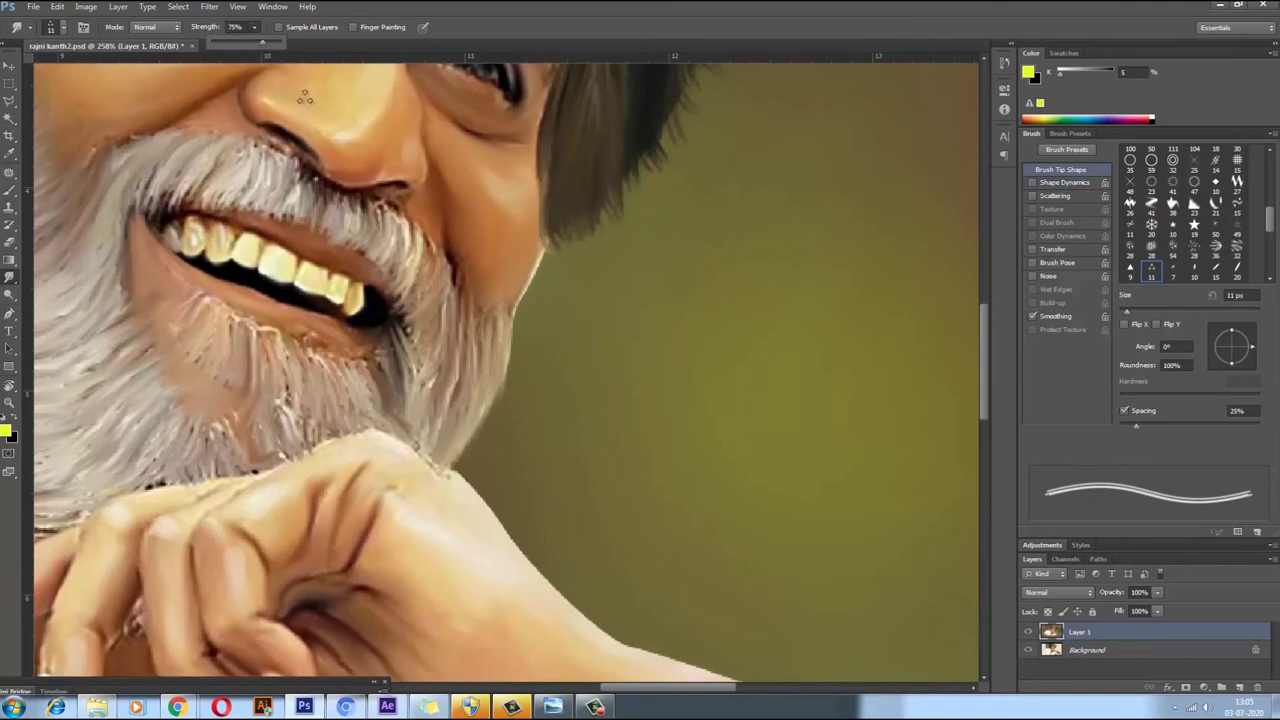
# Step: Pick a finer smudge preset, fit the portrait in view, and lower the smudge strength
pyautogui.rightClick(525, 290)
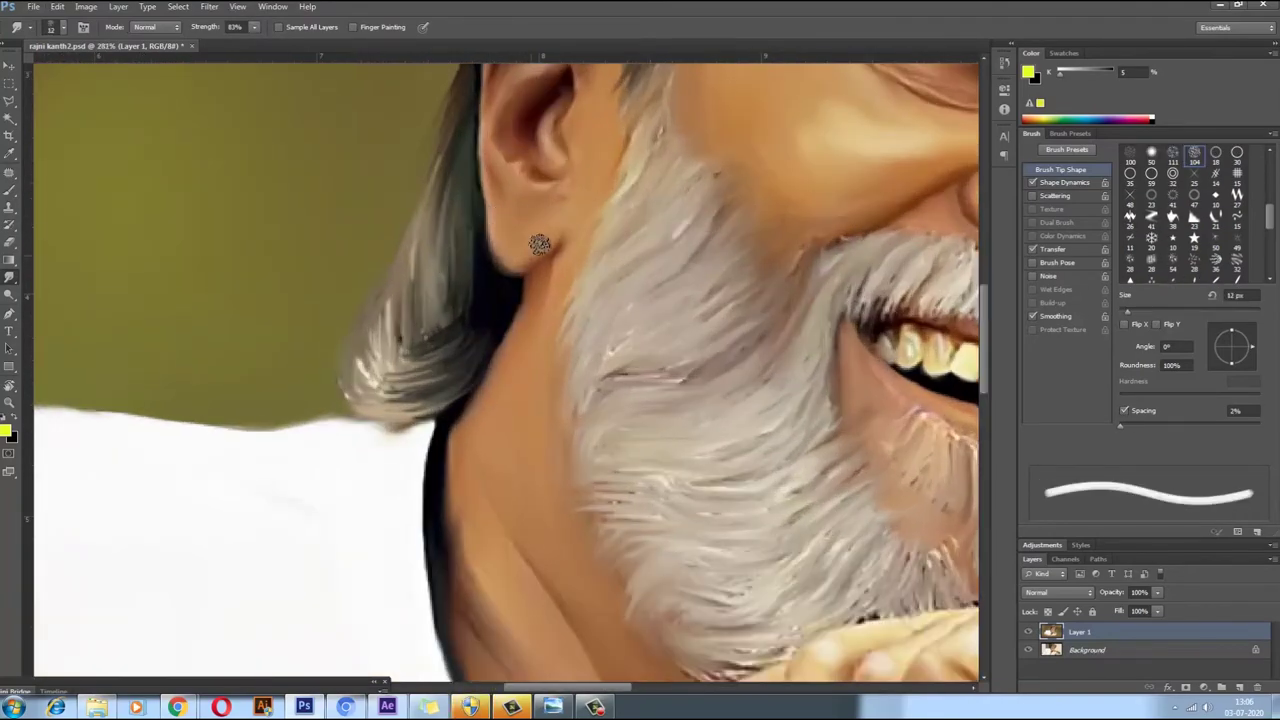
pyautogui.scroll(-5, 539, 244)
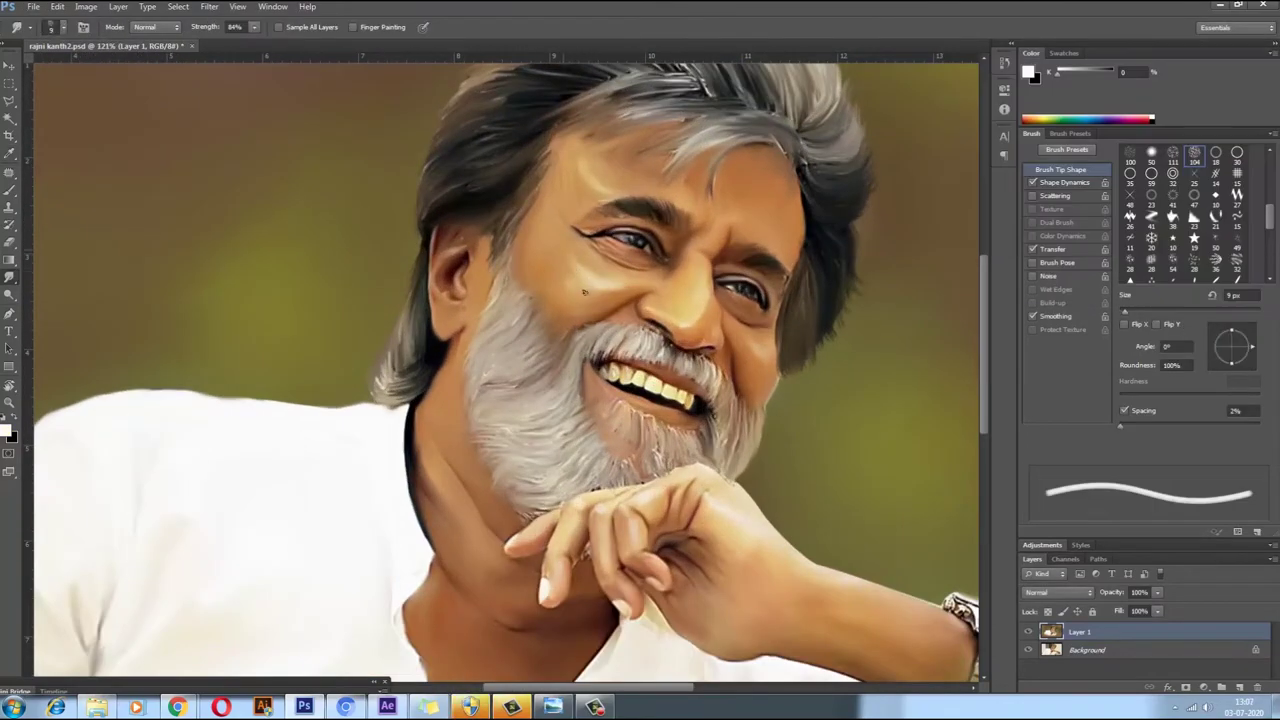
pyautogui.hotkey('ctrl', '0')
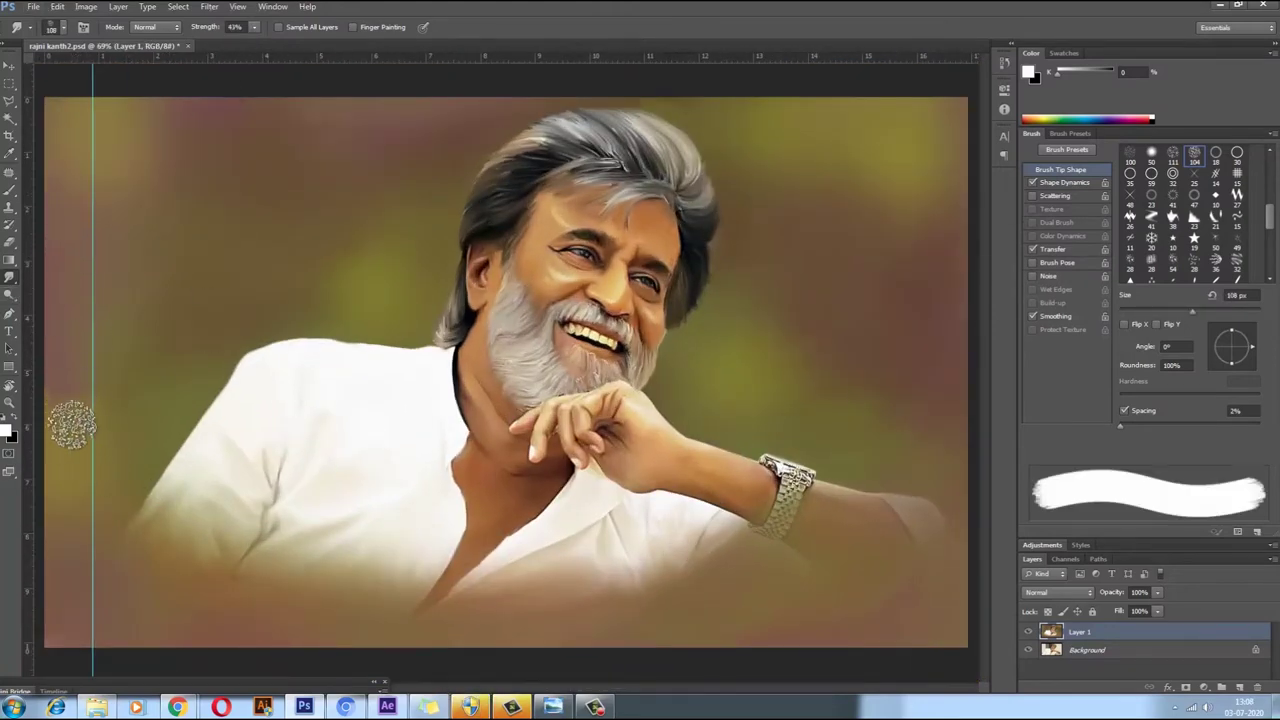
pyautogui.press('4')
pyautogui.press('3')
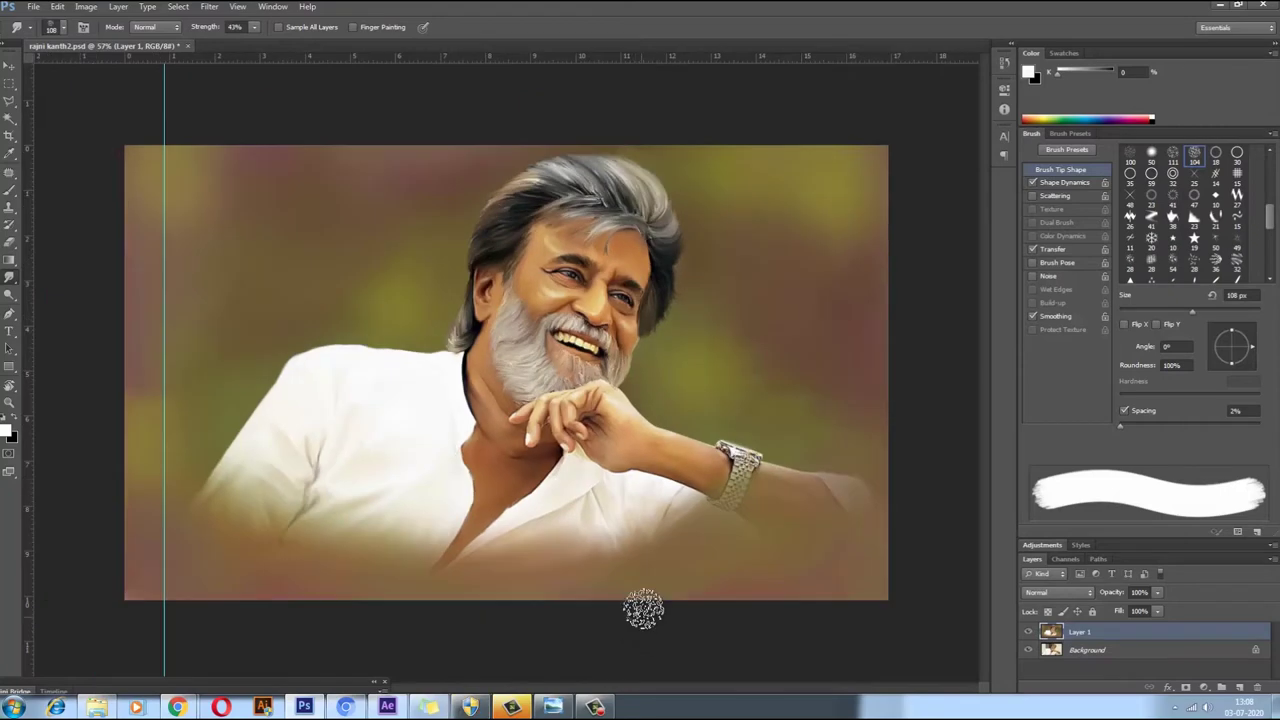
pyautogui.scroll(5, 600, 180)
# Step: Draw curved Pen paths for hair strands along the right and side hair
pyautogui.press('p')
pyautogui.moveTo(629, 306); pyautogui.dragTo(632, 233)
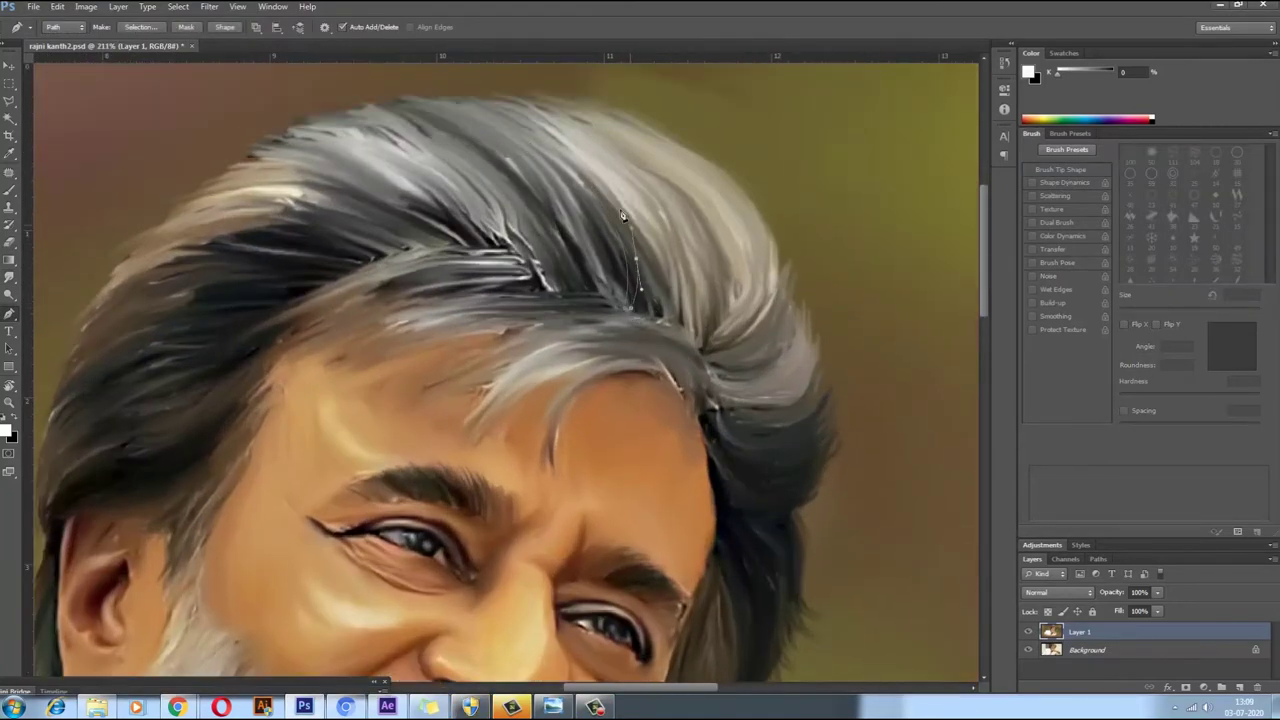
pyautogui.hotkey('ctrl', 'z')
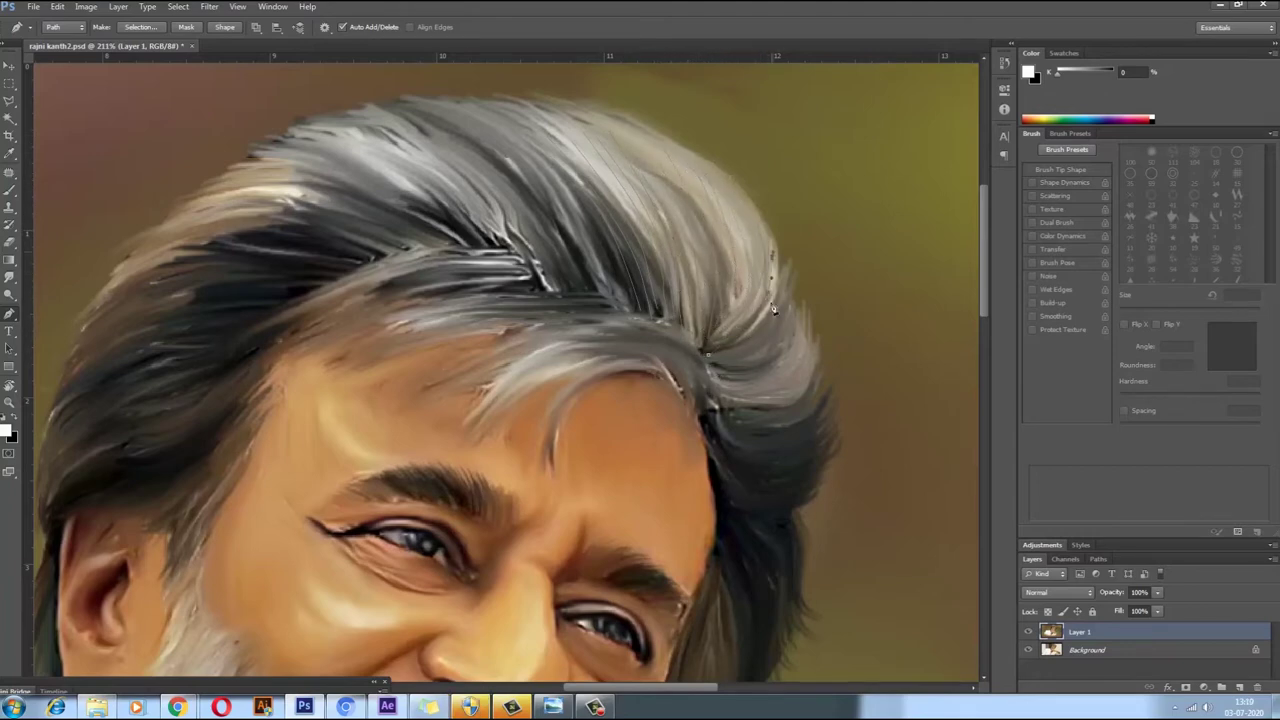
pyautogui.moveTo(735, 417)
pyautogui.mouseDown()
pyautogui.moveTo(790, 428)
pyautogui.moveTo(800, 455)
pyautogui.mouseUp()
pyautogui.moveTo(720, 470); pyautogui.dragTo(760, 500)
pyautogui.scroll(-1, 760, 500)
pyautogui.scroll(2, 782, 515)
pyautogui.click(720, 597)
pyautogui.click(730, 640)
pyautogui.scroll(-3, 724, 600)
pyautogui.click(689, 438)
pyautogui.click(710, 587)
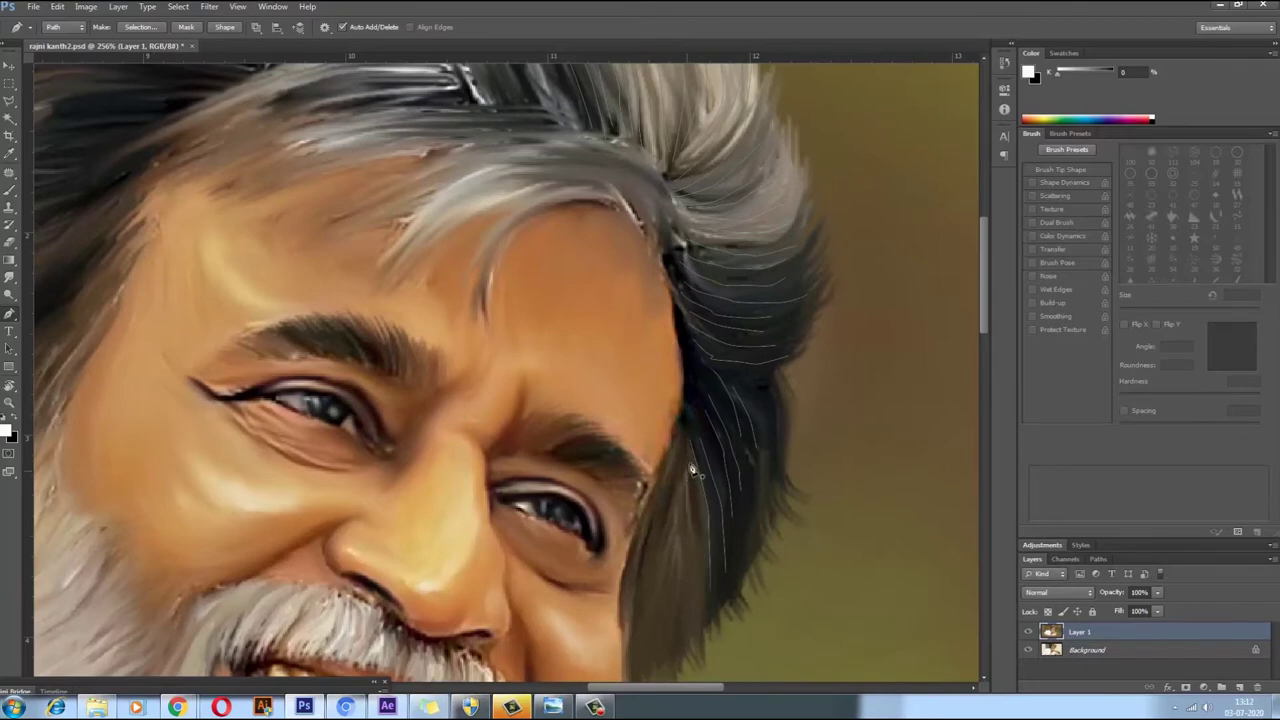
# Step: Create a new empty layer and stroke the hair-strand paths with the brush
pyautogui.scroll(-2, 693, 607)
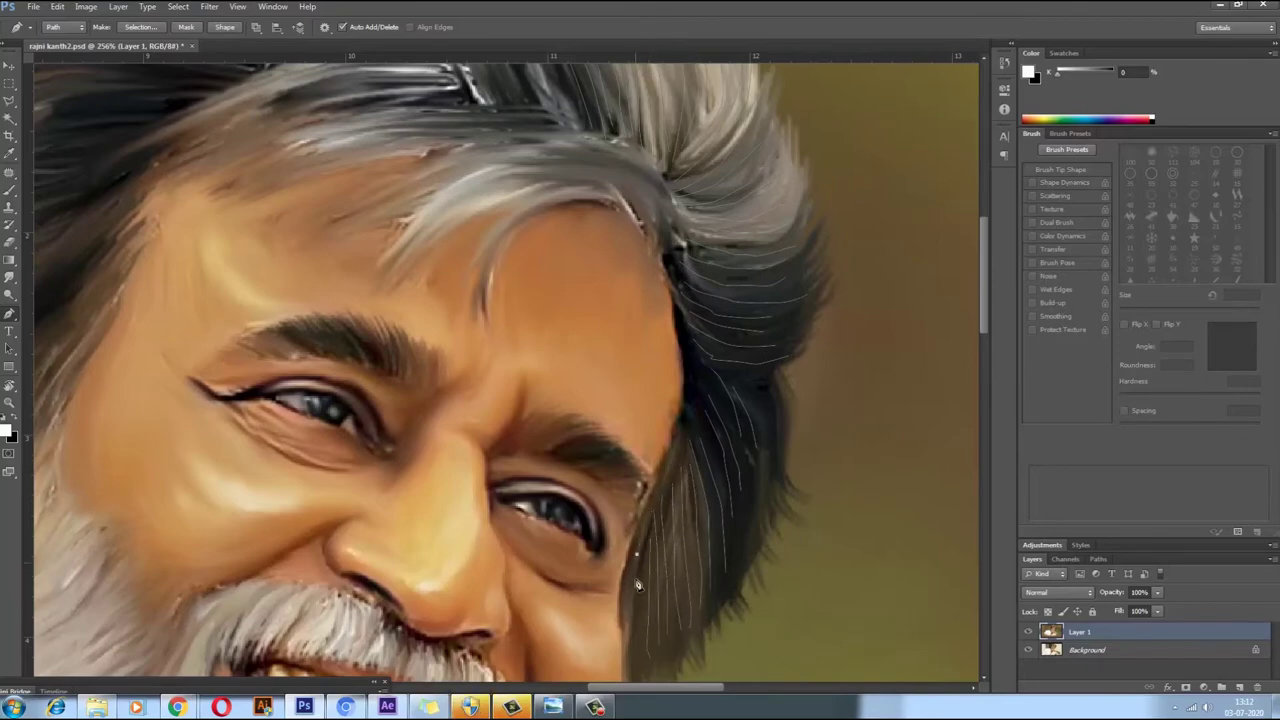
pyautogui.scroll(-3, 549, 405)
pyautogui.scroll(3, 549, 405)
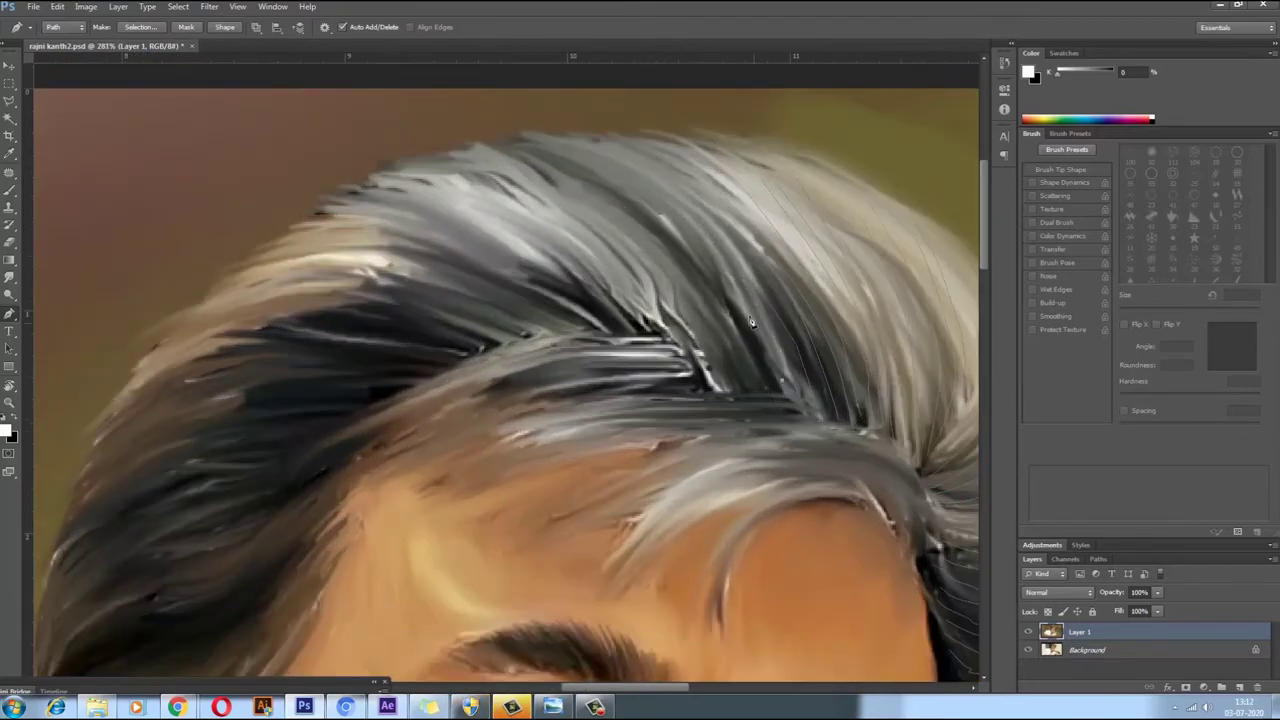
pyautogui.scroll(-3, 577, 221)
pyautogui.scroll(3, 522, 249)
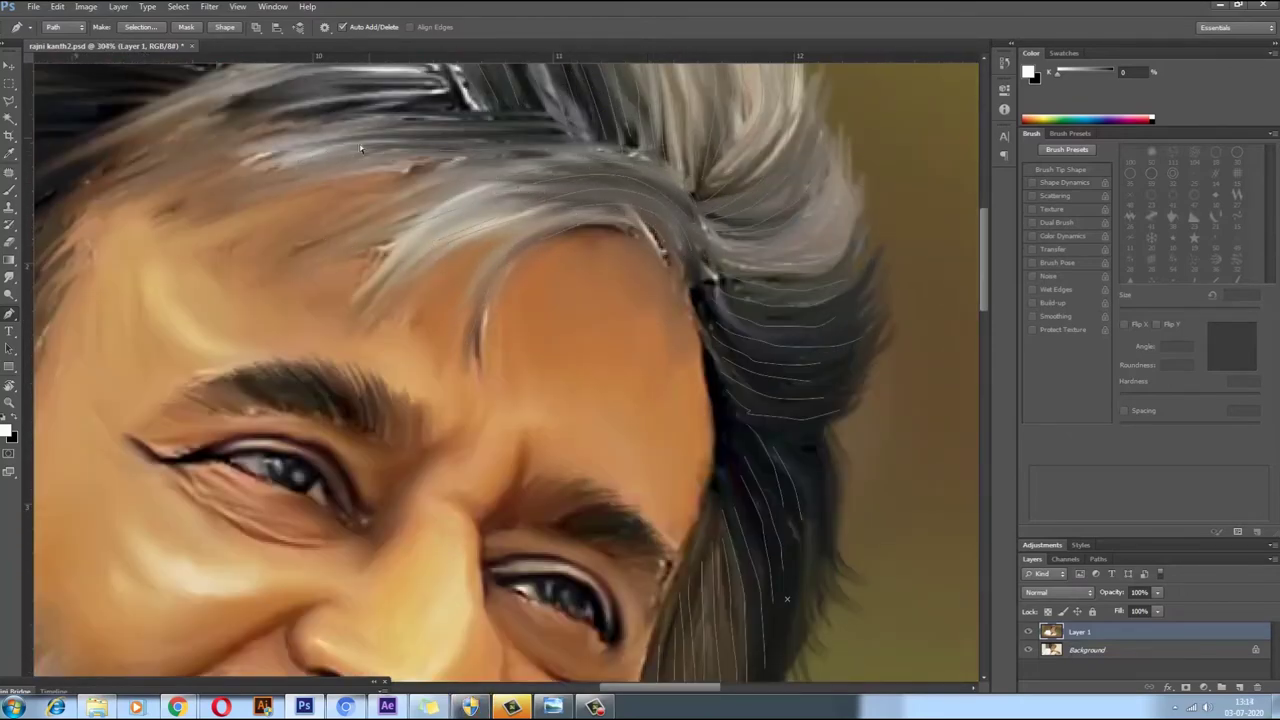
pyautogui.scroll(-3, 537, 200)
pyautogui.scroll(-2, 720, 543)
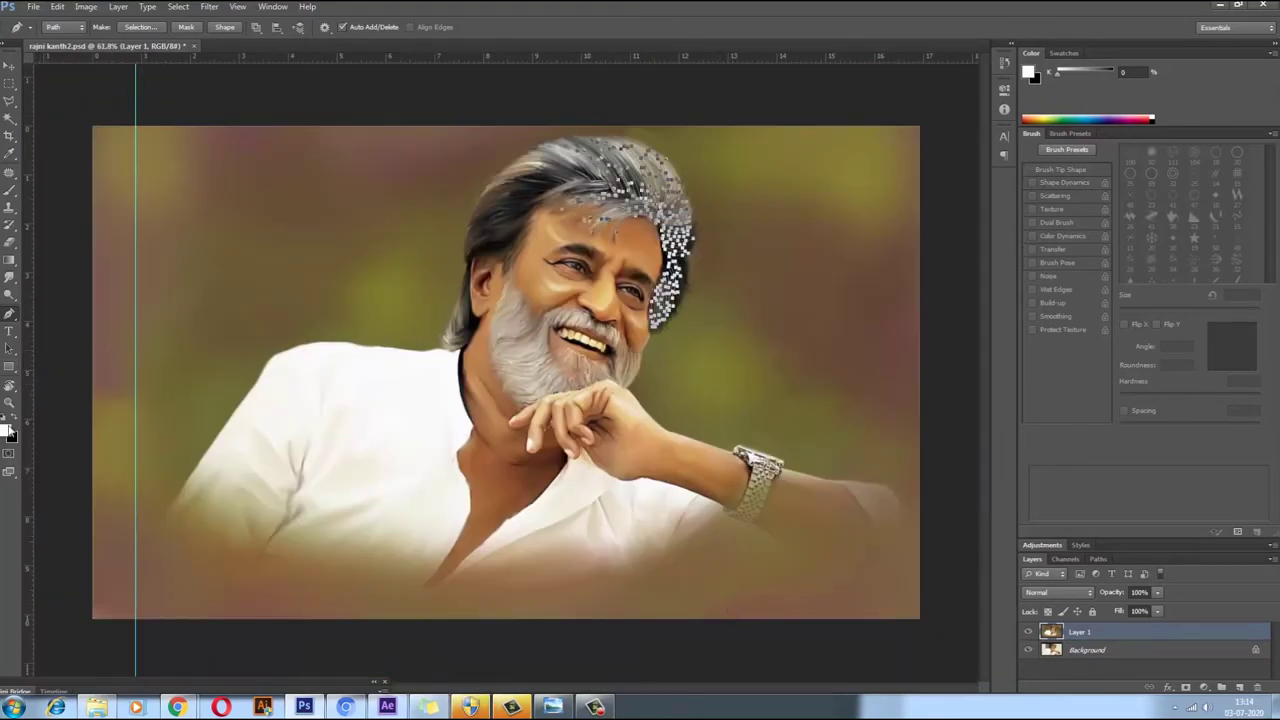
pyautogui.press('b')
pyautogui.press('p')
pyautogui.hotkey('ctrl', 'shift', 'alt', 'n')
pyautogui.rightClick(633, 348)
pyautogui.click(660, 436)
# Step: Duplicate the stroked strand layer, select the strand work path, and select the top copy
pyautogui.hotkey('ctrl', 'j')
pyautogui.scroll(2, 500, 370)
pyautogui.hotkey('ctrl', 'j')
pyautogui.hotkey('ctrl', 'z')
pyautogui.scroll(5, 810, 300)
pyautogui.click(1098, 559)
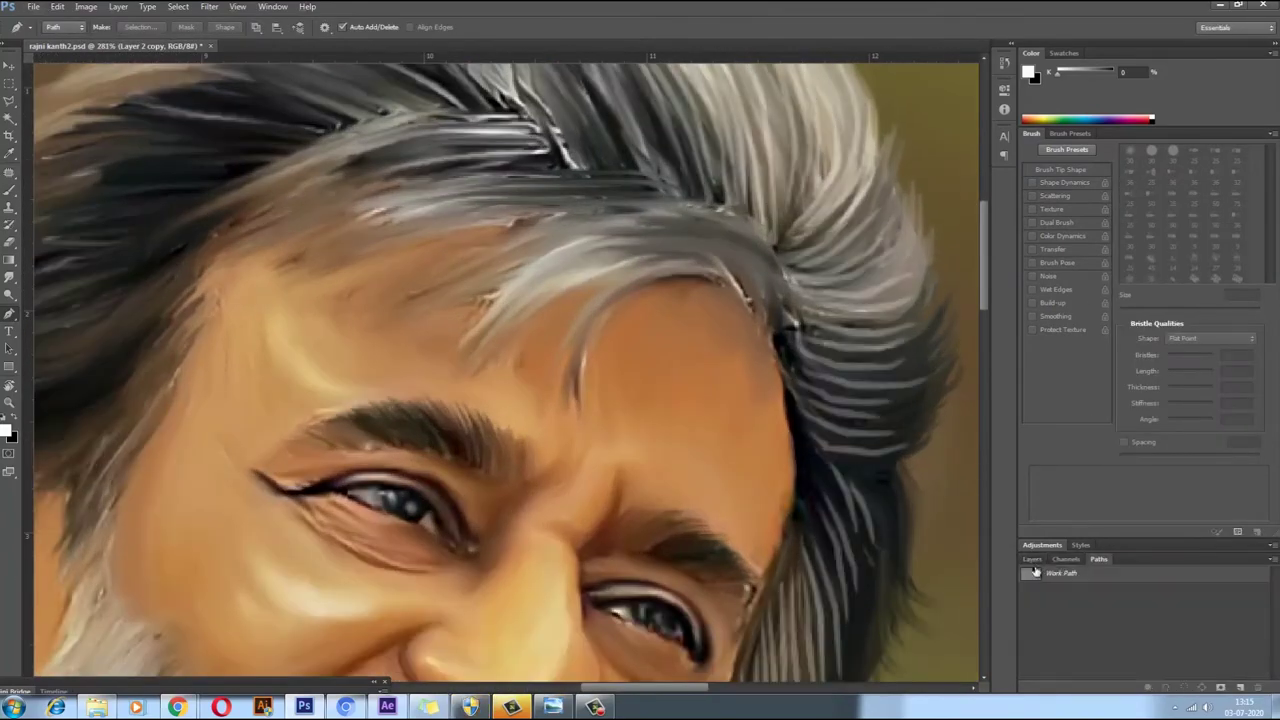
pyautogui.click(1062, 573)
pyautogui.click(1032, 559)
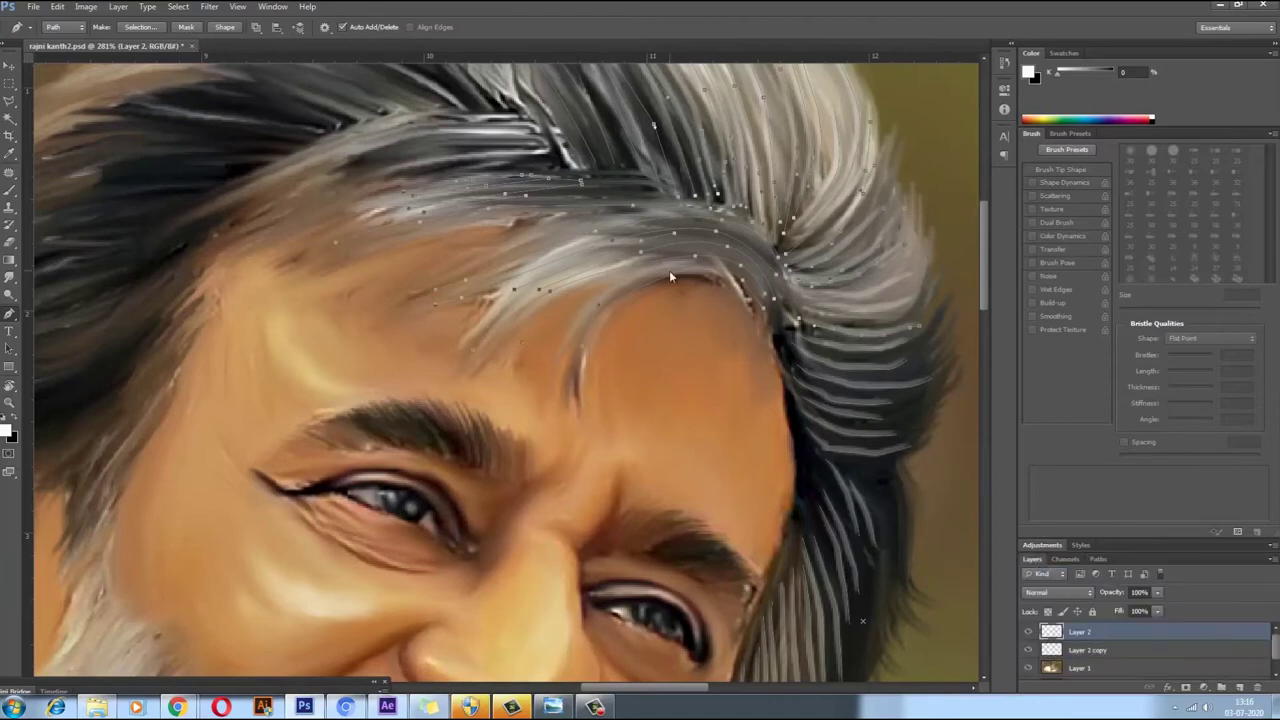
pyautogui.click(1090, 632)
# Step: Add a new layer for more strands and reshape a strand curve in Path 1
pyautogui.scroll(-4, 950, 580)
pyautogui.scroll(-2, 600, 400)
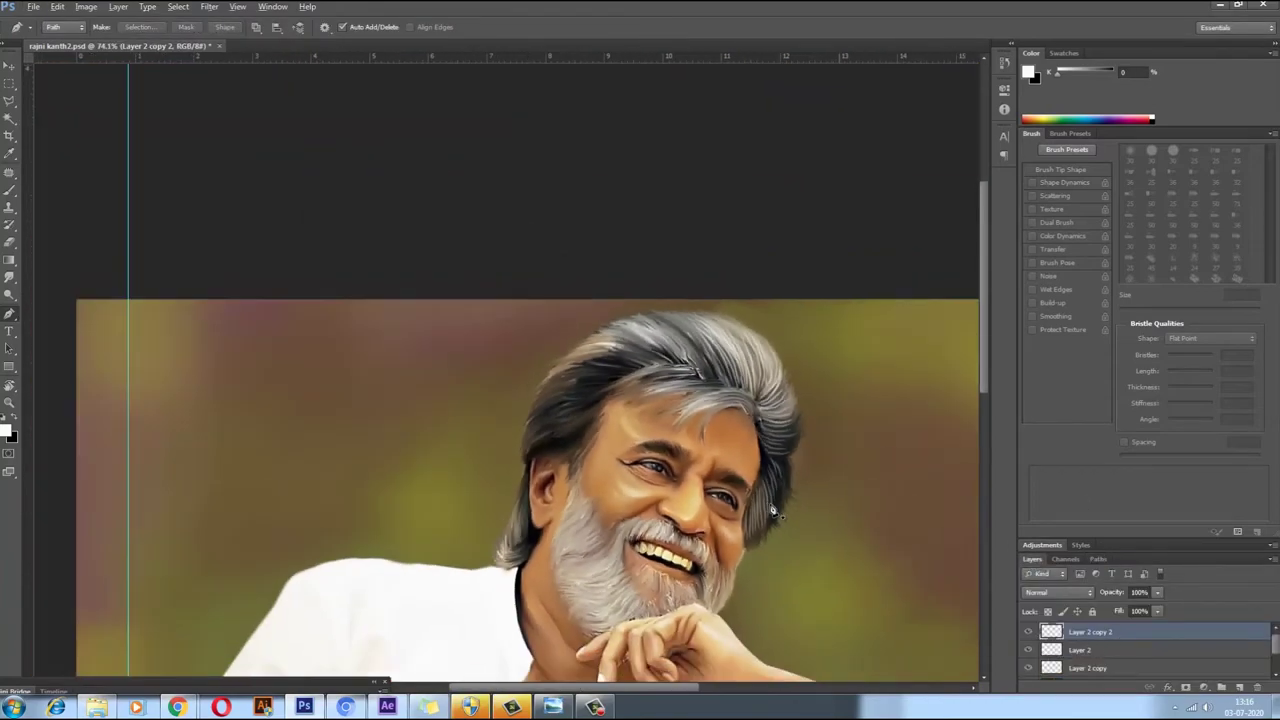
pyautogui.scroll(3, 600, 400)
pyautogui.click(1238, 688)
pyautogui.click(1098, 559)
pyautogui.scroll(2, 258, 280)
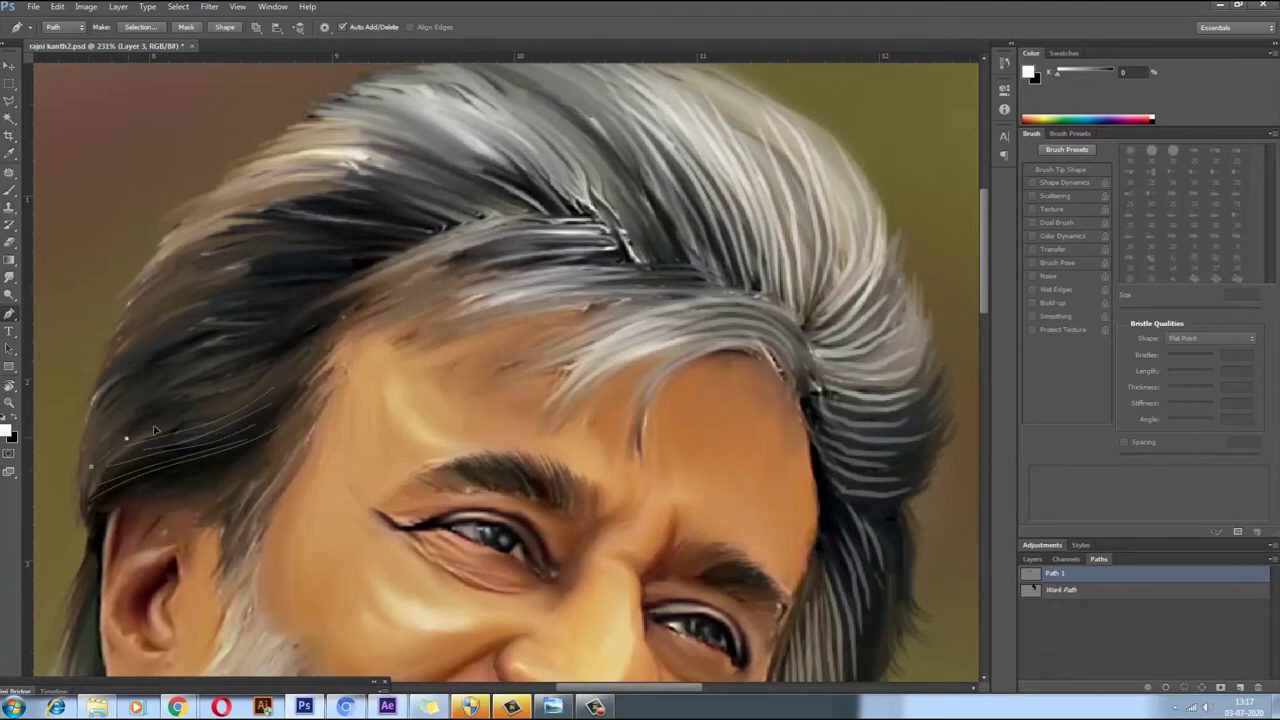
pyautogui.scroll(-4, 190, 405)
pyautogui.scroll(-1, 566, 230)
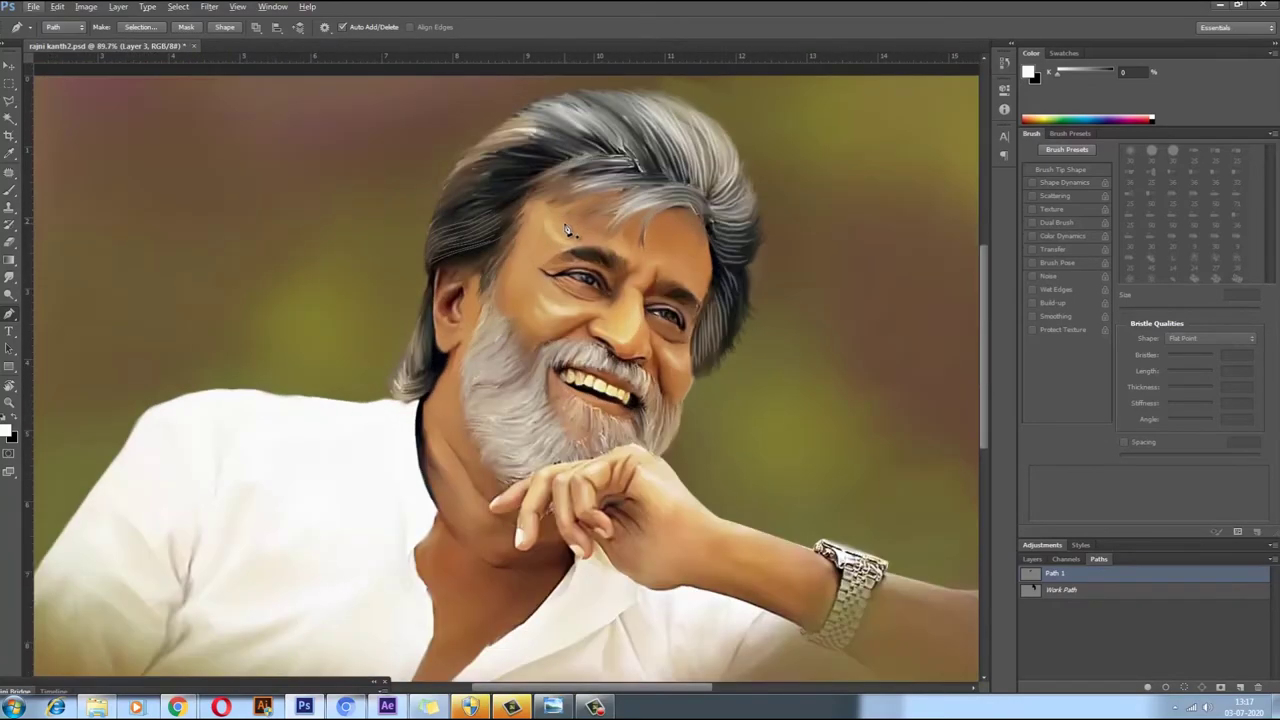
pyautogui.scroll(1, 566, 230)
pyautogui.scroll(3, 457, 300)
pyautogui.moveTo(509, 256); pyautogui.dragTo(533, 226)
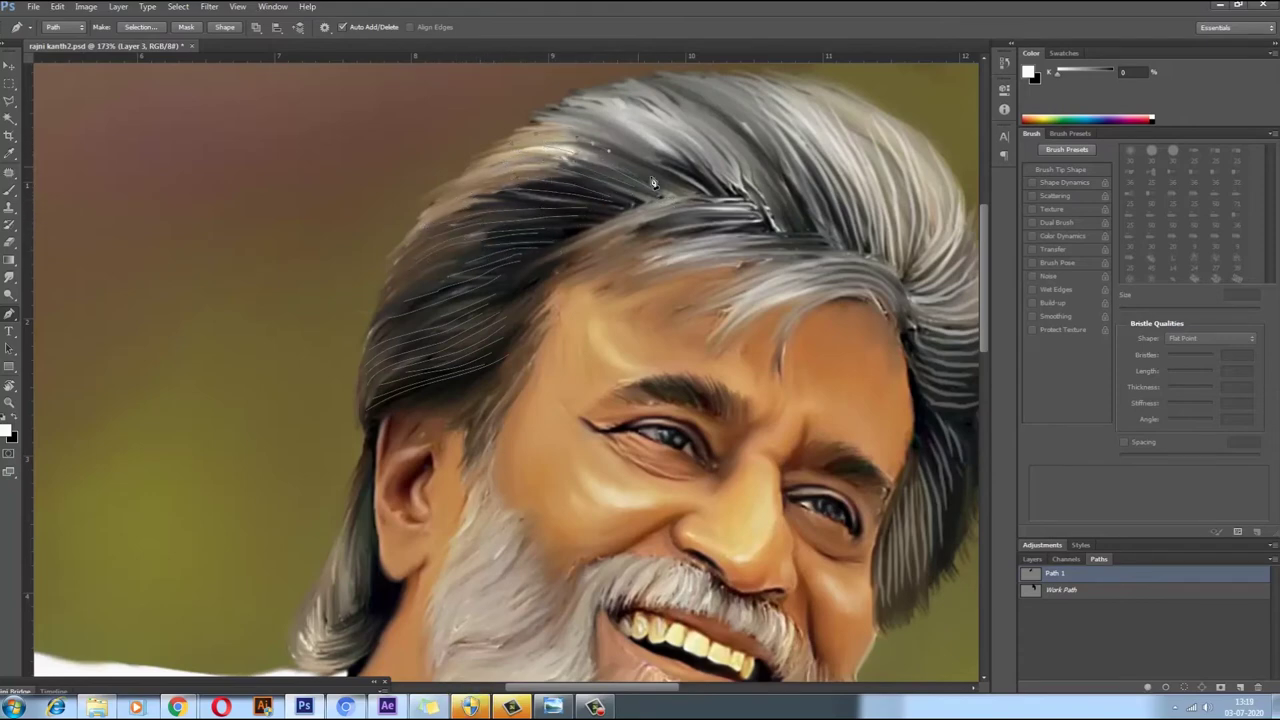
pyautogui.scroll(-3, 575, 128)
pyautogui.scroll(4, 335, 122)
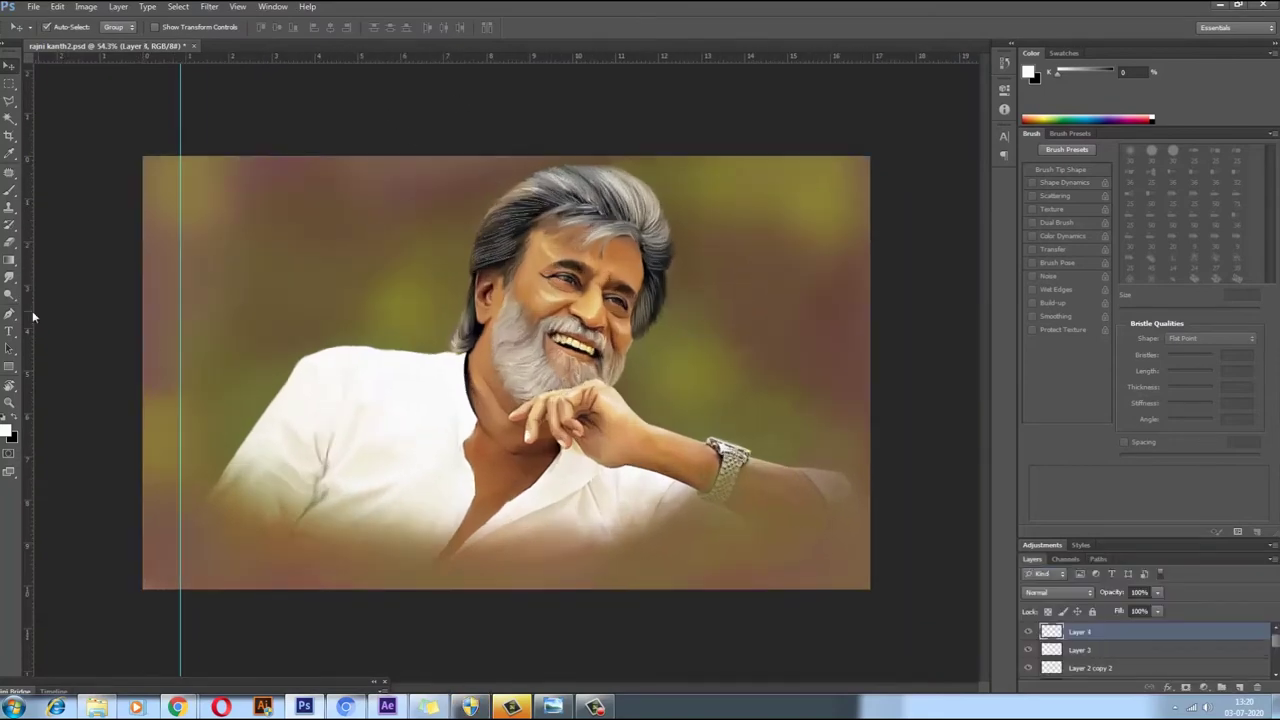
pyautogui.click(10, 315)
# Step: Duplicate Layer 4 and add a strand path along the hair behind the ear
pyautogui.hotkey('ctrl', 'j')
pyautogui.hotkey('ctrl', 'j')
pyautogui.hotkey('ctrl', 'j')
pyautogui.scroll(1, 794, 386)
pyautogui.scroll(-2, 755, 505)
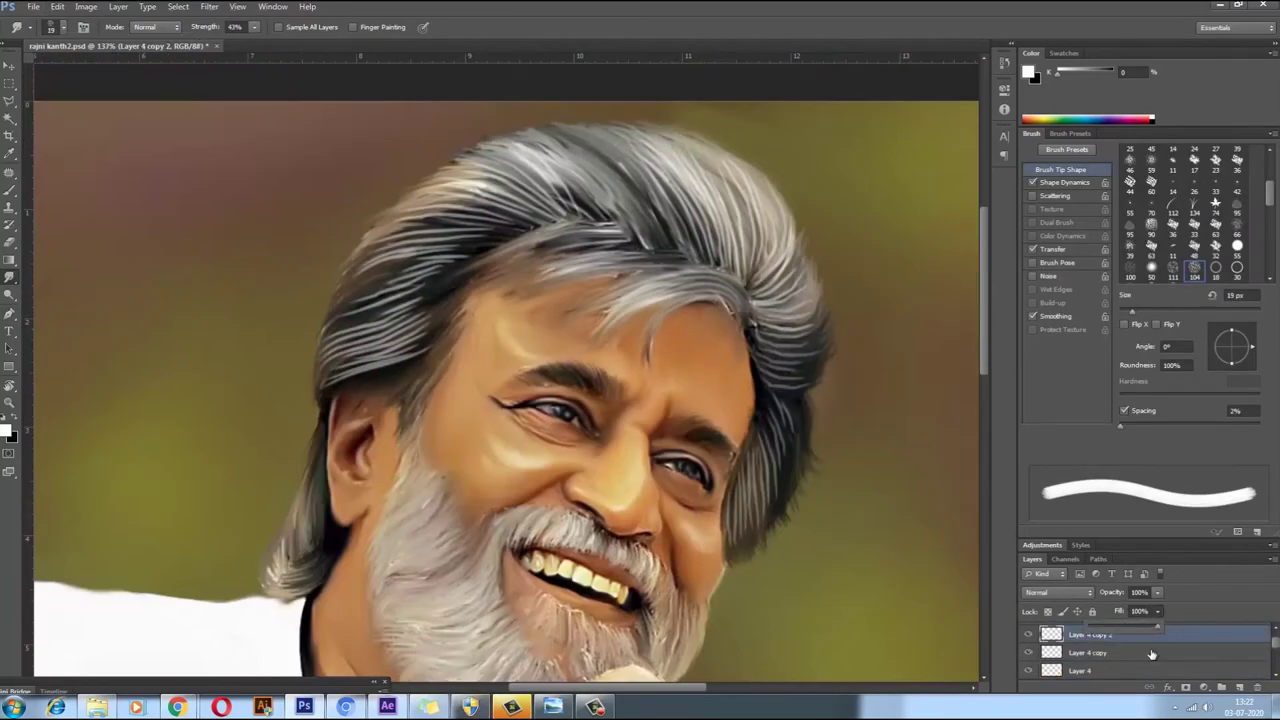
pyautogui.rightClick(1102, 650)
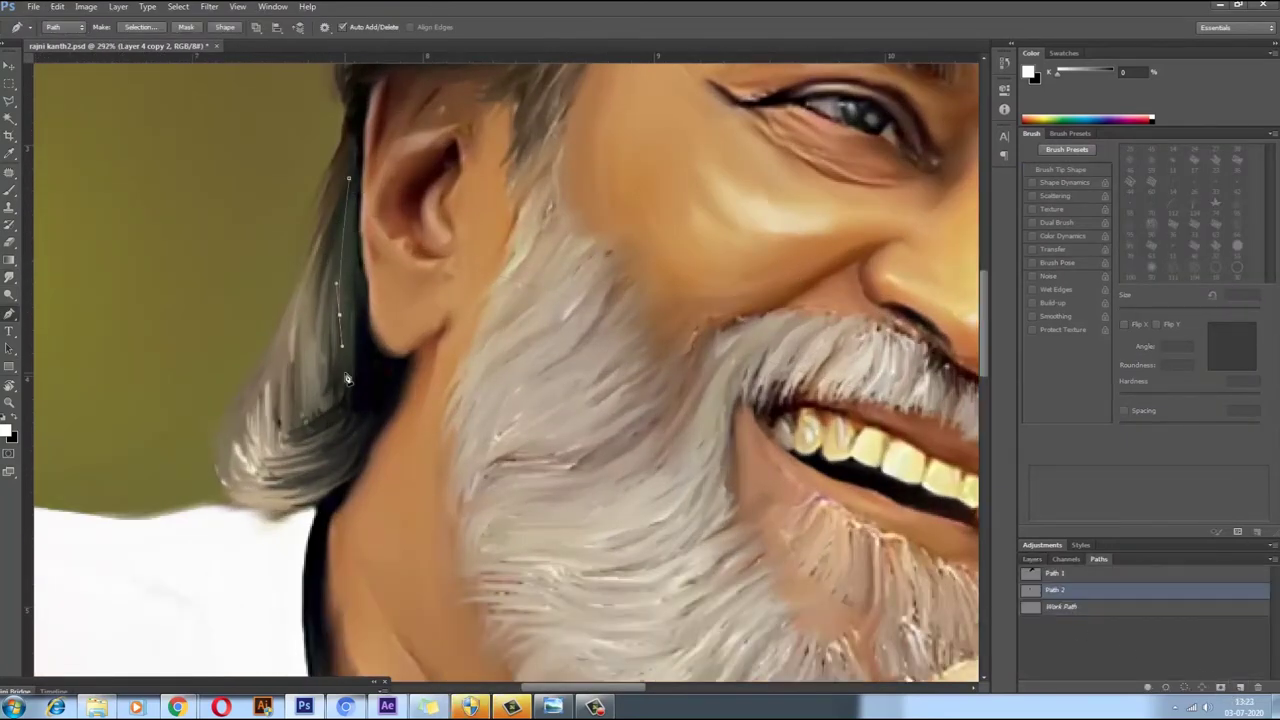
pyautogui.click(360, 426)
pyautogui.scroll(-10, 628, 377)
pyautogui.scroll(2, 881, 490)
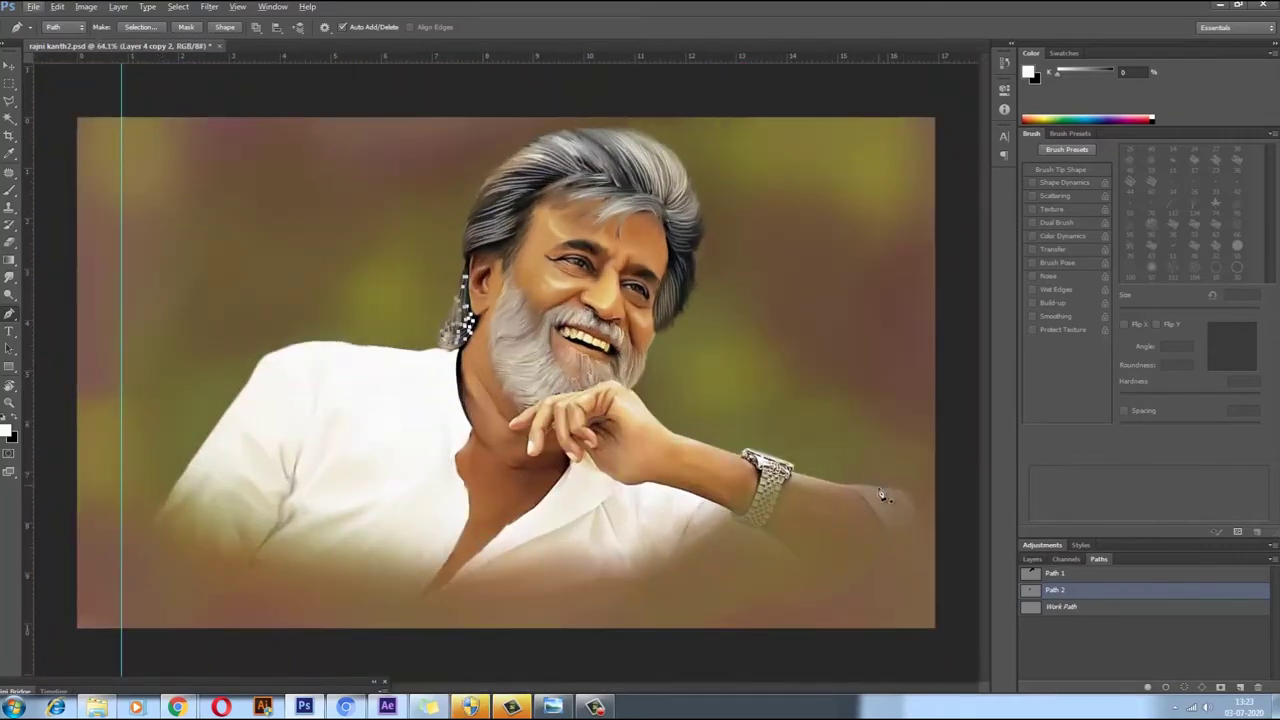
pyautogui.click(1047, 611)
# Step: Zoom in on the face and start a new strand path on the beard
pyautogui.rightClick(458, 320)
pyautogui.press('Escape')
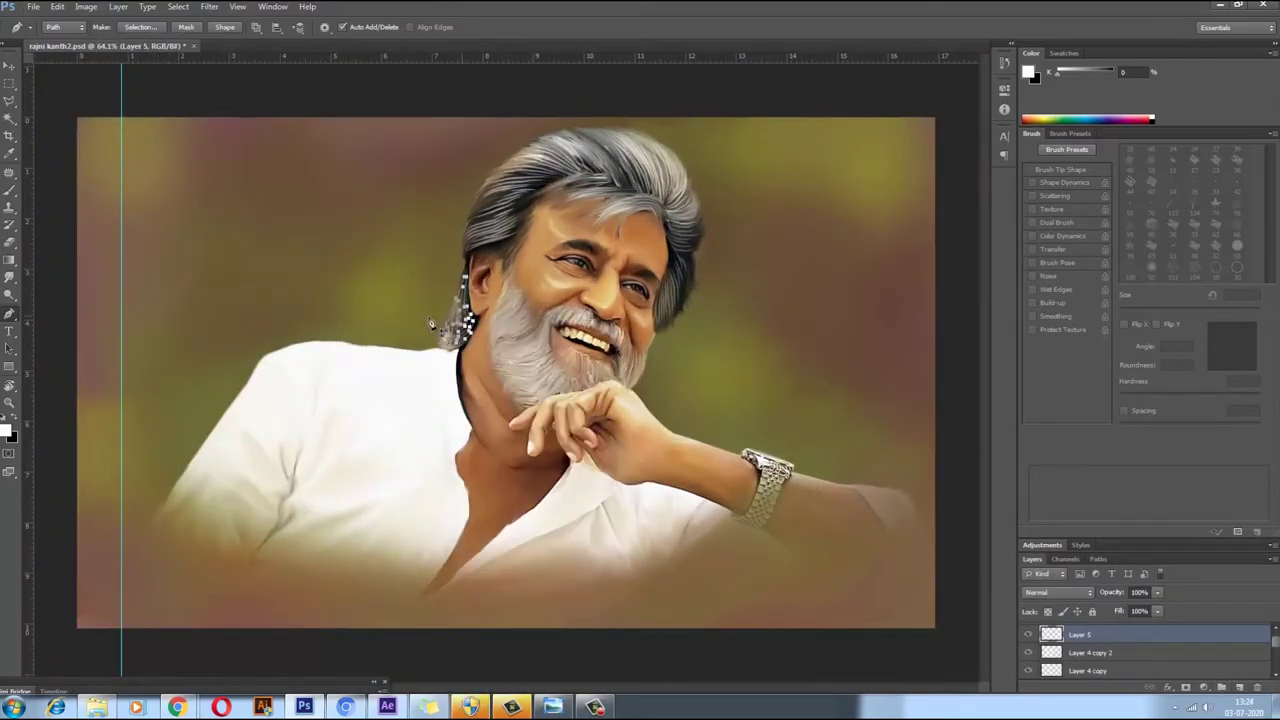
pyautogui.press('v')
pyautogui.scroll(4, 479, 387)
pyautogui.scroll(4, 479, 387)
pyautogui.press('p')
pyautogui.click(287, 457)
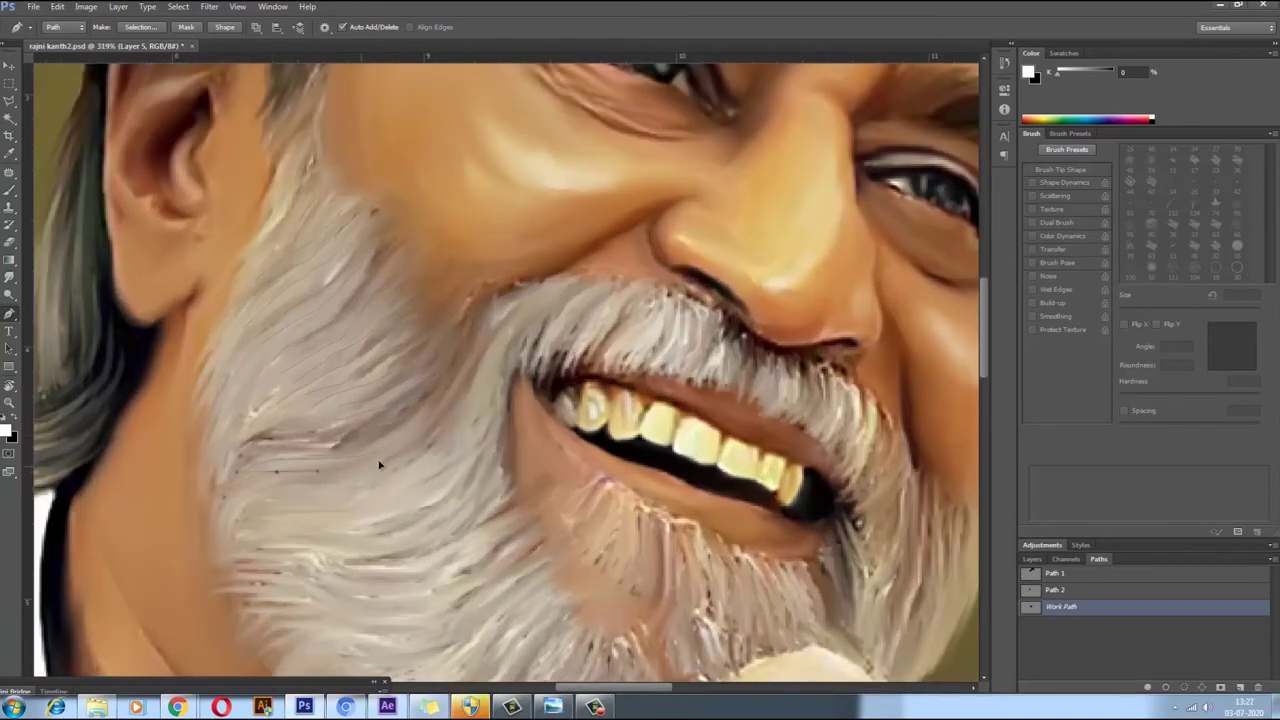
# Step: Add curved Pen path anchors for beard strands, then pan to the beard's other side
pyautogui.click(231, 529)
pyautogui.moveTo(379, 535); pyautogui.dragTo(420, 540)
pyautogui.scroll(-5, 345, 641)
pyautogui.scroll(4, 395, 441)
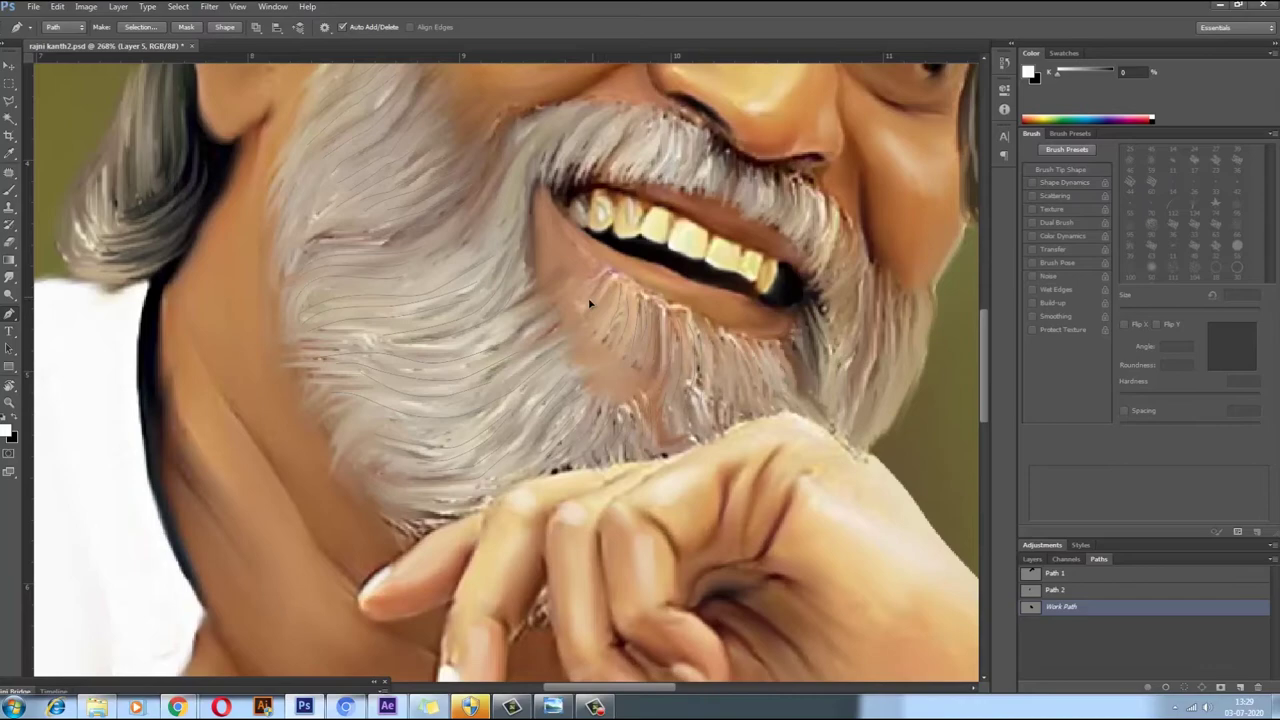
pyautogui.scroll(-3, 590, 303)
pyautogui.scroll(-2, 677, 351)
pyautogui.scroll(3, 677, 351)
pyautogui.scroll(2, 343, 221)
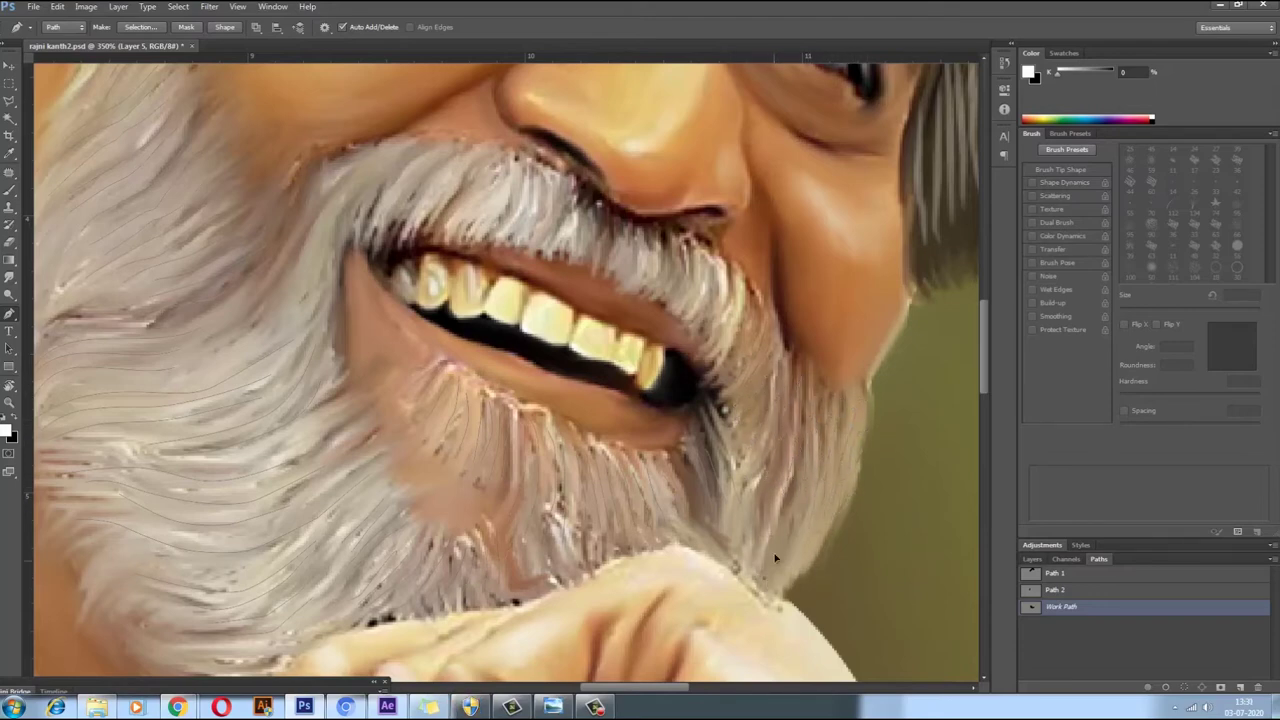
pyautogui.scroll(-5, 805, 556)
pyautogui.scroll(-3, 600, 400)
pyautogui.scroll(10, 407, 299)
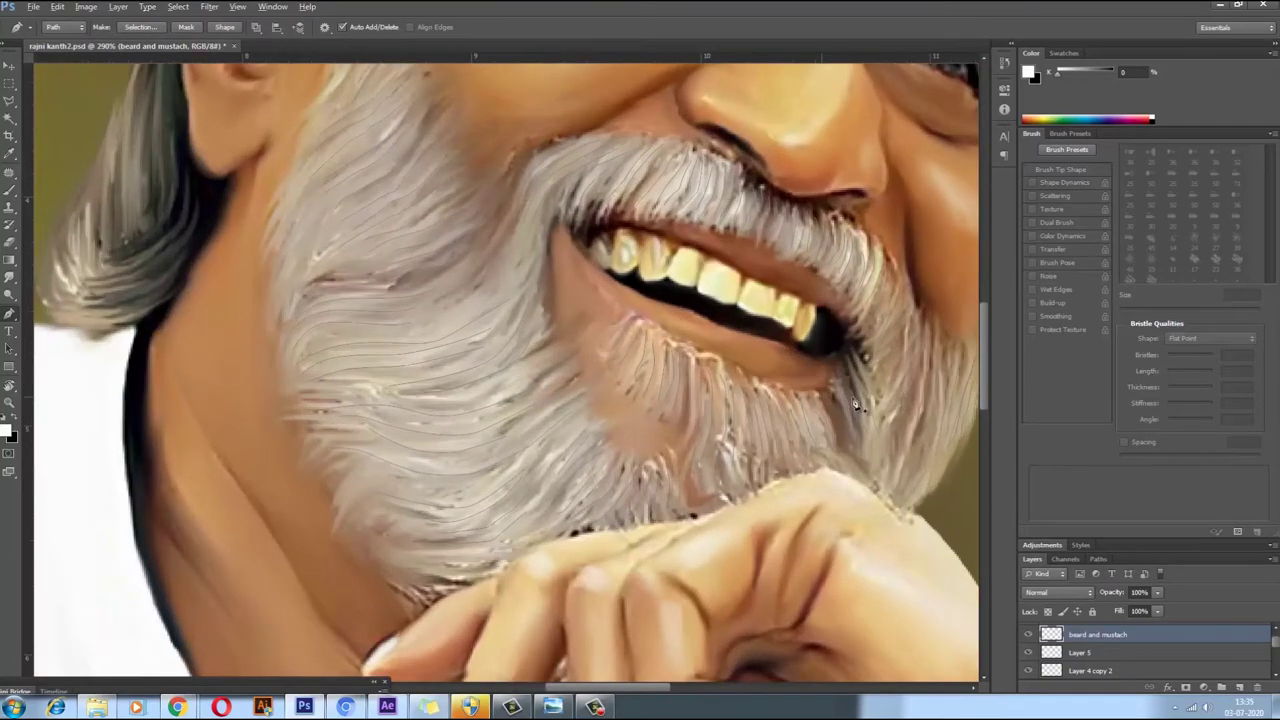
pyautogui.moveTo(855, 403); pyautogui.dragTo(783, 463)
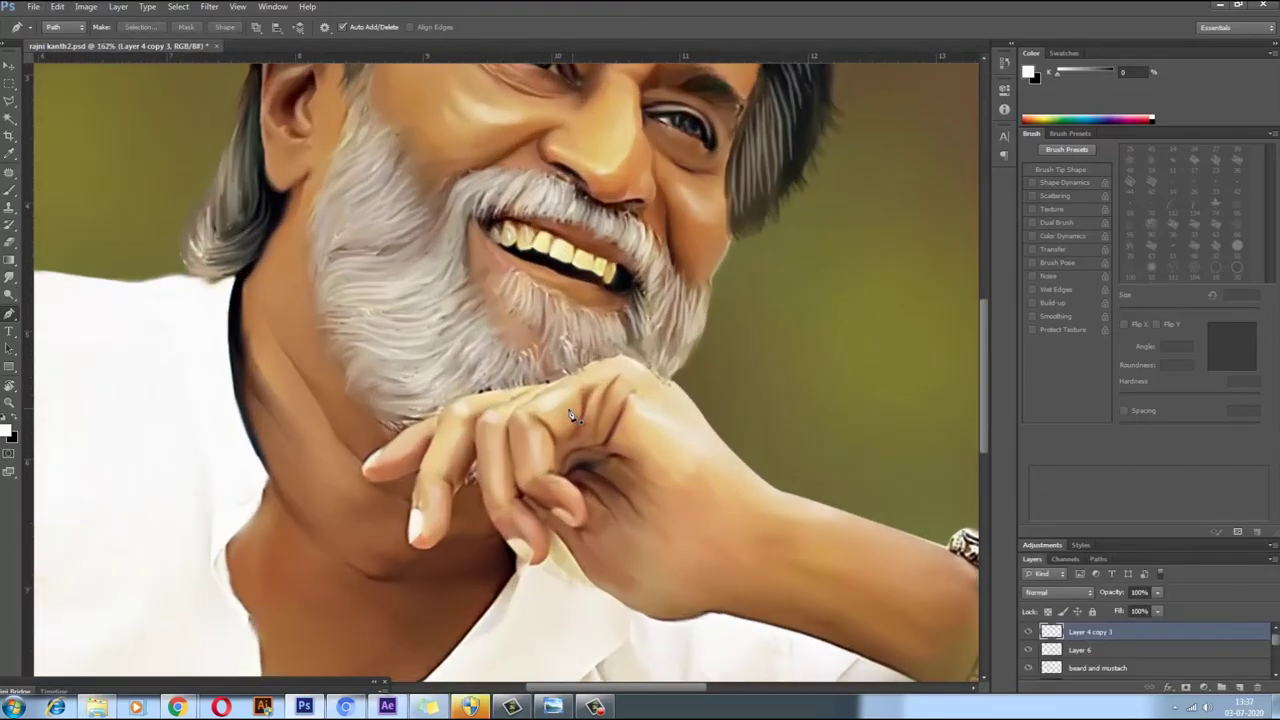
# Step: Enlarge the brush slightly and apply Smart Sharpen with Amount 43%
pyautogui.press(']')
pyautogui.press(']')
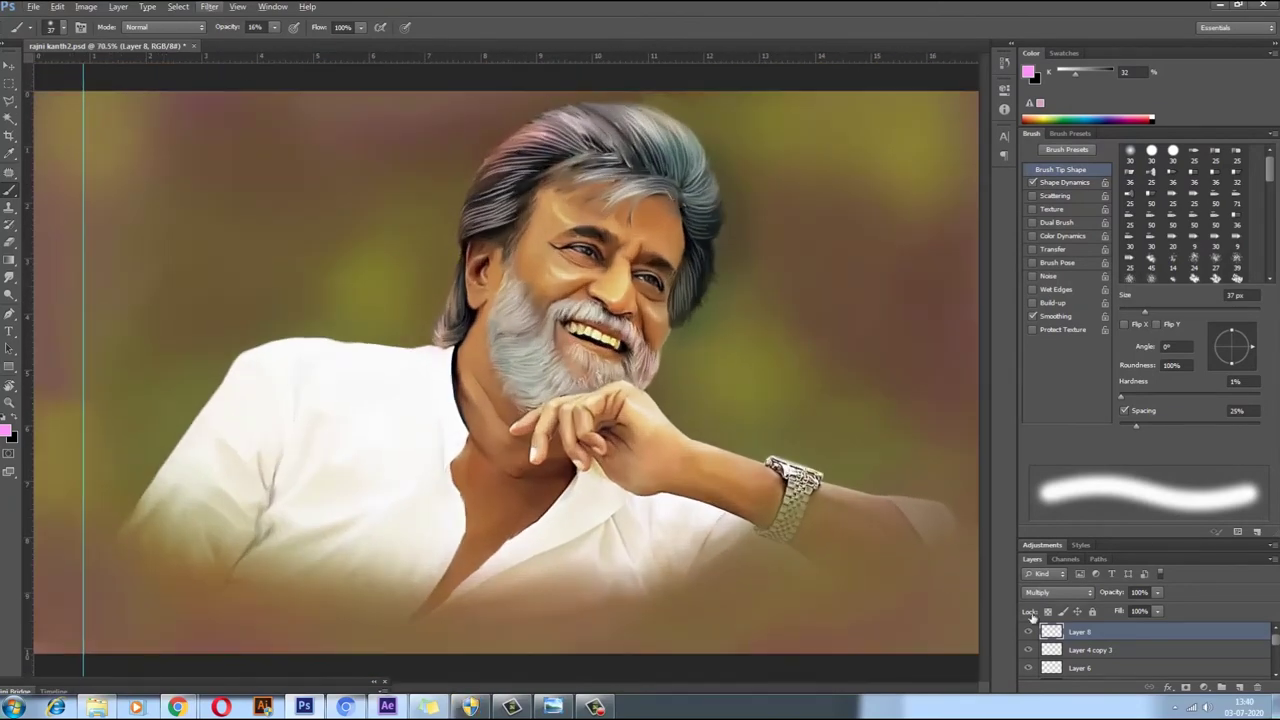
pyautogui.click(209, 6)
pyautogui.click(408, 242)
pyautogui.moveTo(1034, 286); pyautogui.dragTo(1041, 290)
pyautogui.write('backlight')
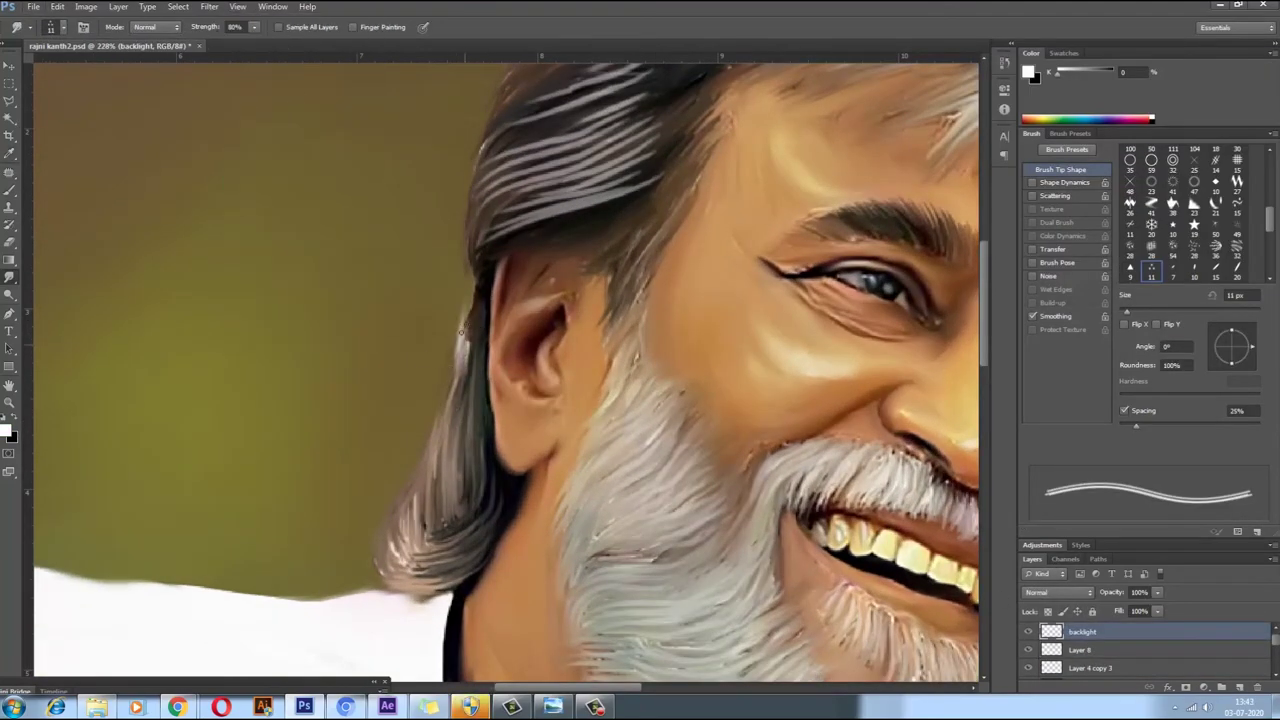
# Step: Smudge the hair strands above the ear softer at 80% strength
pyautogui.scroll(3, 441, 344)
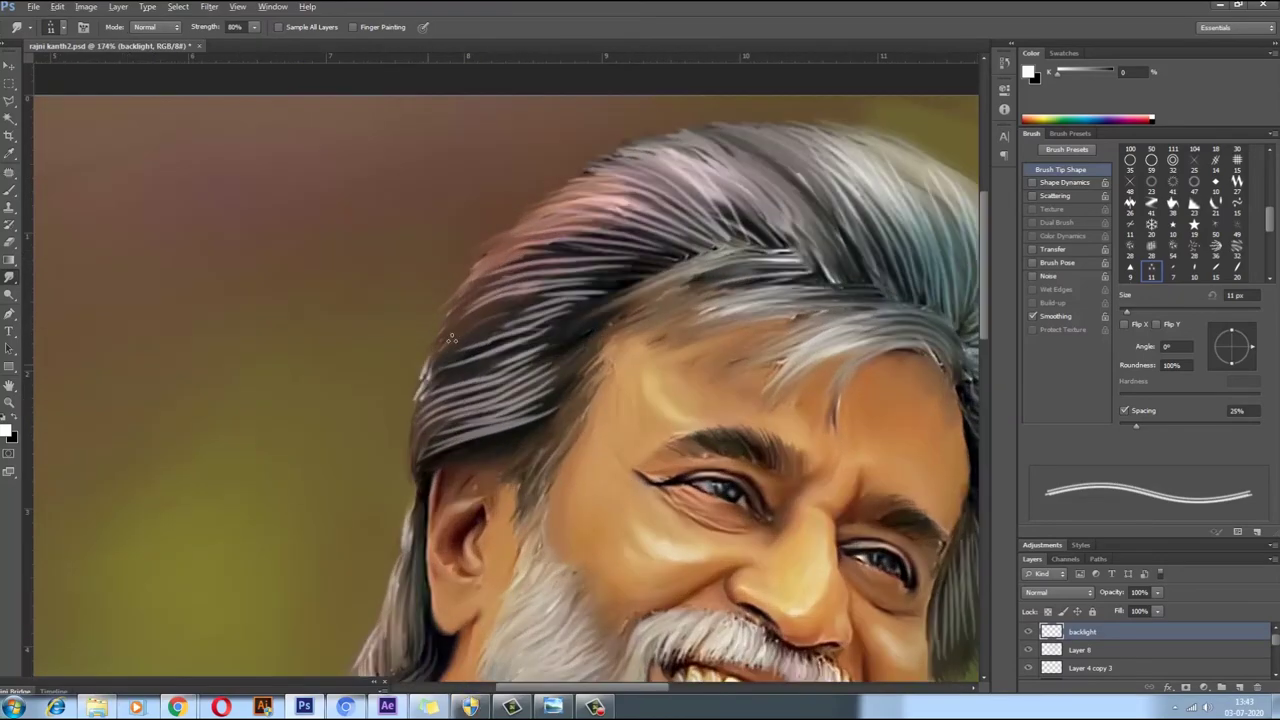
pyautogui.moveTo(460, 298)
pyautogui.mouseDown()
pyautogui.moveTo(735, 268)
pyautogui.moveTo(687, 337)
pyautogui.moveTo(662, 335)
pyautogui.mouseUp()
pyautogui.scroll(-1, 676, 322)
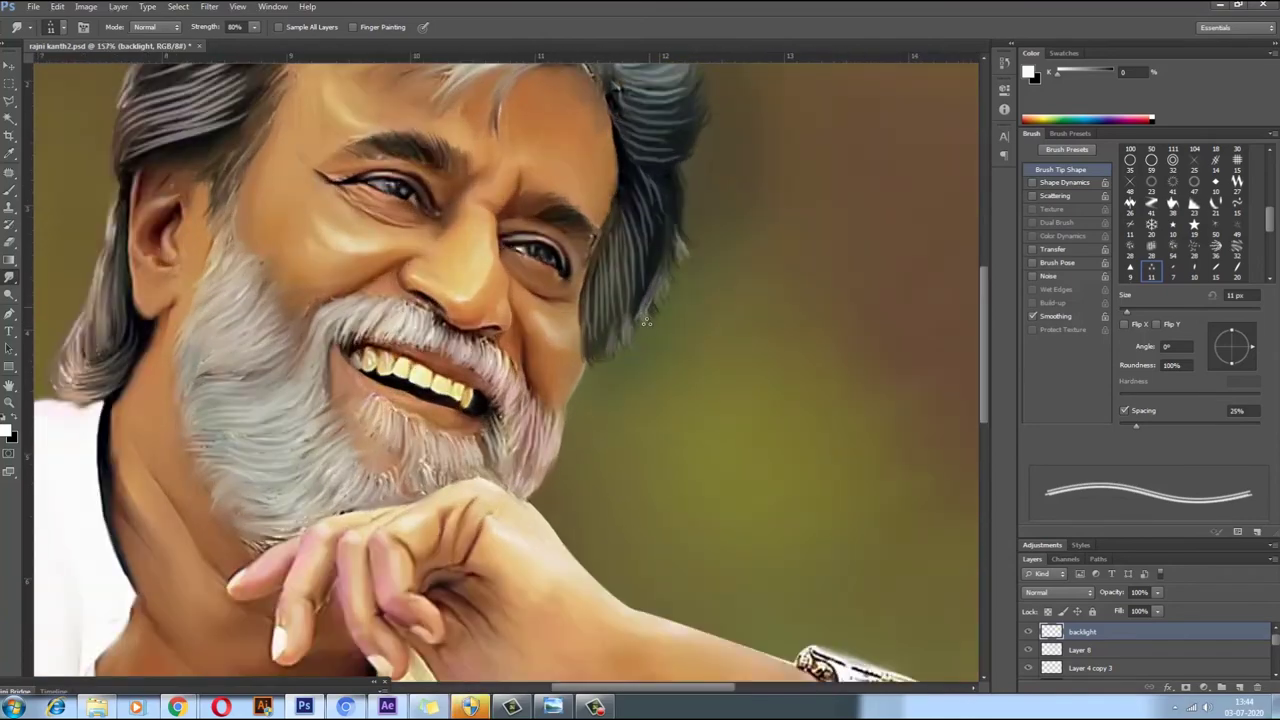
pyautogui.scroll(-4, 676, 322)
pyautogui.scroll(-1, 558, 213)
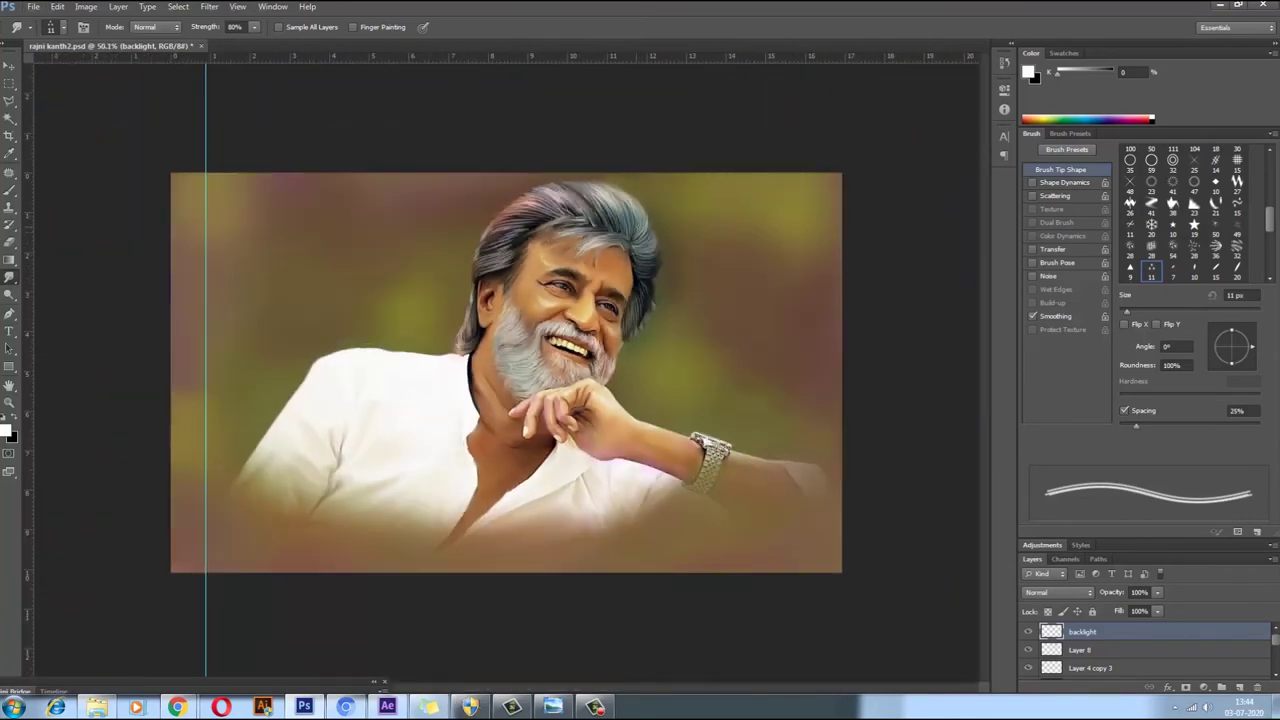
pyautogui.scroll(2, 575, 197)
pyautogui.scroll(1, 575, 197)
pyautogui.scroll(1, 408, 283)
pyautogui.moveTo(408, 283); pyautogui.dragTo(437, 218)
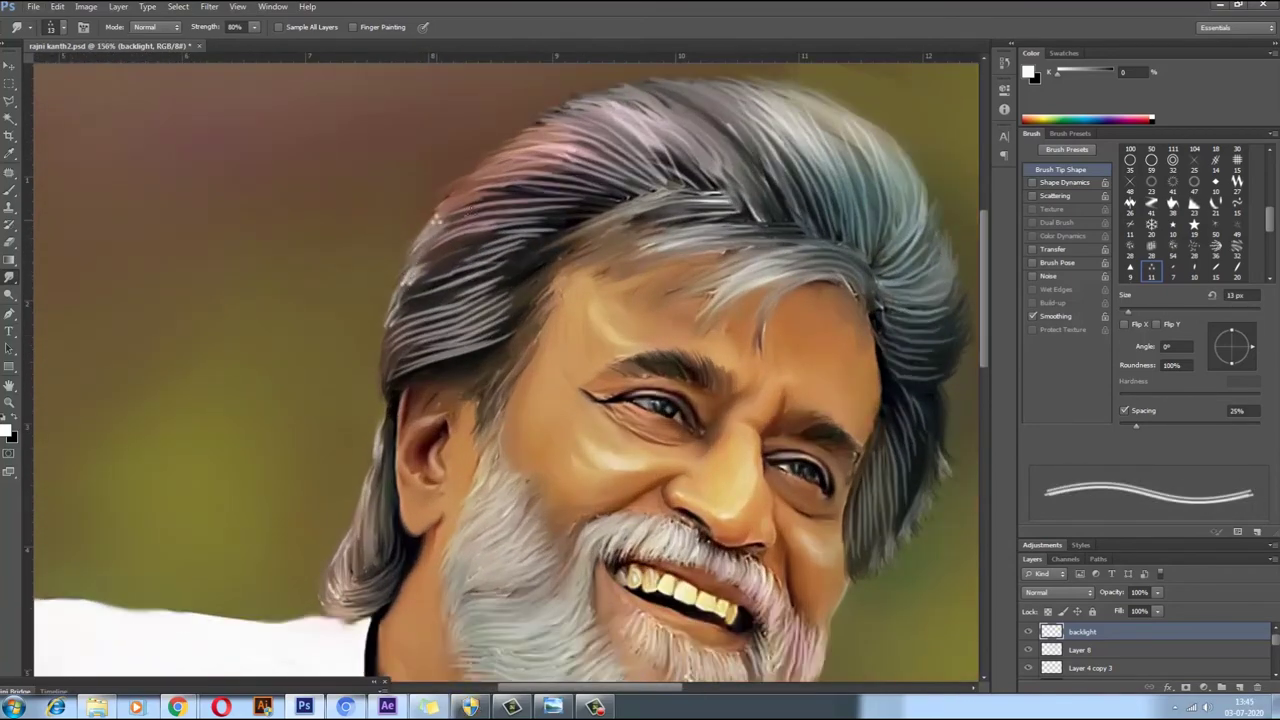
pyautogui.scroll(-3, 408, 285)
pyautogui.scroll(3, 490, 226)
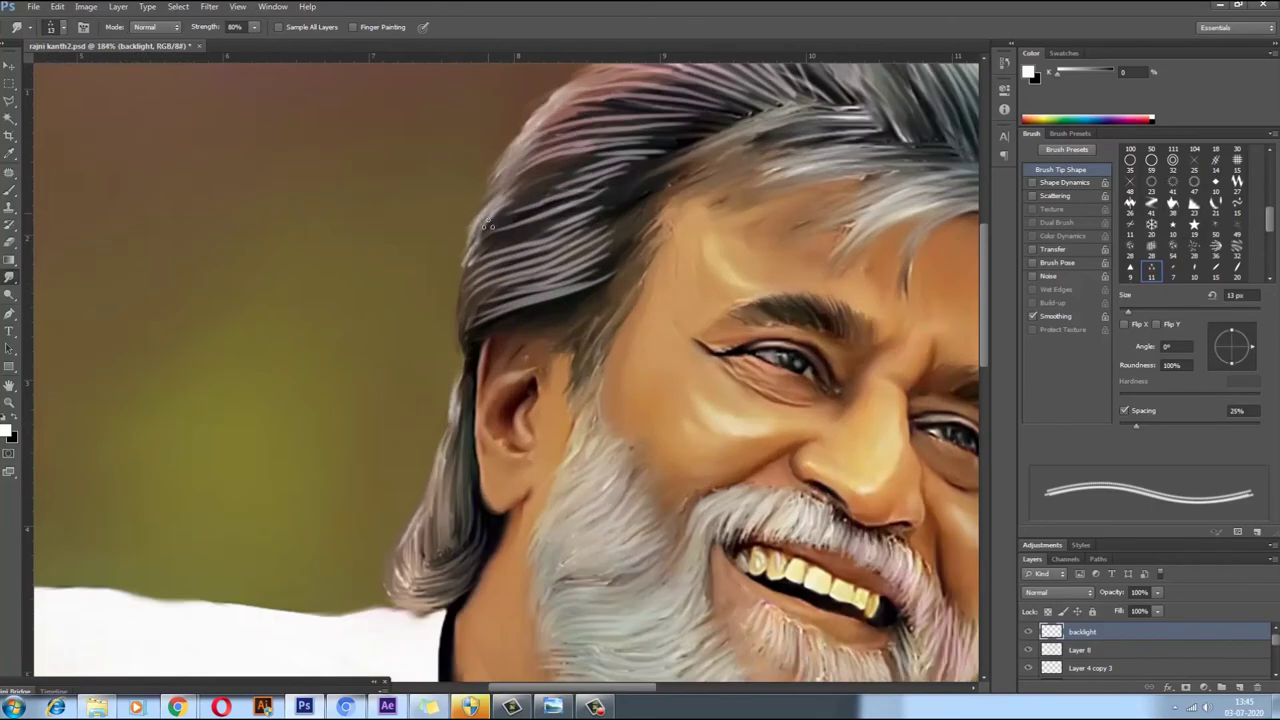
pyautogui.scroll(-3, 464, 337)
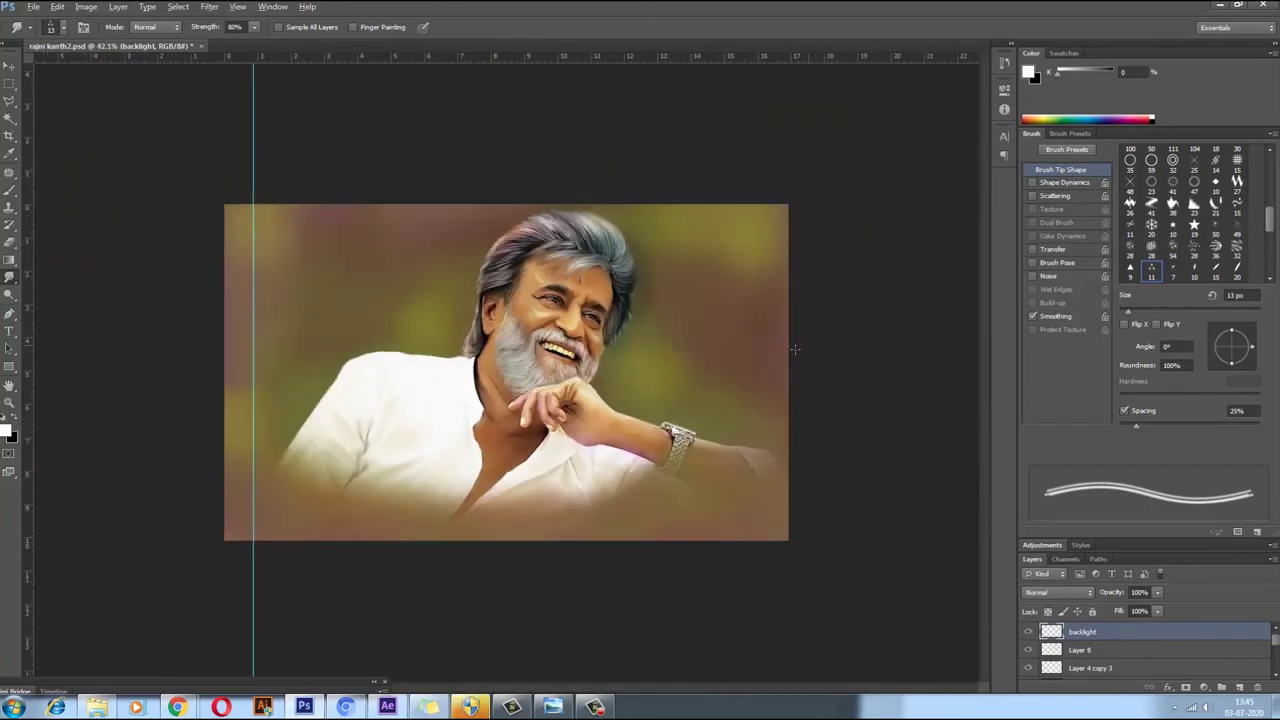
pyautogui.scroll(3, 477, 252)
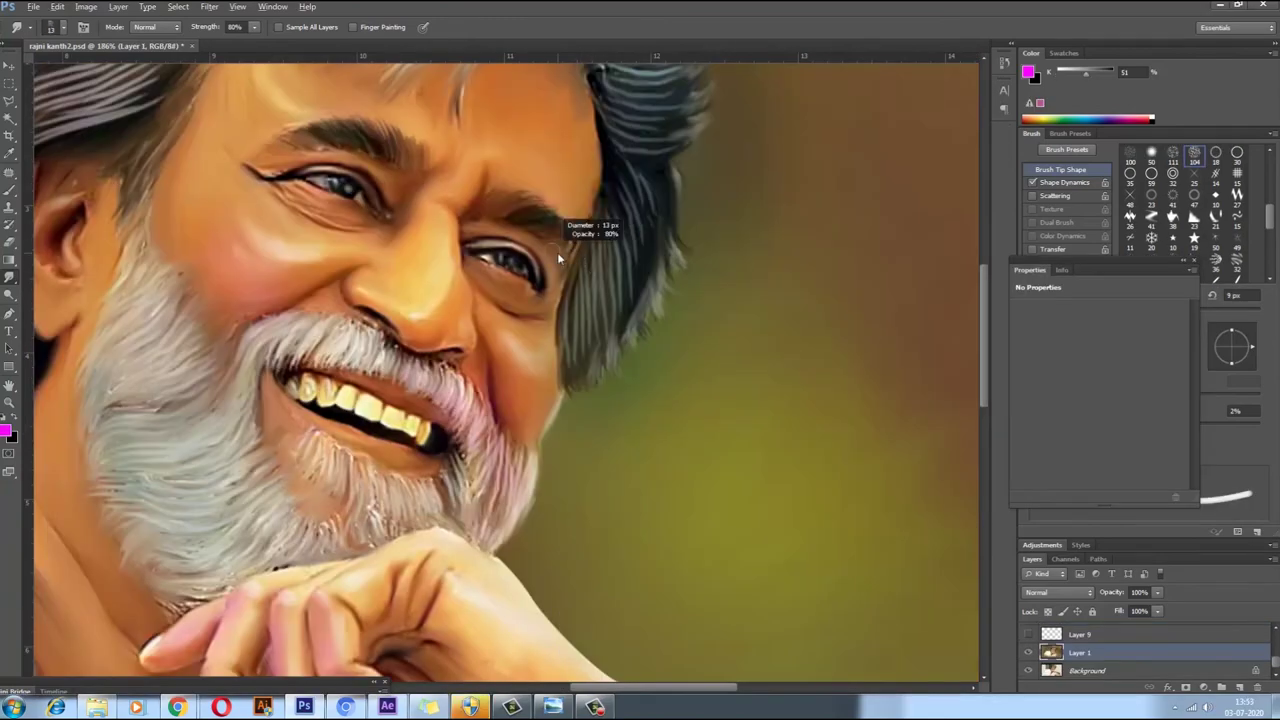
# Step: Smudge the wristwatch face smoother with two strokes
pyautogui.scroll(-3, 684, 408)
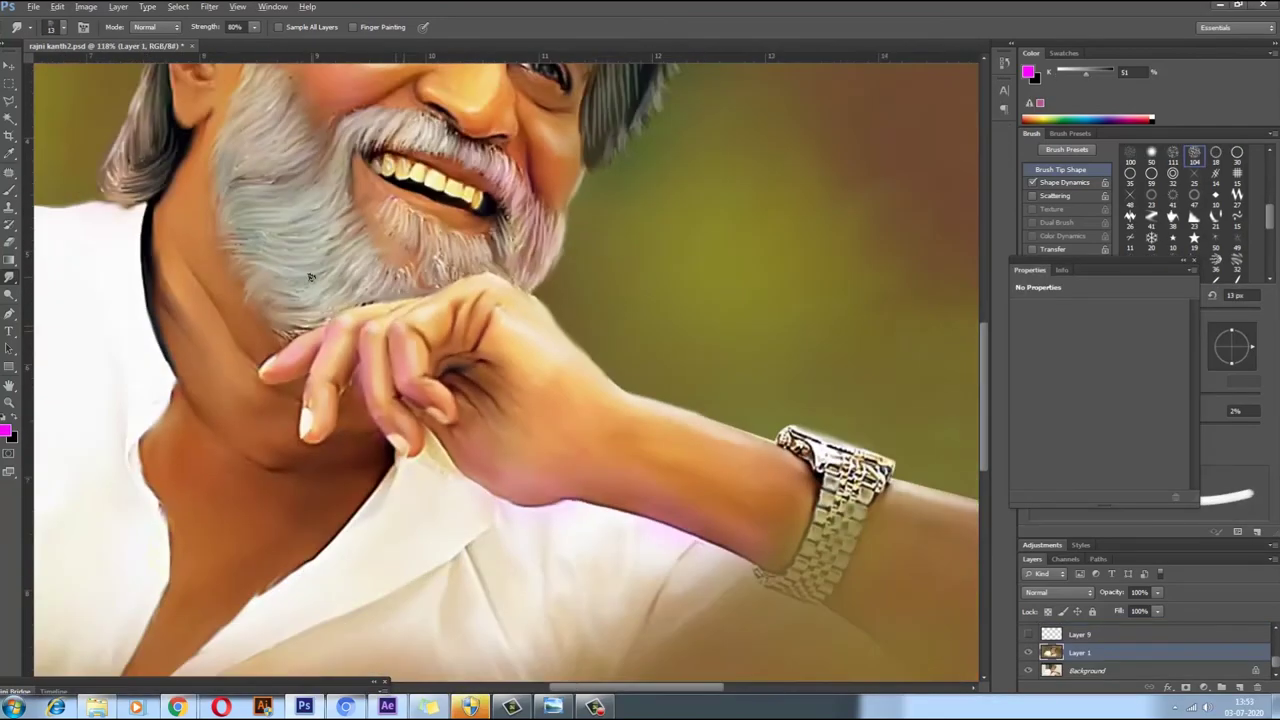
pyautogui.scroll(4, 163, 366)
pyautogui.scroll(-2, 534, 337)
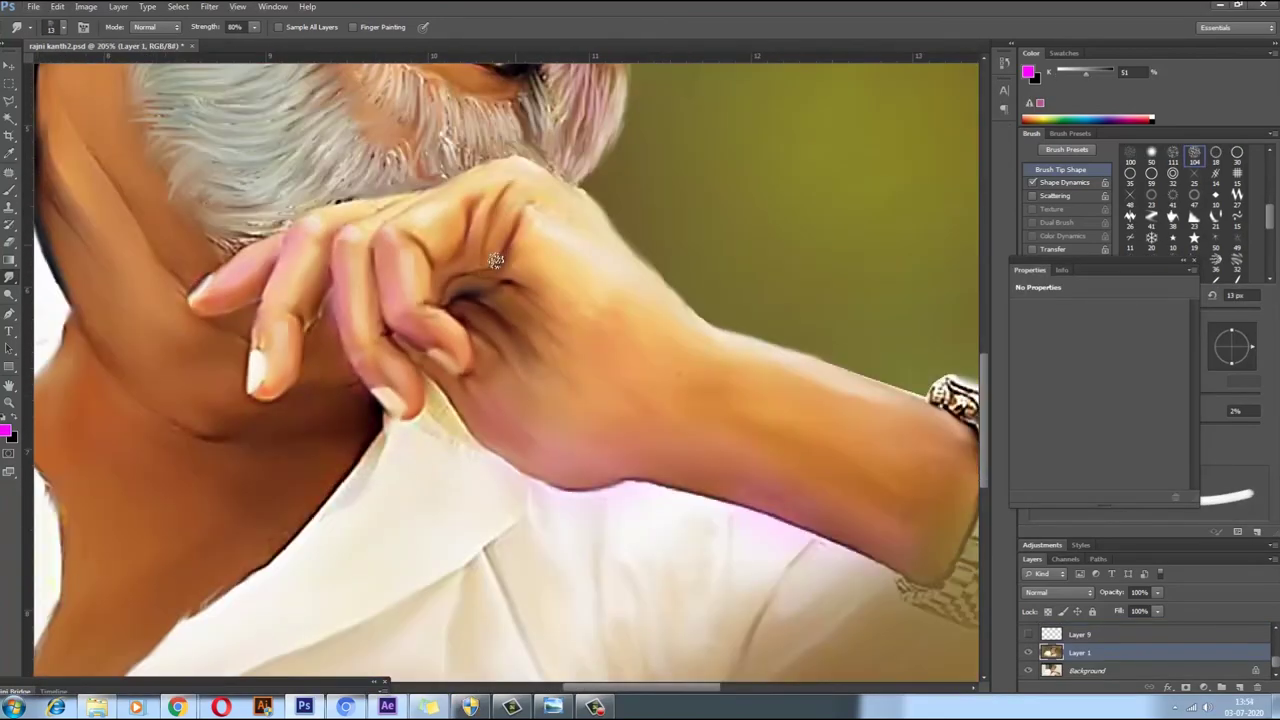
pyautogui.scroll(-2, 534, 337)
pyautogui.scroll(3, 600, 340)
pyautogui.moveTo(692, 366); pyautogui.dragTo(664, 415)
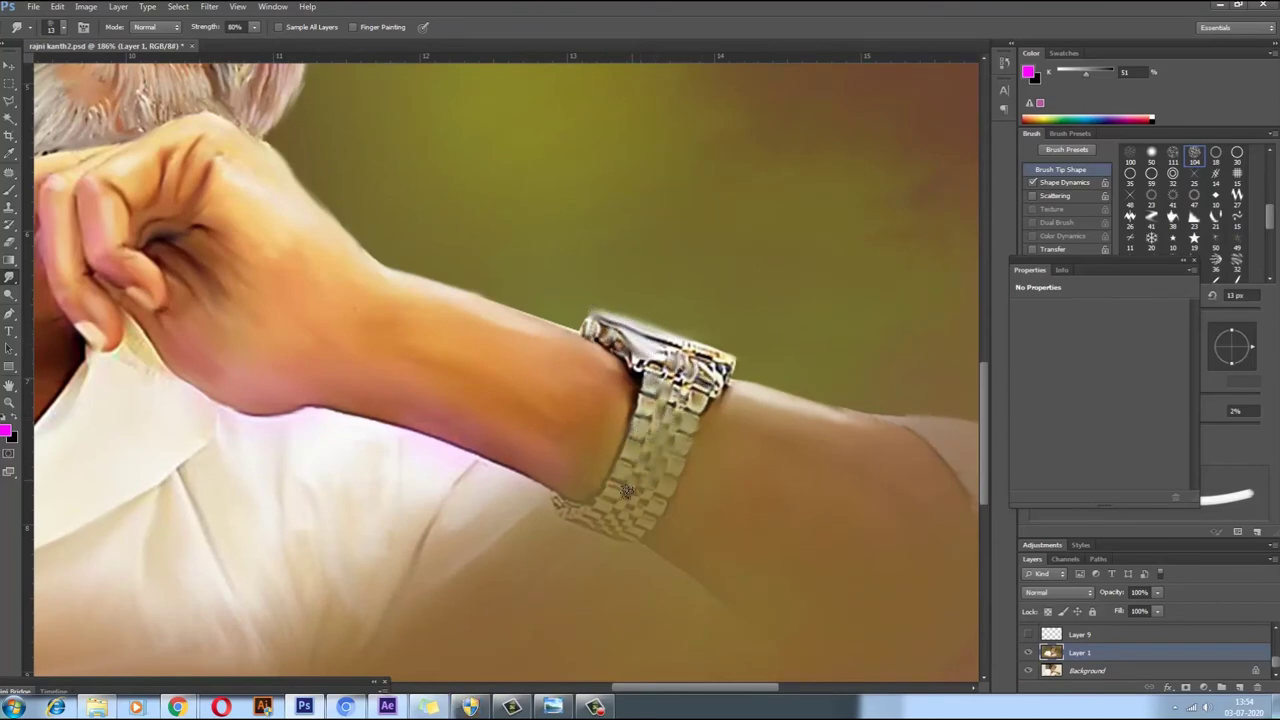
pyautogui.scroll(3, 654, 503)
pyautogui.moveTo(646, 400); pyautogui.dragTo(570, 407)
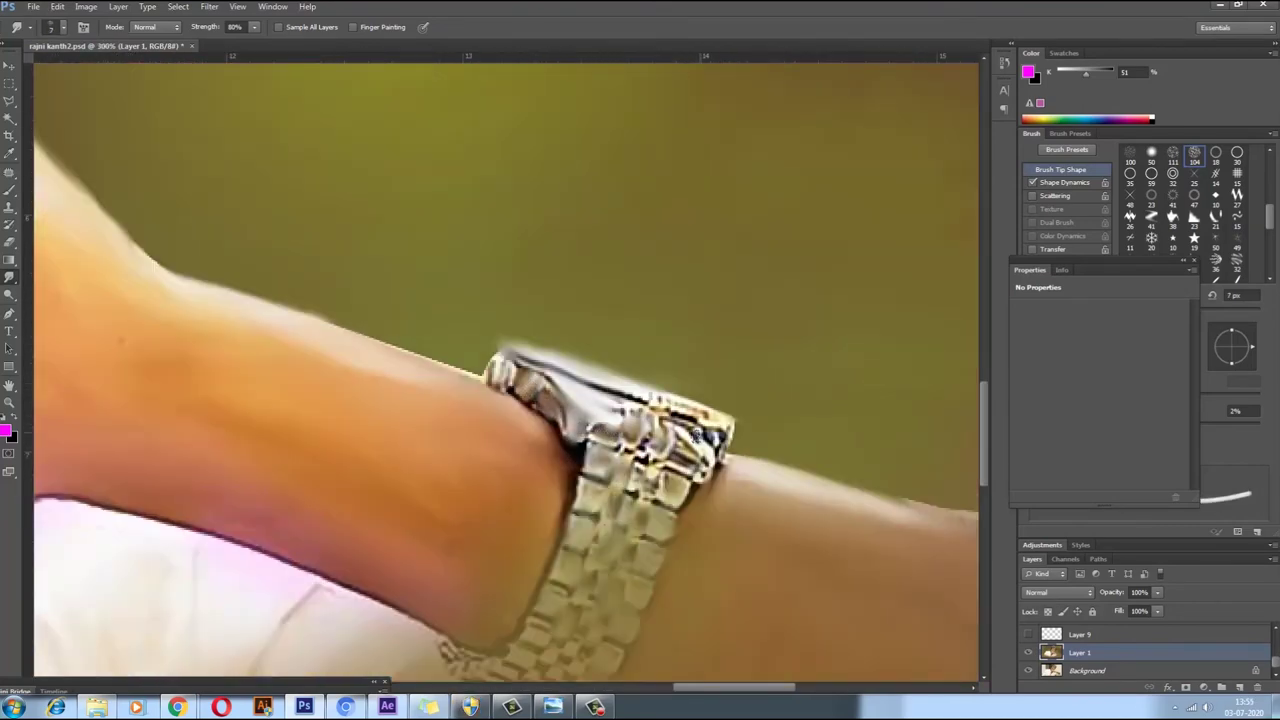
pyautogui.scroll(-2, 660, 430)
pyautogui.scroll(-1, 660, 430)
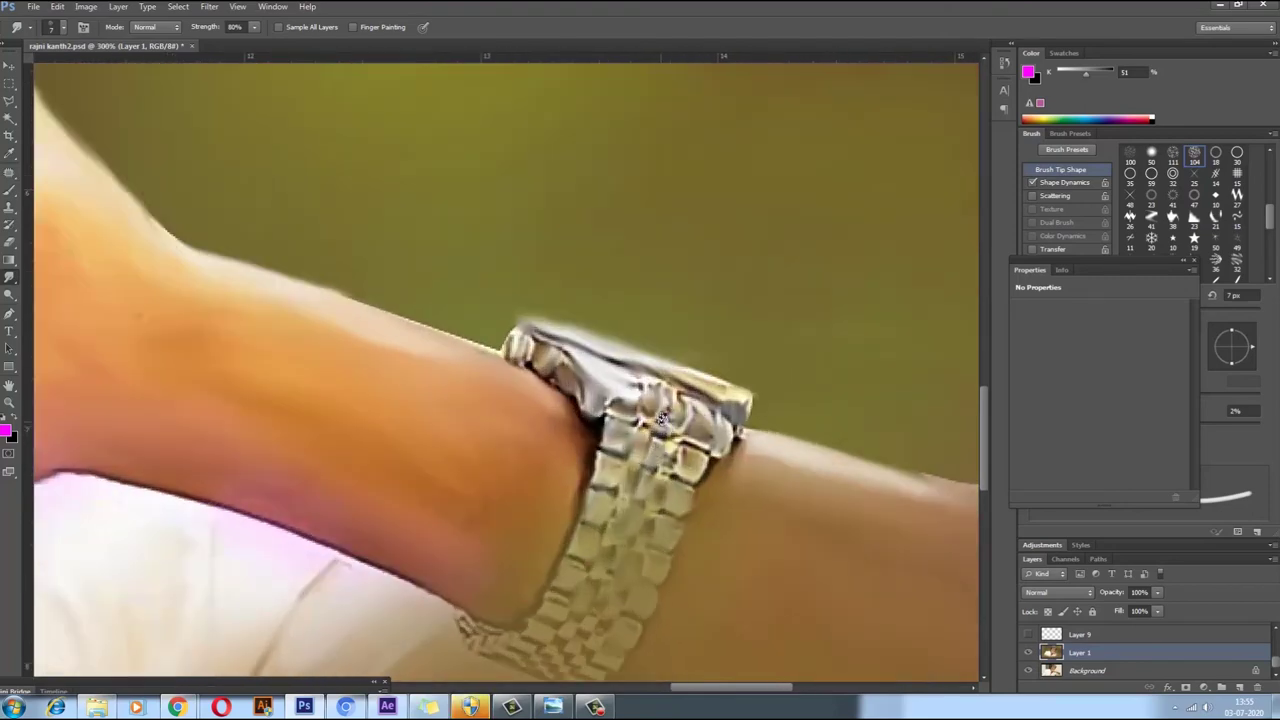
pyautogui.scroll(-3, 660, 430)
pyautogui.scroll(-1, 791, 327)
# Step: Shrink the Smudge brush and smear the lower forearm edge into the white shirt
pyautogui.press('b')
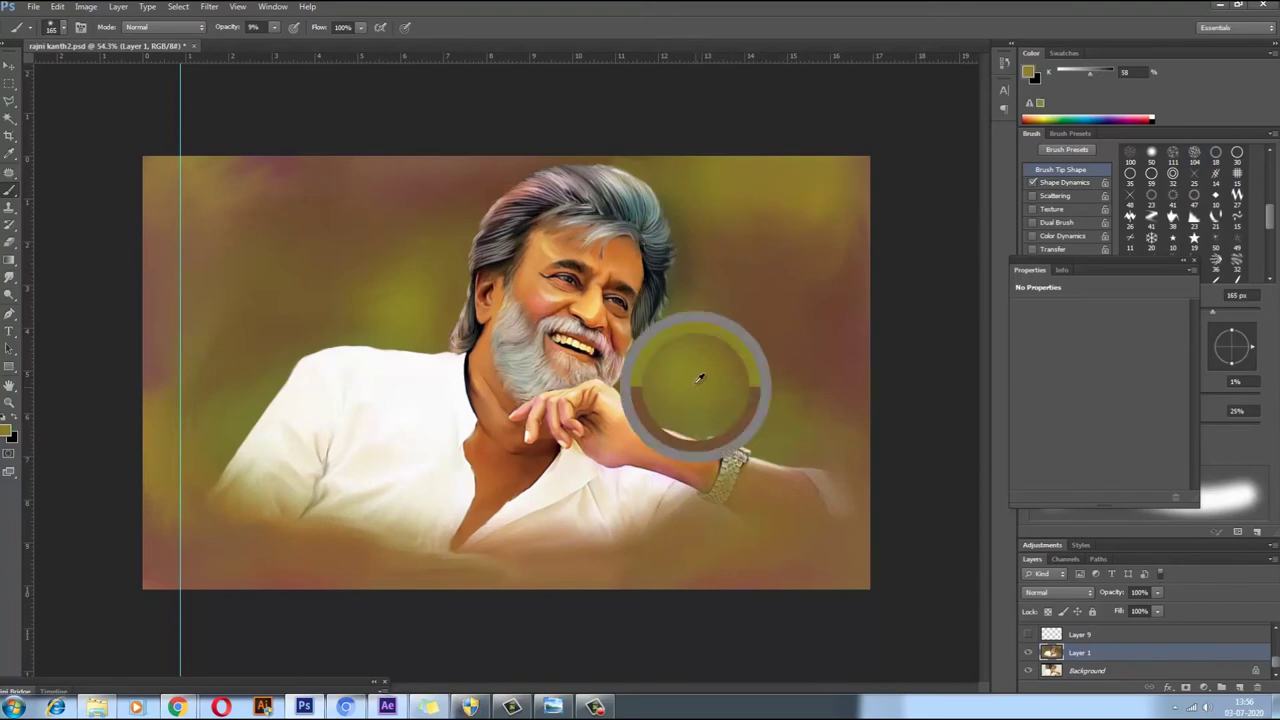
pyautogui.scroll(-1, 848, 277)
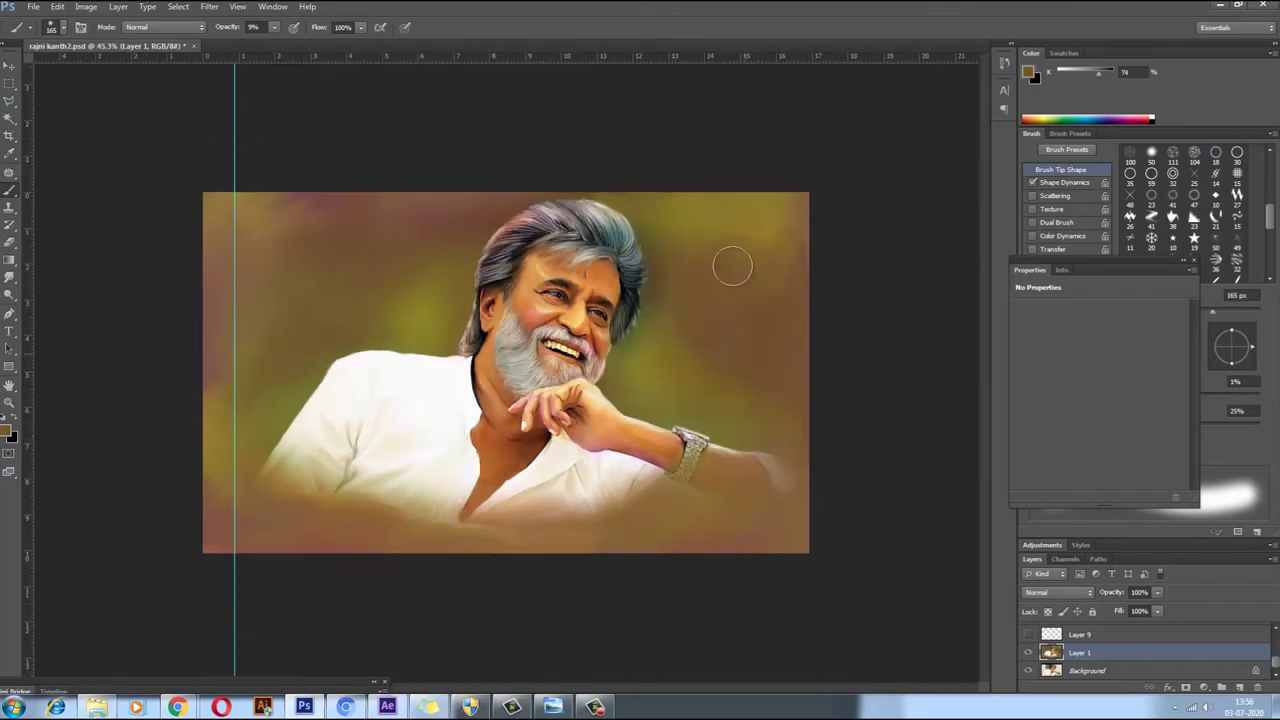
pyautogui.scroll(1, 231, 514)
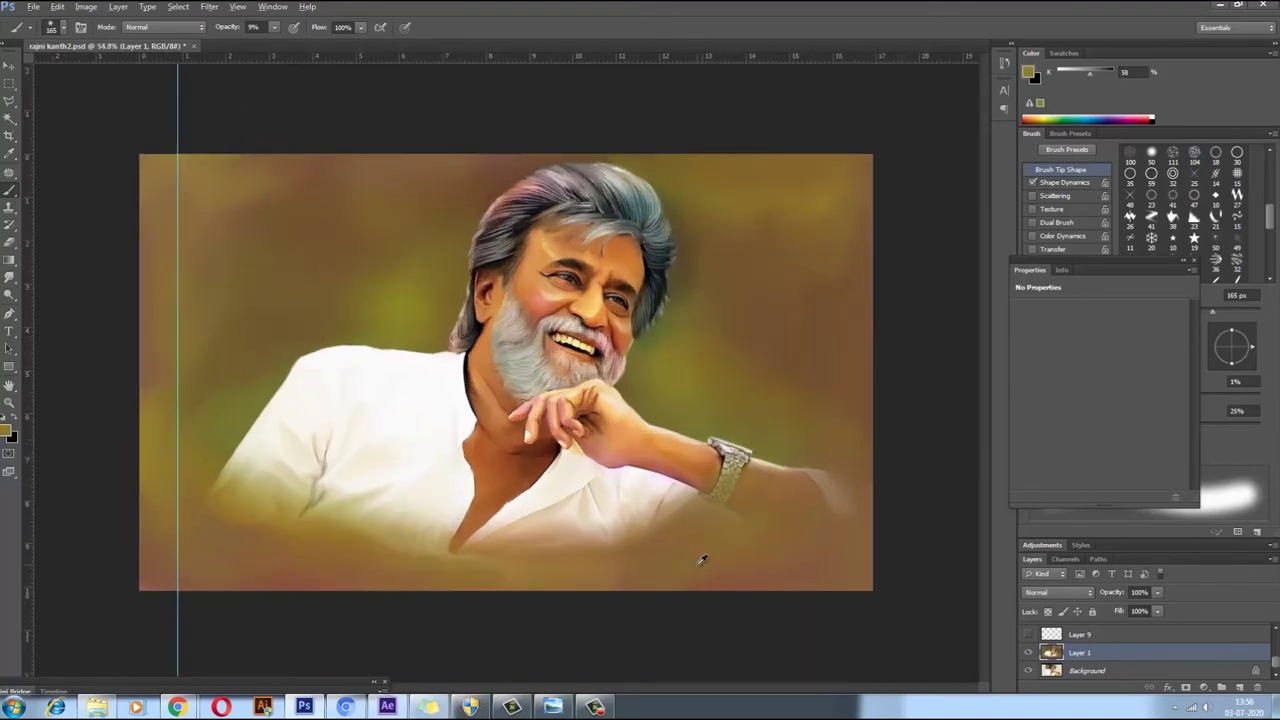
pyautogui.scroll(3, 651, 566)
pyautogui.press('r')
pyautogui.scroll(2, 545, 445)
pyautogui.press('[')
pyautogui.press('[')
pyautogui.press('[')
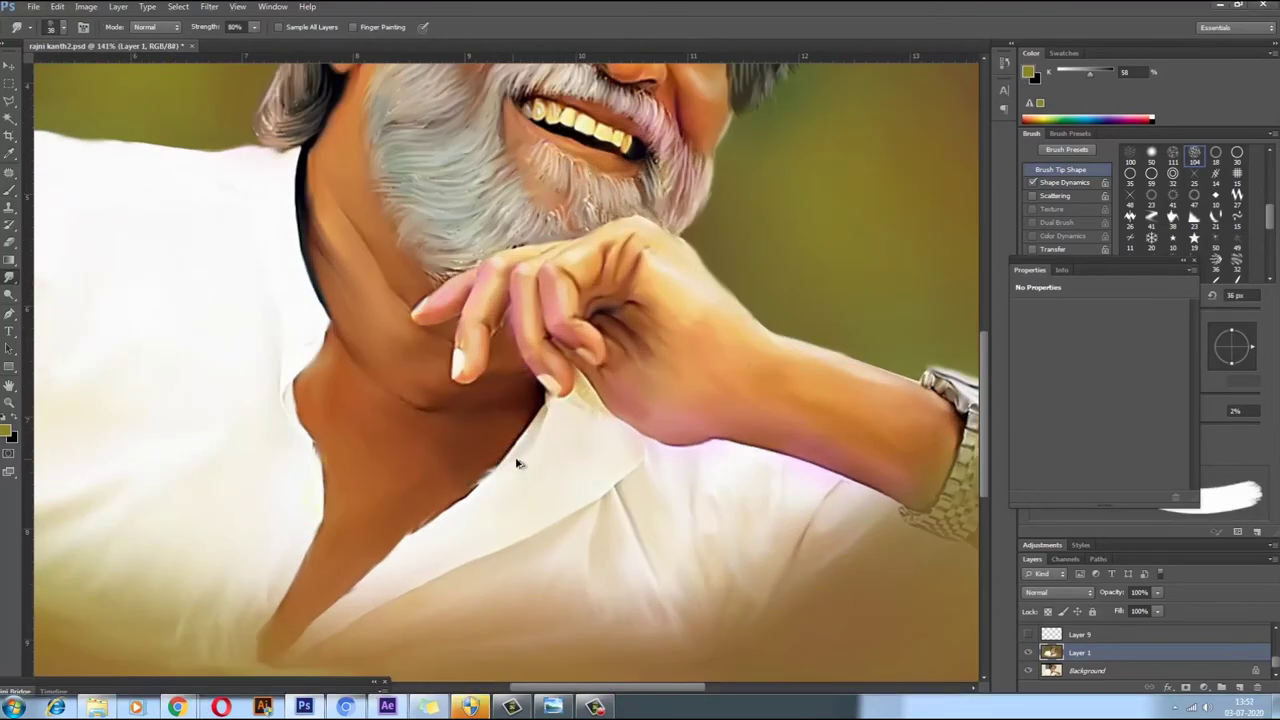
pyautogui.press('[')
pyautogui.press('[')
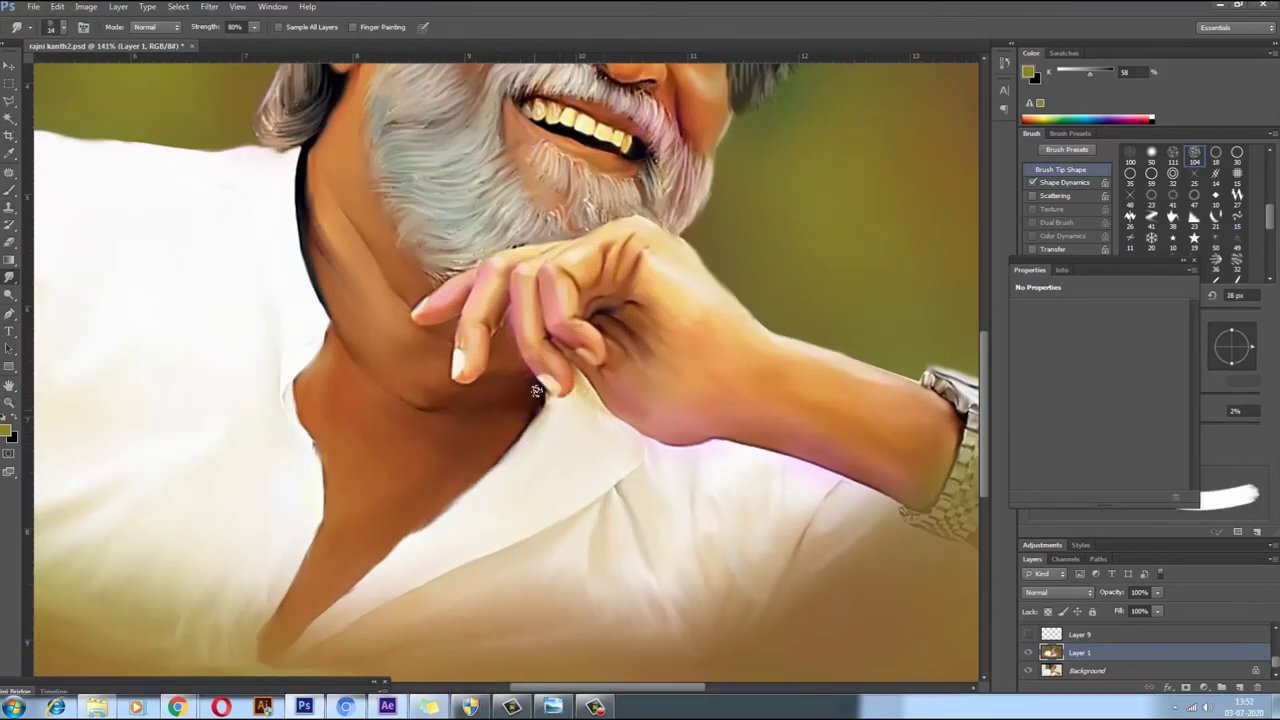
pyautogui.press('[')
pyautogui.scroll(2, 560, 440)
pyautogui.scroll(-4, 620, 455)
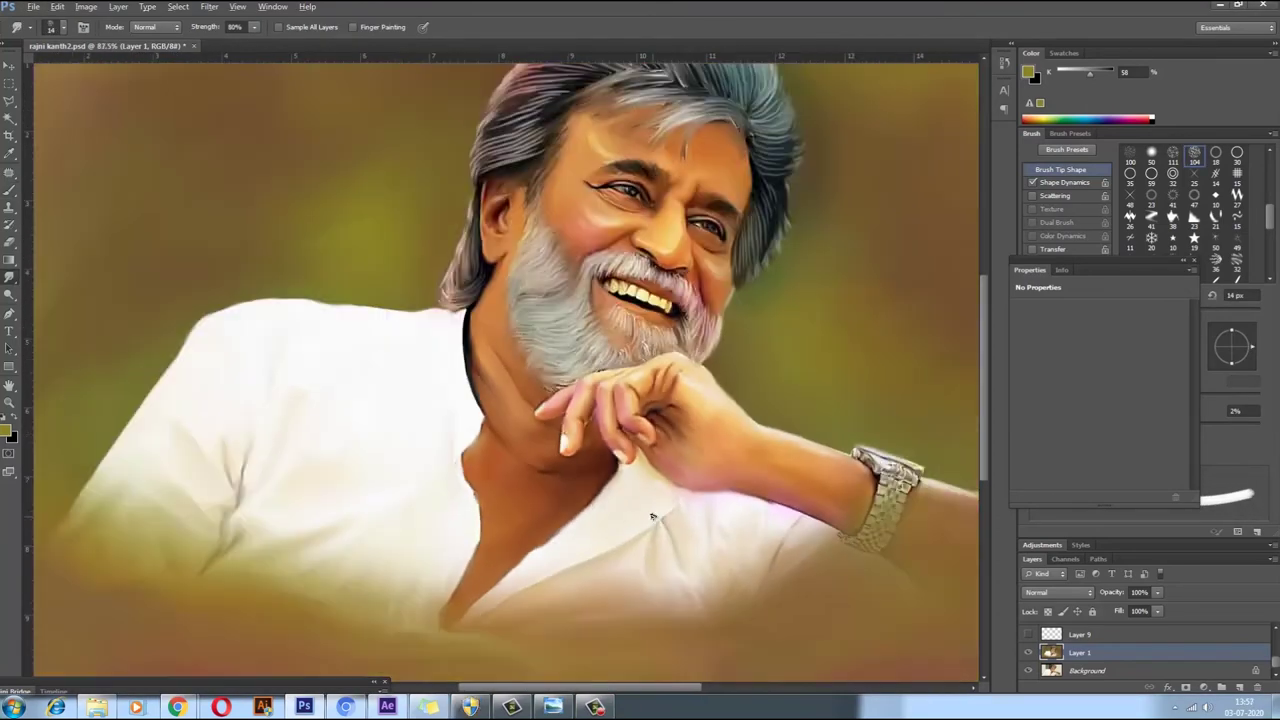
pyautogui.scroll(4, 675, 470)
pyautogui.moveTo(675, 470); pyautogui.dragTo(759, 508)
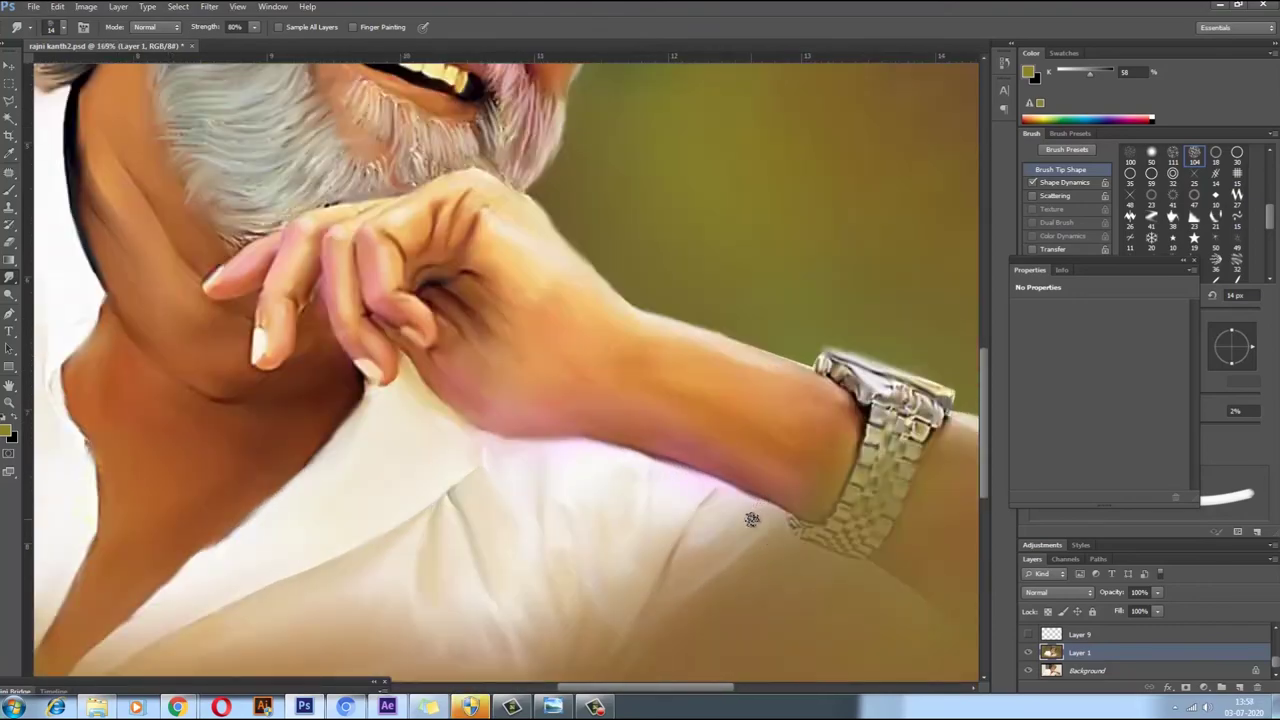
pyautogui.scroll(-3, 827, 483)
pyautogui.scroll(-3, 449, 425)
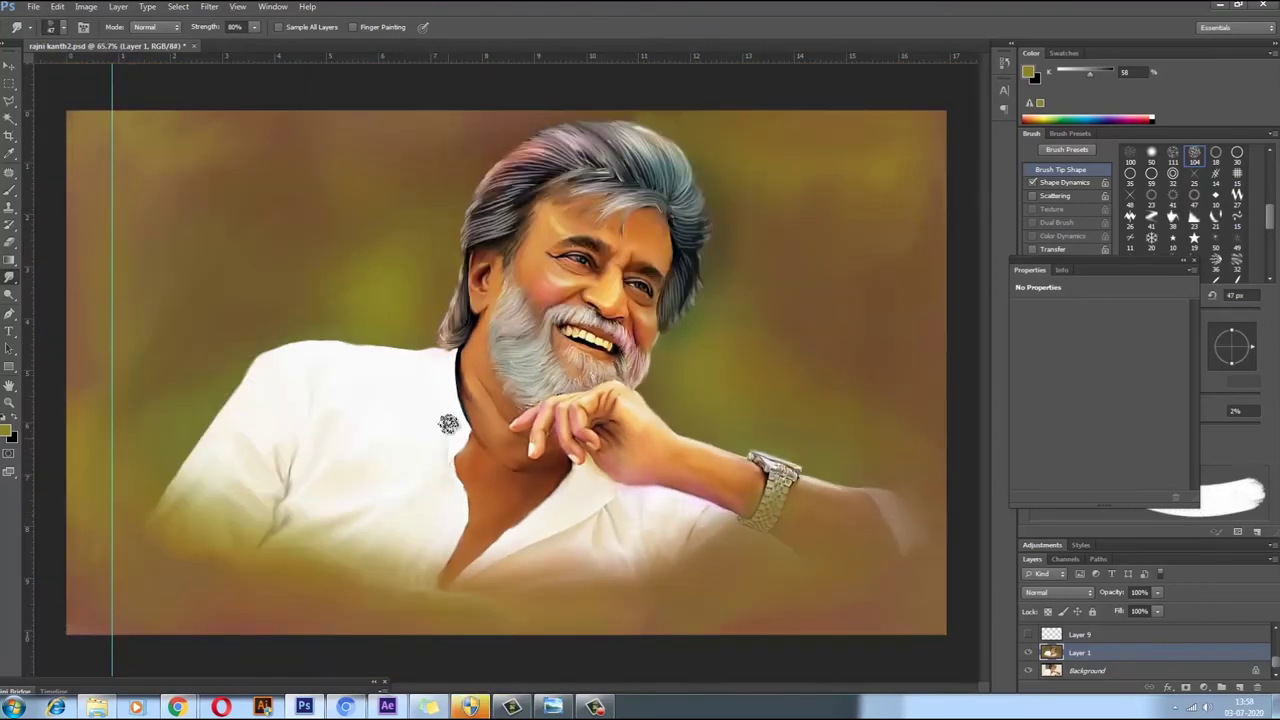
pyautogui.scroll(3, 449, 425)
pyautogui.scroll(-3, 451, 183)
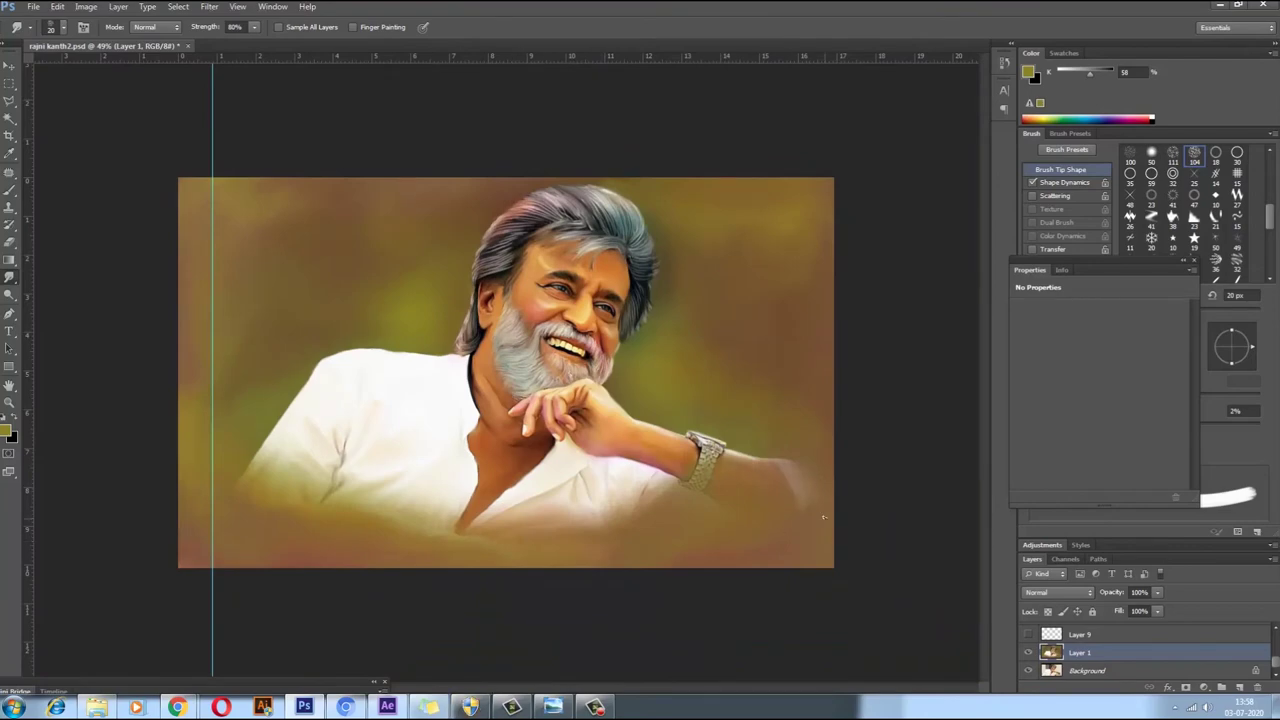
# Step: Enlarge the smudge brush to about 102 px
pyautogui.moveTo(443, 560); pyautogui.dragTo(488, 549)
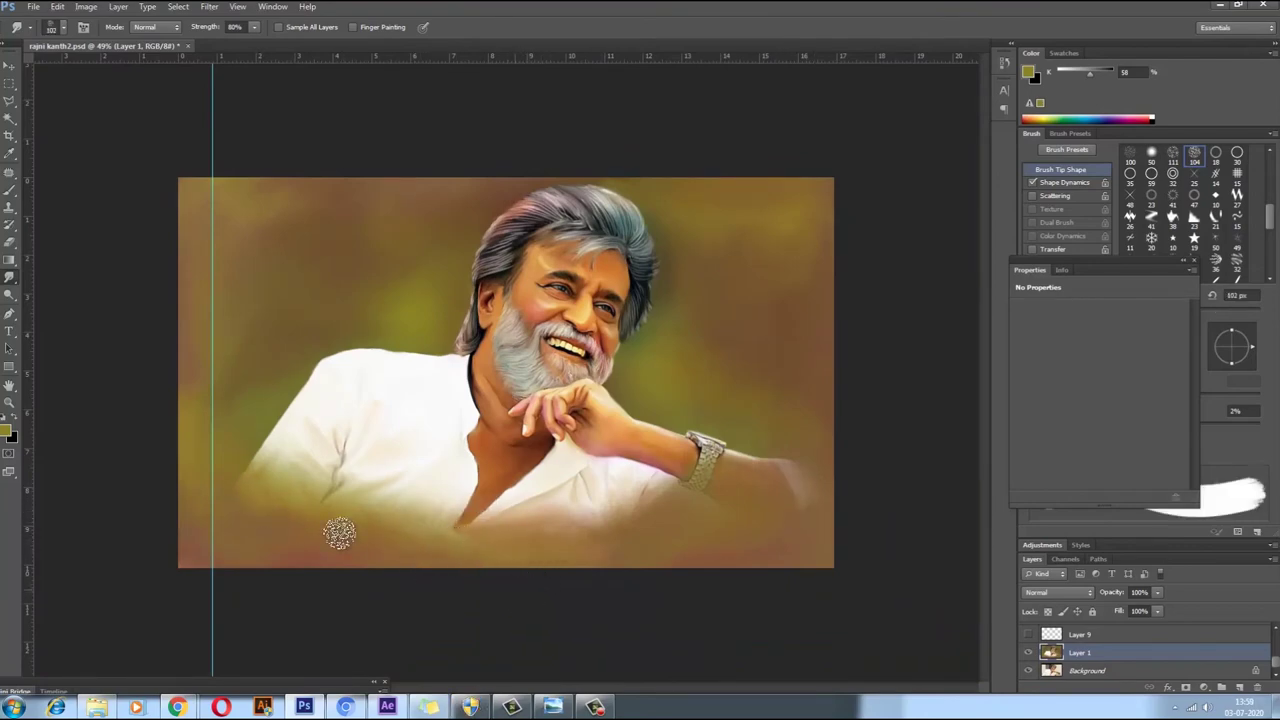
pyautogui.scroll(5, 451, 294)
pyautogui.press('p')
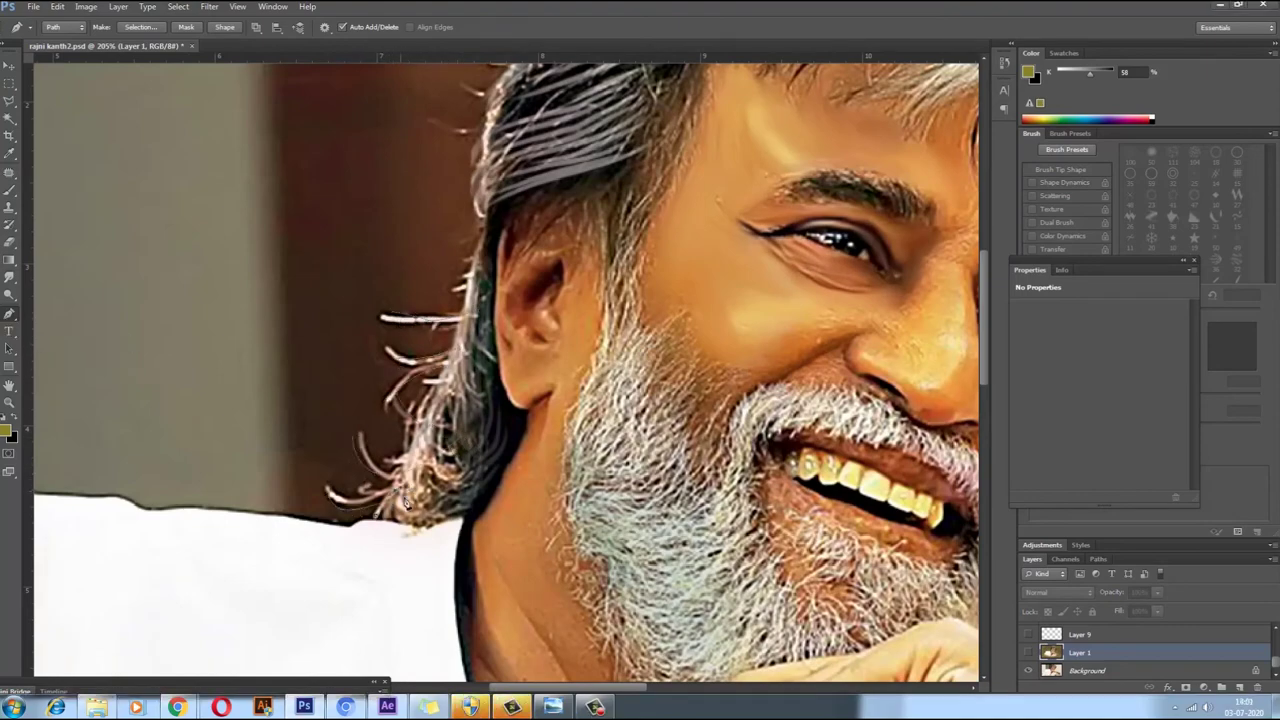
# Step: Review the left-side hair strand paths and bring up Stroke Path set to Brush, Simulate Pressure
pyautogui.scroll(3, 489, 269)
pyautogui.scroll(-2, 490, 492)
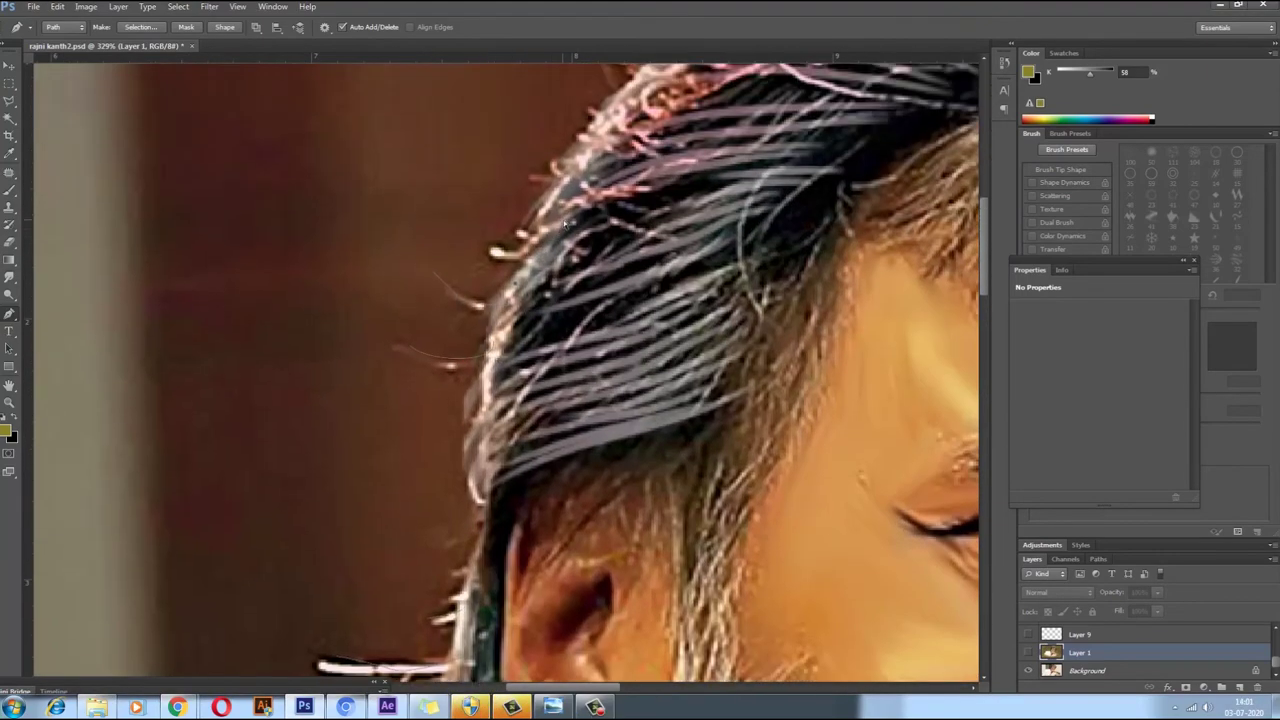
pyautogui.scroll(-3, 500, 500)
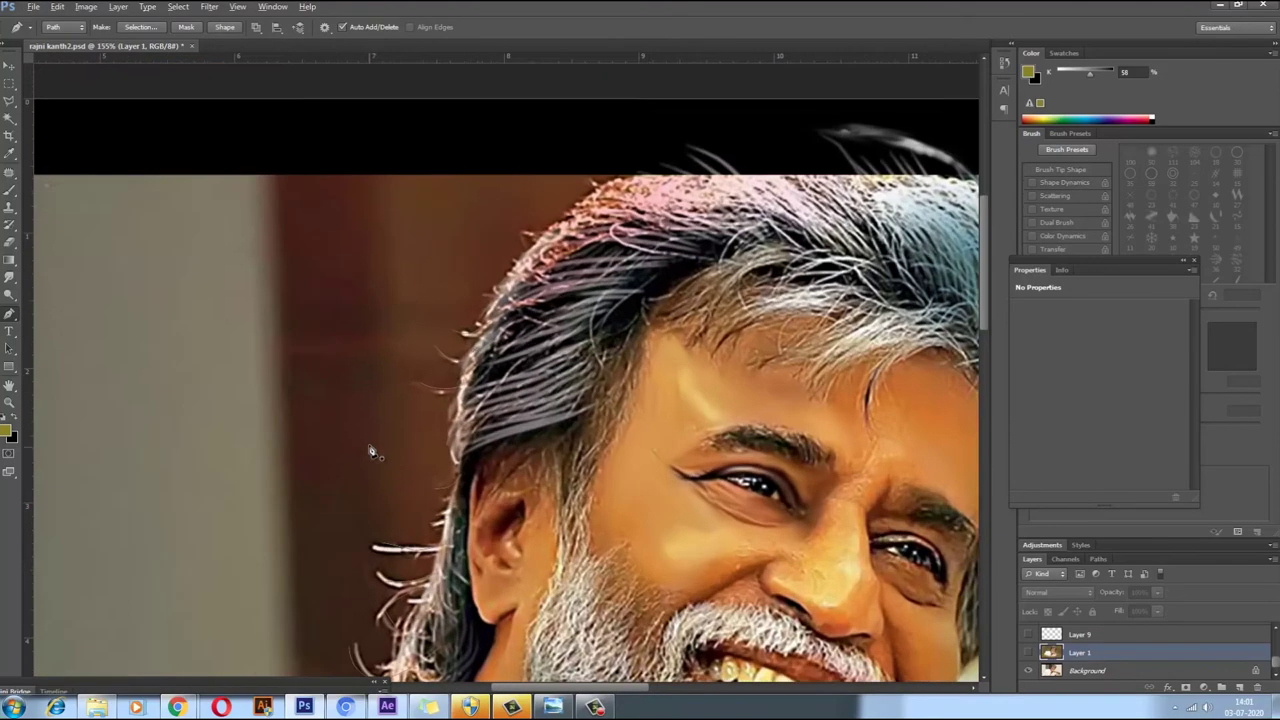
pyautogui.scroll(3, 350, 615)
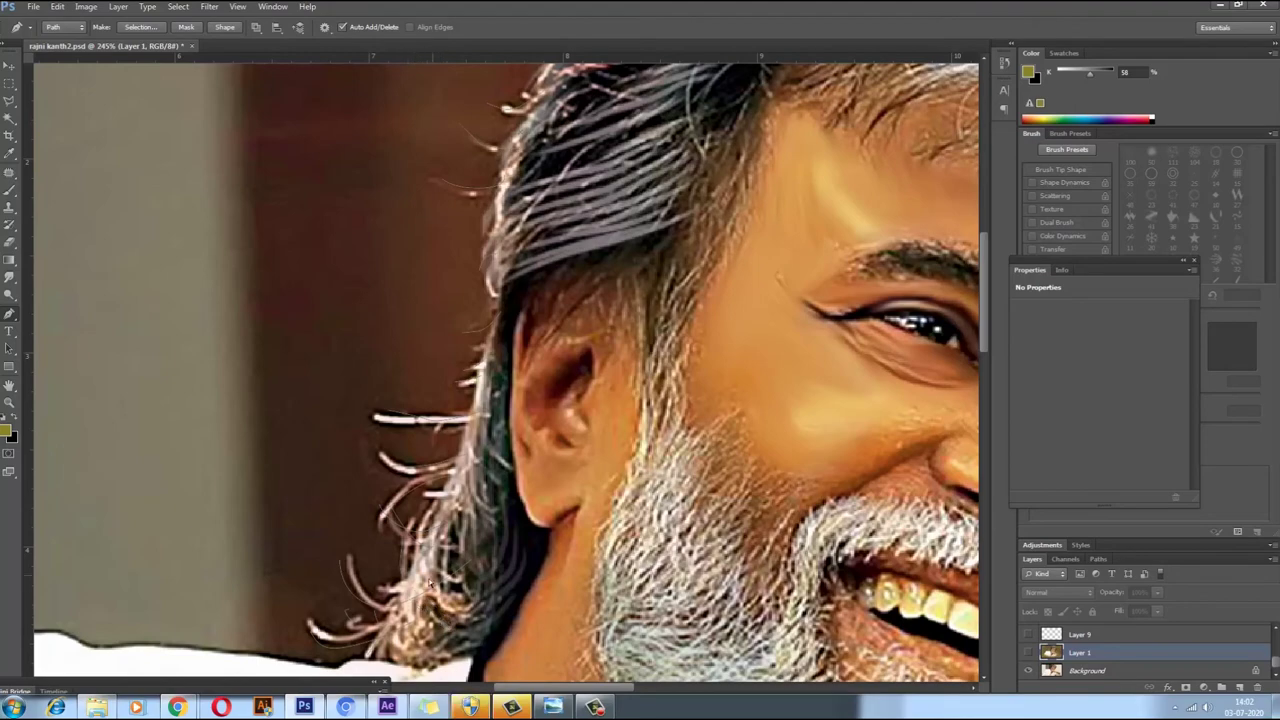
pyautogui.scroll(3, 478, 343)
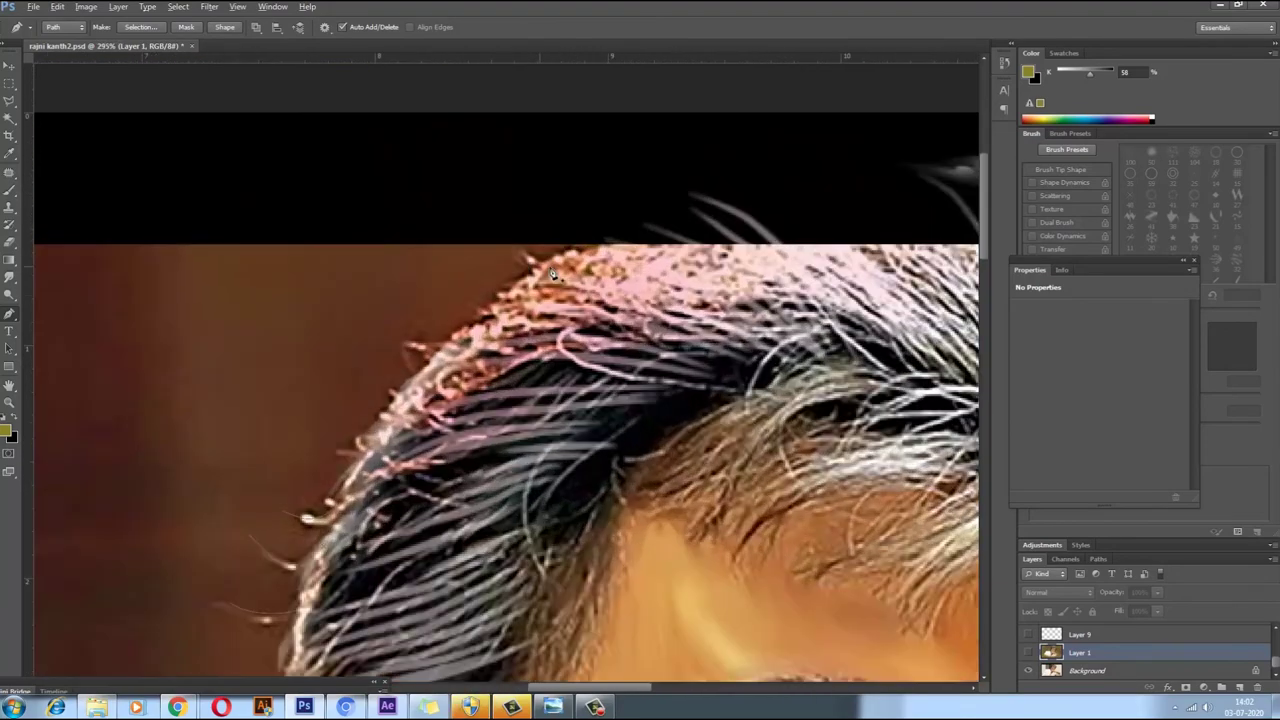
pyautogui.scroll(-5, 340, 473)
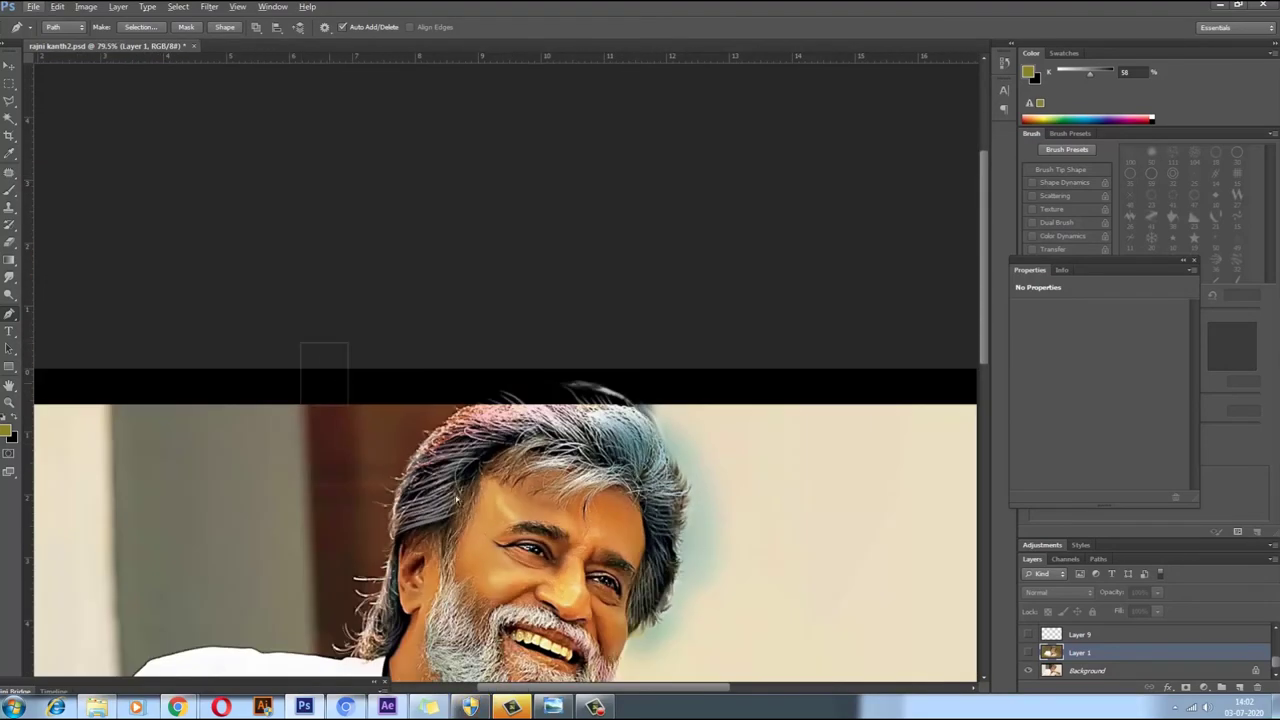
pyautogui.scroll(-3, 643, 443)
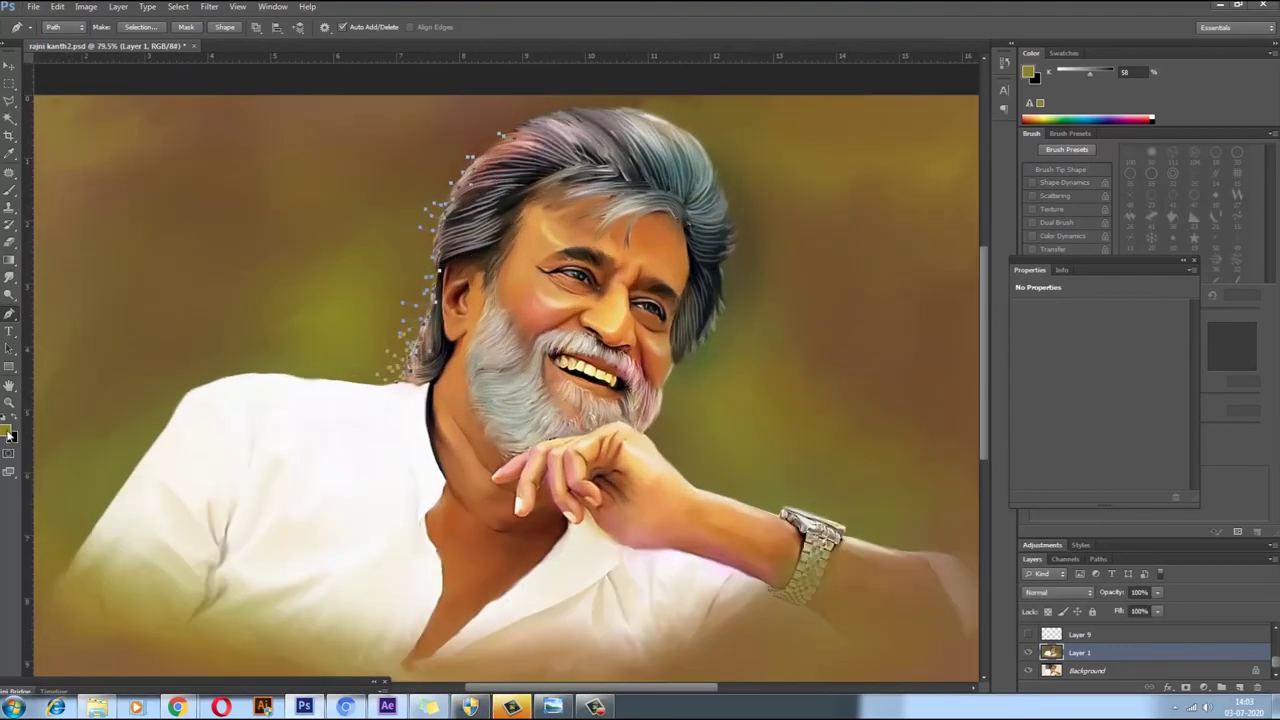
pyautogui.click(473, 354)
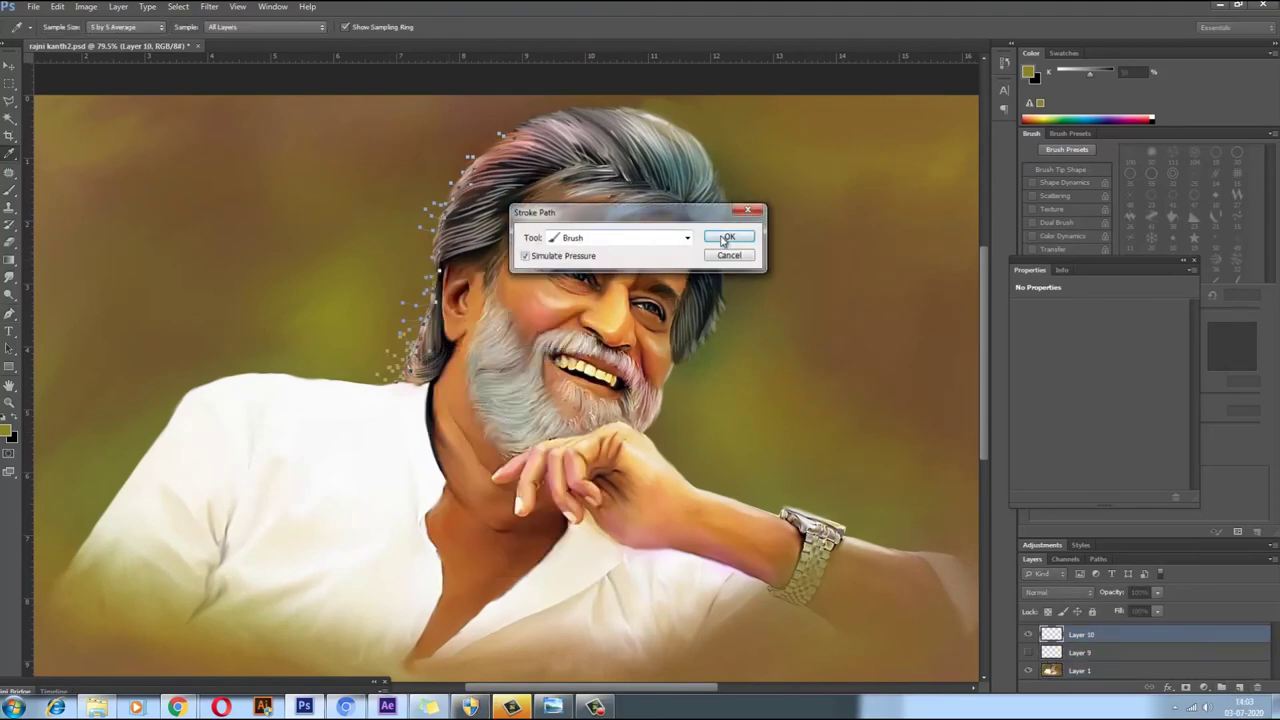
# Step: Cancel the dialog and set up a 1 px bristle brush tip
pyautogui.click(728, 238)
pyautogui.press('b')
pyautogui.moveTo(1098, 263)
pyautogui.mouseDown()
pyautogui.moveTo(1078, 193)
pyautogui.moveTo(1158, 362)
pyautogui.mouseUp()
pyautogui.click(1200, 207)
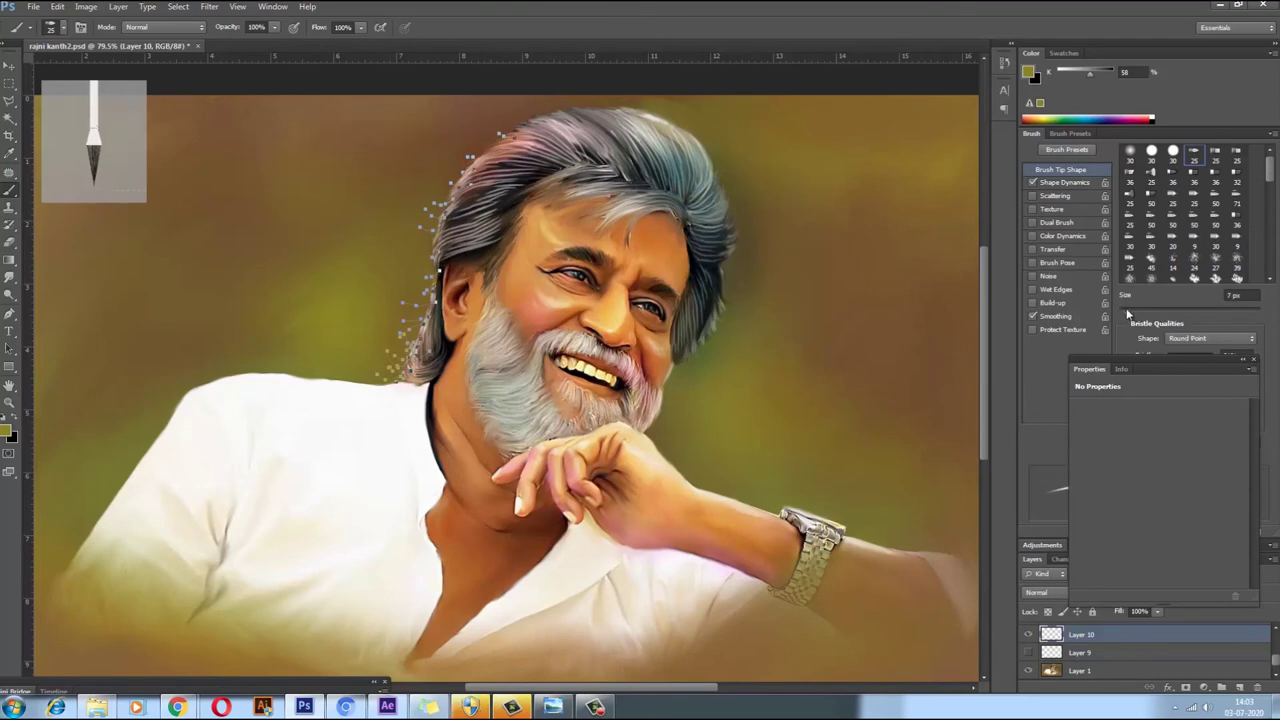
pyautogui.moveTo(1128, 312); pyautogui.dragTo(1120, 312)
pyautogui.moveTo(1160, 369); pyautogui.dragTo(962, 140)
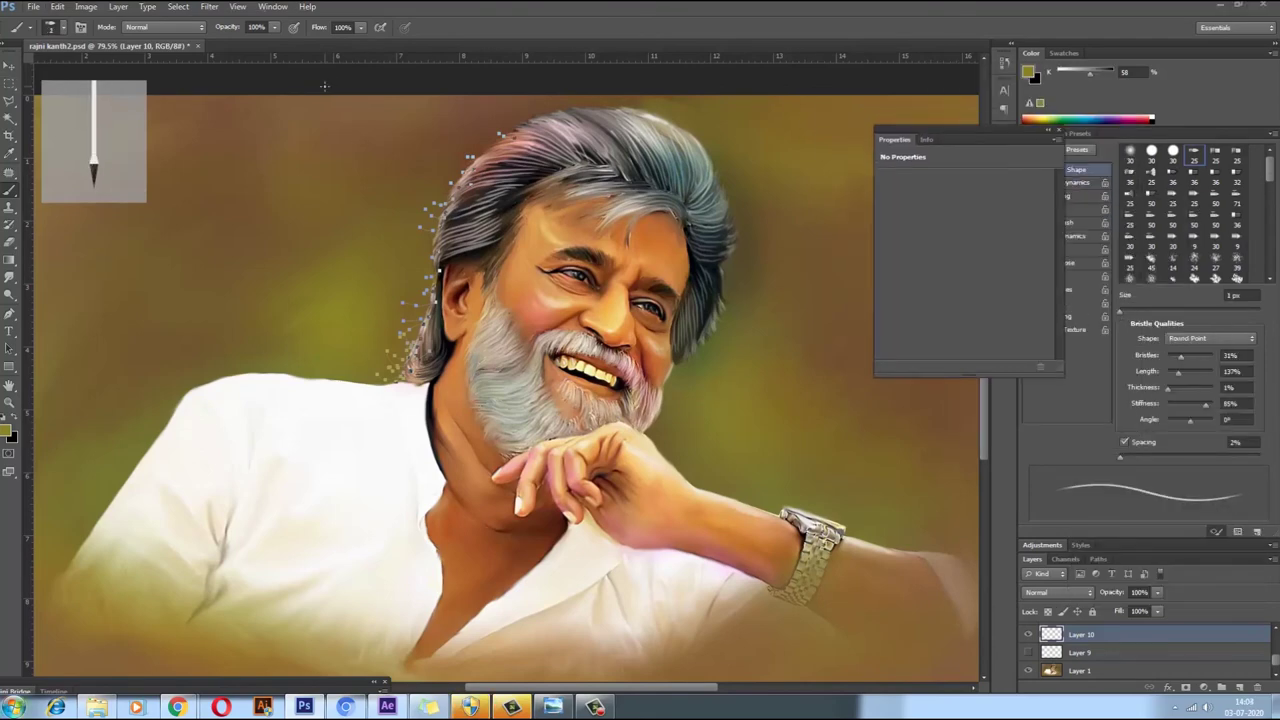
# Step: Stroke the hair path with the white brush to paint fine strands on Layer 10
pyautogui.press('p')
pyautogui.rightClick(432, 258)
pyautogui.press('Escape')
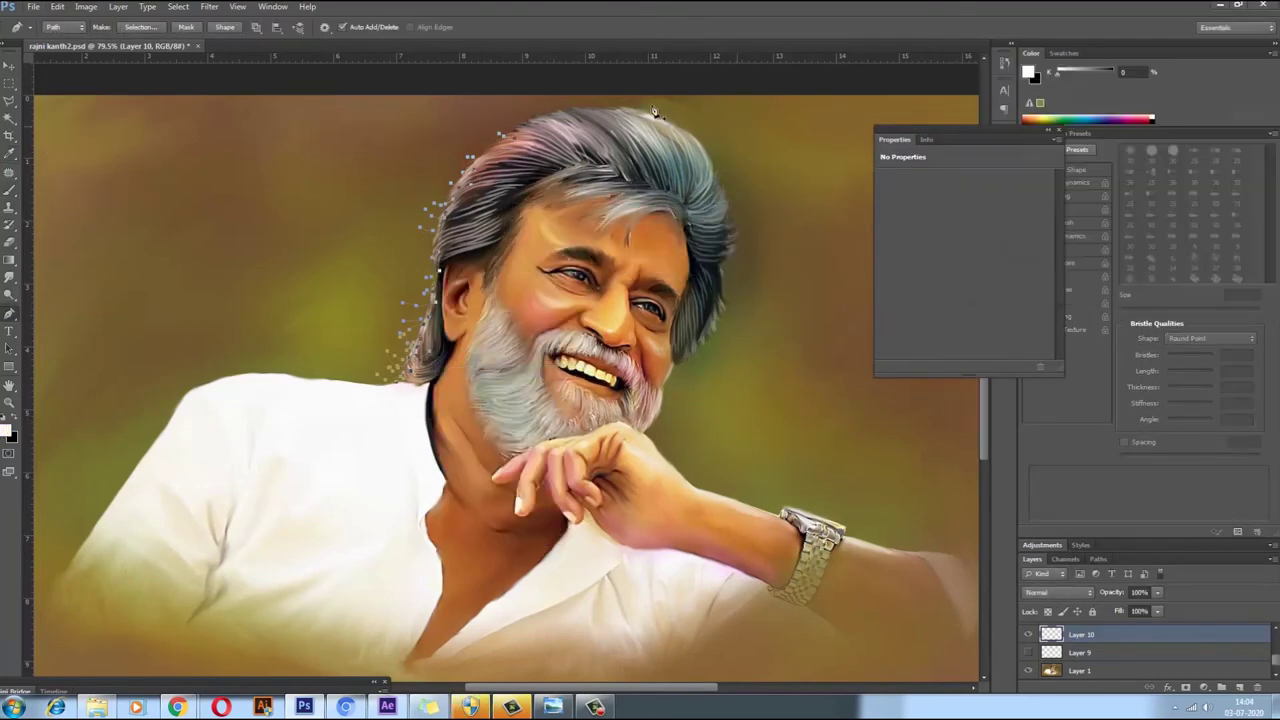
pyautogui.rightClick(438, 204)
pyautogui.click(470, 318)
pyautogui.click(722, 237)
pyautogui.scroll(2, 443, 285)
pyautogui.scroll(-3, 443, 285)
pyautogui.scroll(-1, 714, 414)
pyautogui.scroll(-1, 714, 414)
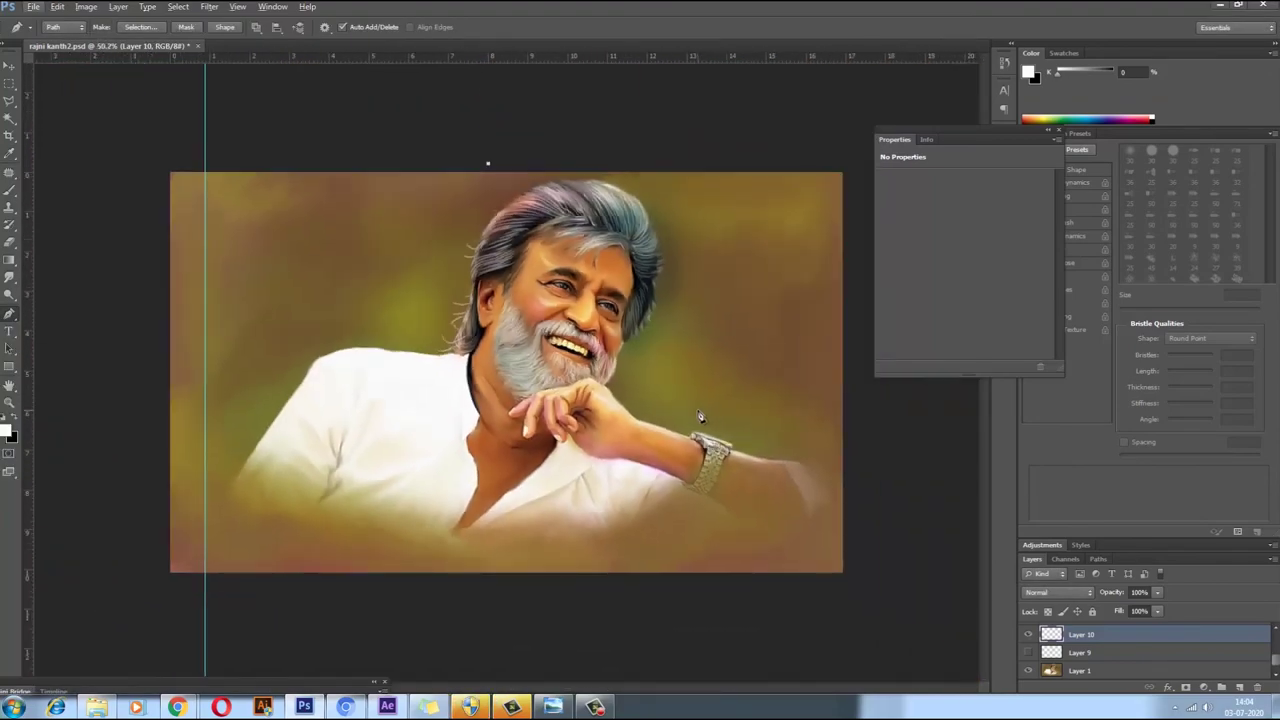
pyautogui.scroll(2, 703, 417)
# Step: Check the saved paths list and return to the Layers panel
pyautogui.click(1097, 559)
pyautogui.scroll(-2, 490, 365)
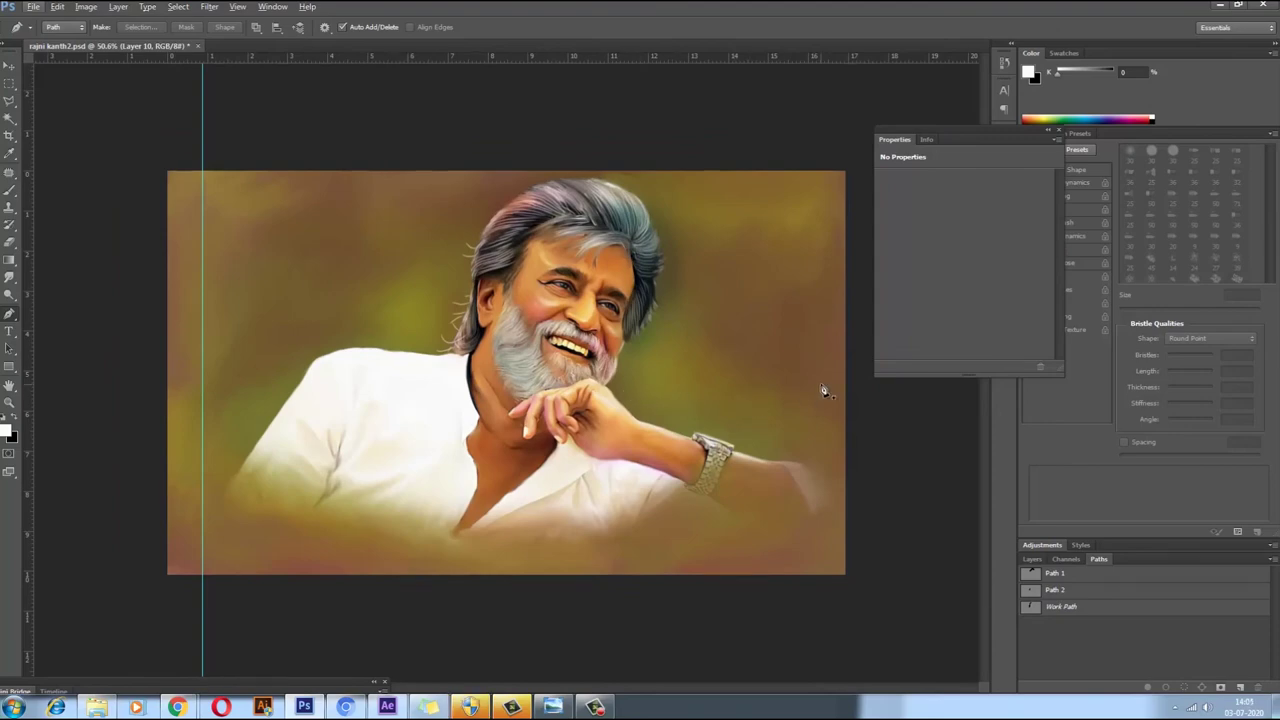
pyautogui.scroll(3, 615, 468)
pyautogui.scroll(-4, 600, 443)
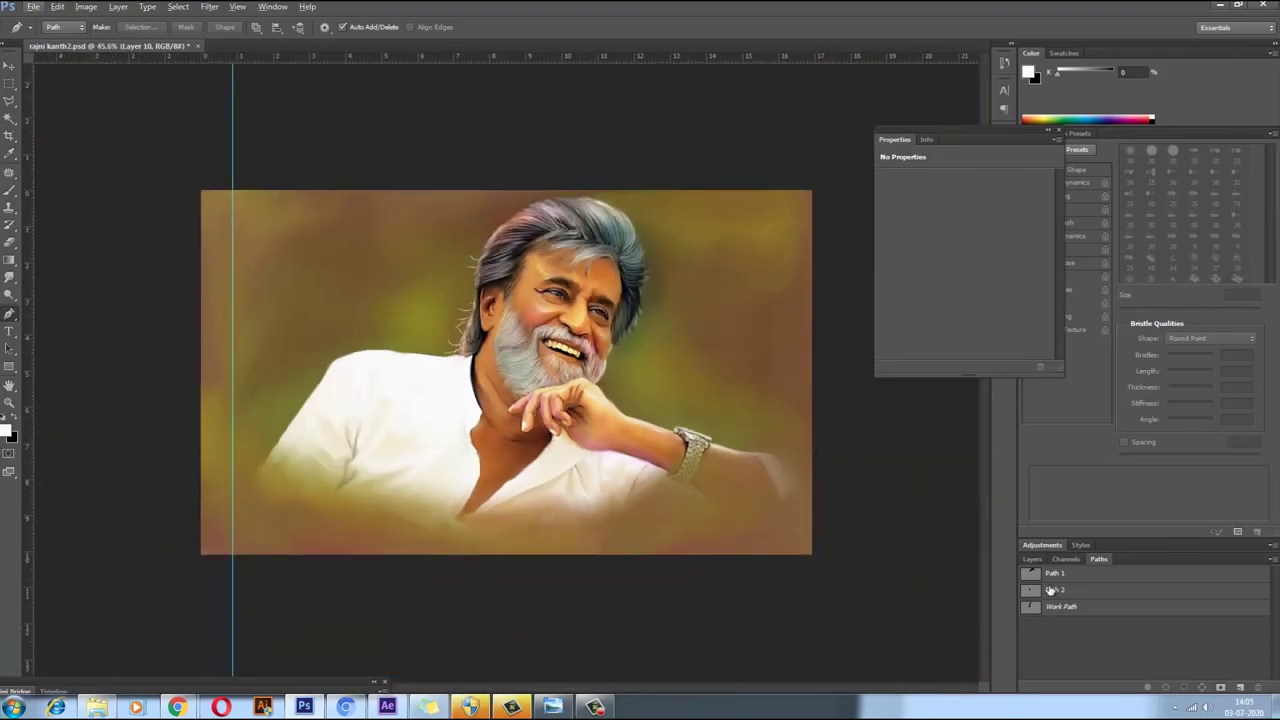
pyautogui.click(1031, 559)
pyautogui.scroll(2, 556, 418)
pyautogui.scroll(2, 556, 418)
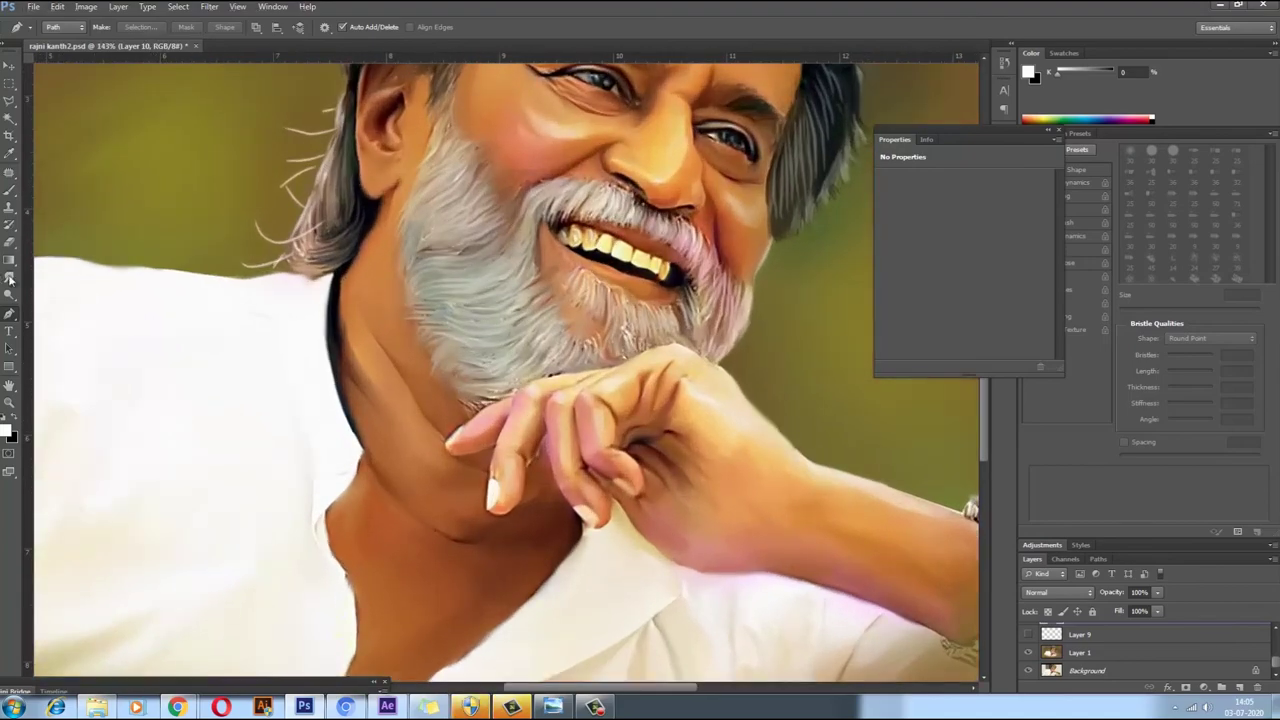
# Step: Make Layer 1 active and shrink the Smudge brush to 6 px, zooming into the eyes
pyautogui.press('r')
pyautogui.hotkey('alt', '[')
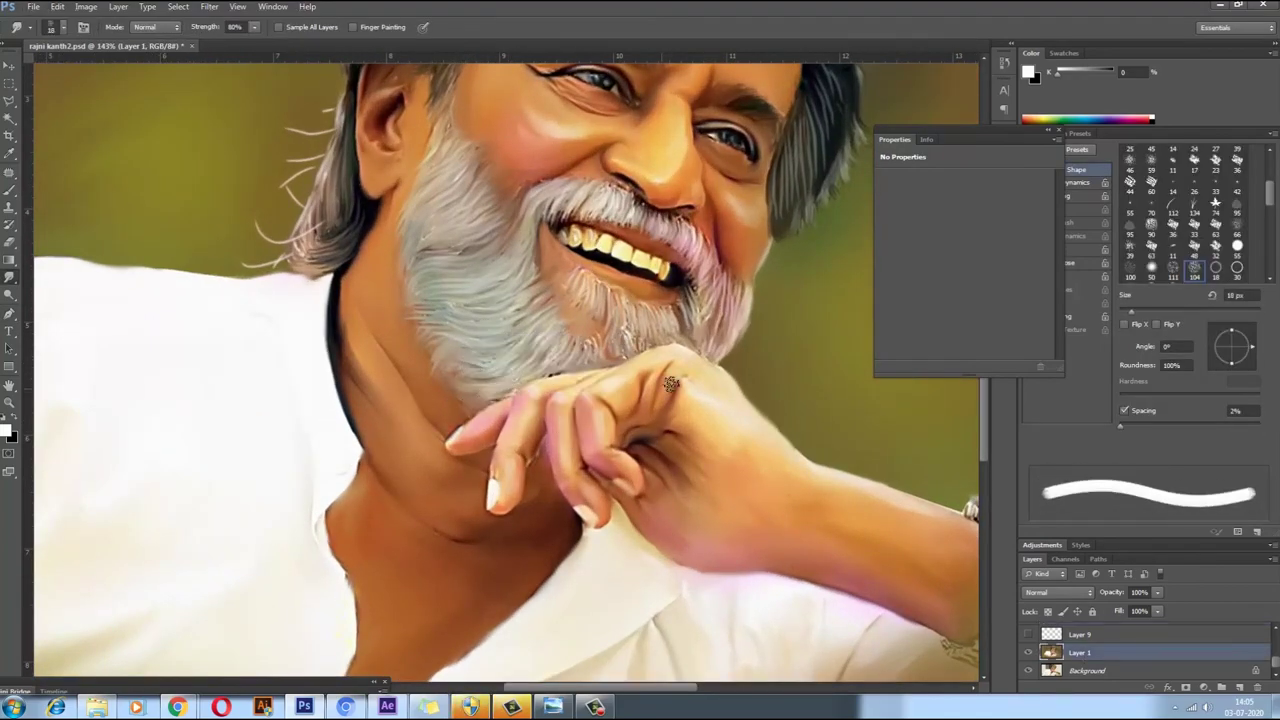
pyautogui.scroll(2, 627, 390)
pyautogui.scroll(2, 620, 330)
pyautogui.scroll(2, 615, 260)
pyautogui.press('[')
pyautogui.press('[')
pyautogui.press('[')
pyautogui.scroll(1, 611, 201)
pyautogui.scroll(1, 611, 201)
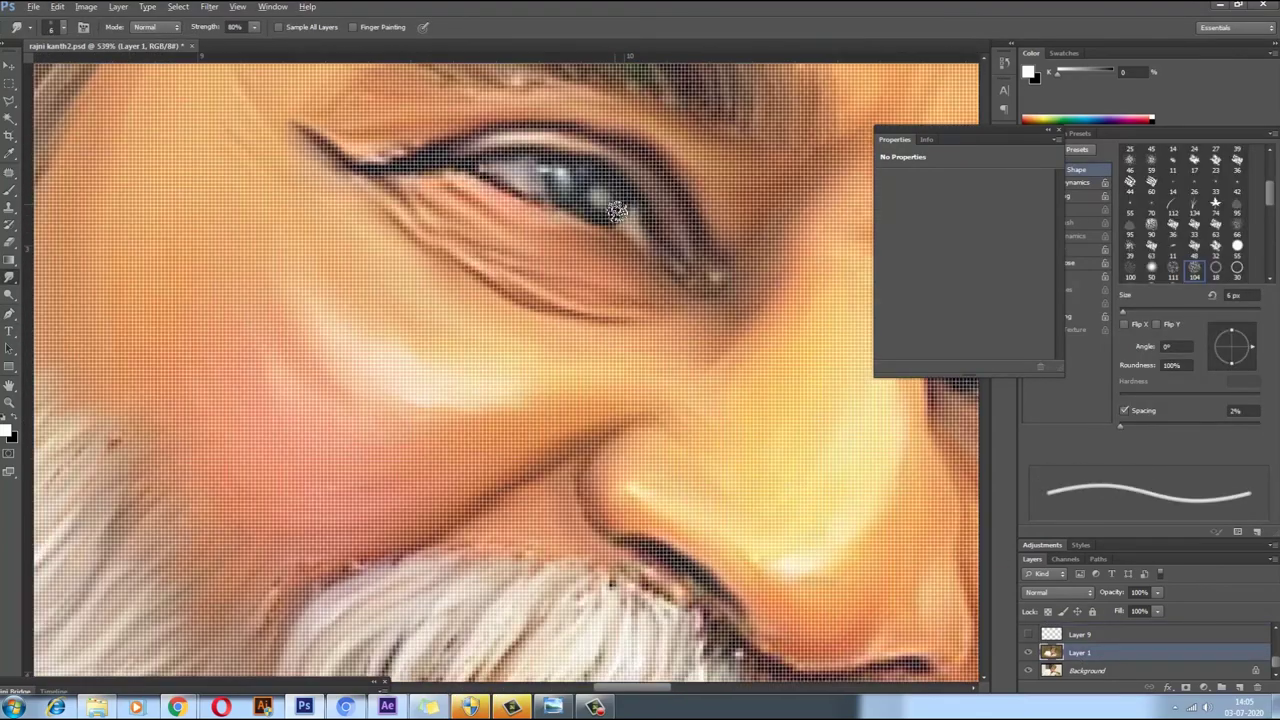
pyautogui.scroll(-2, 517, 170)
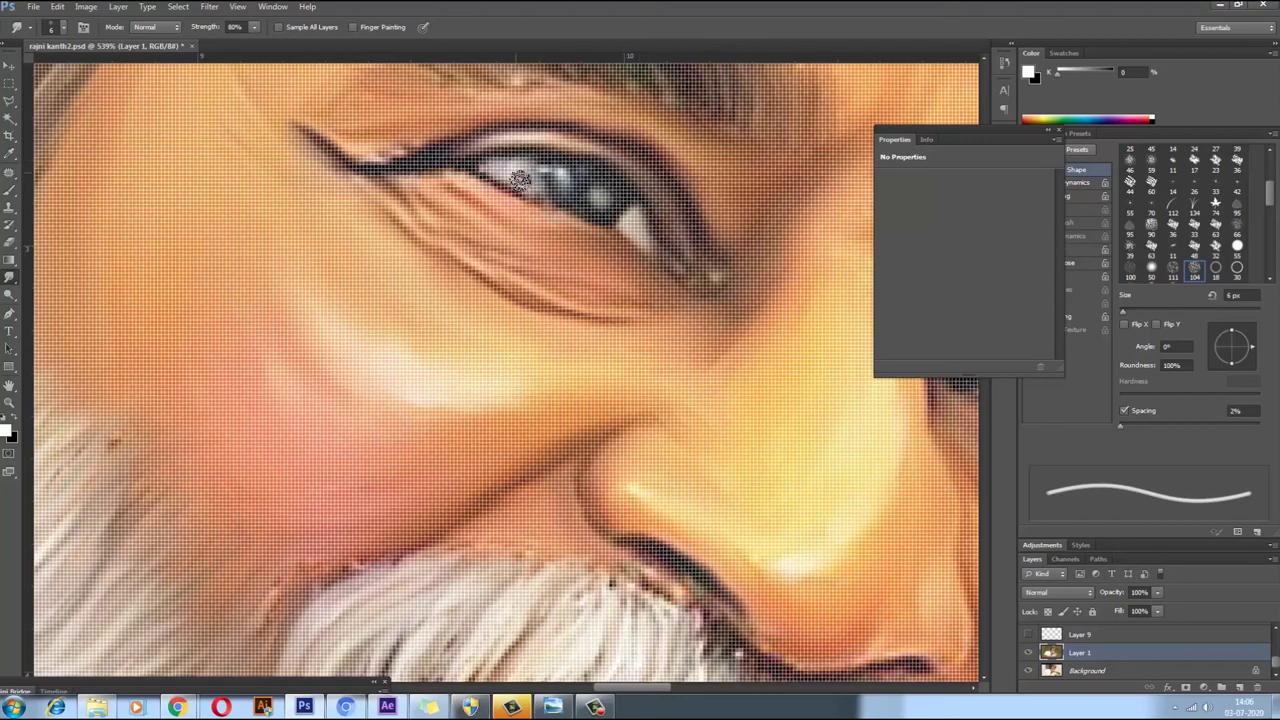
pyautogui.scroll(-3, 517, 170)
pyautogui.scroll(5, 505, 290)
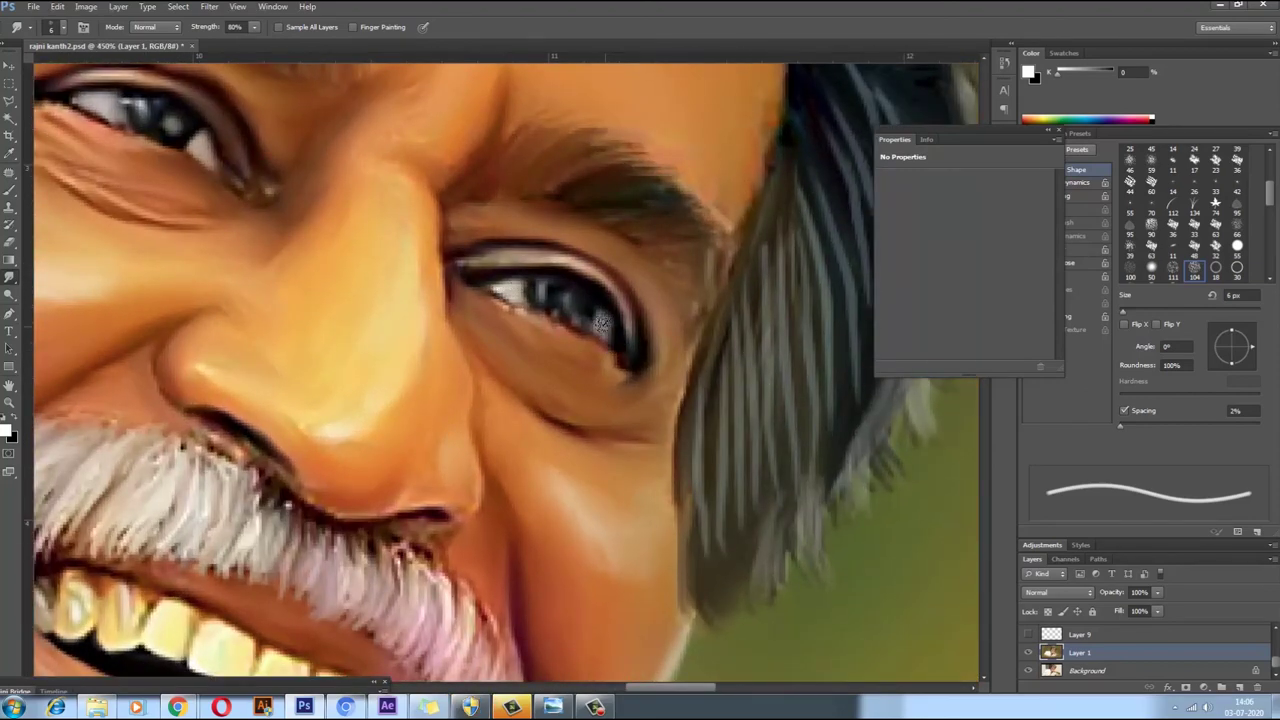
pyautogui.scroll(-4, 603, 322)
pyautogui.scroll(-1, 696, 392)
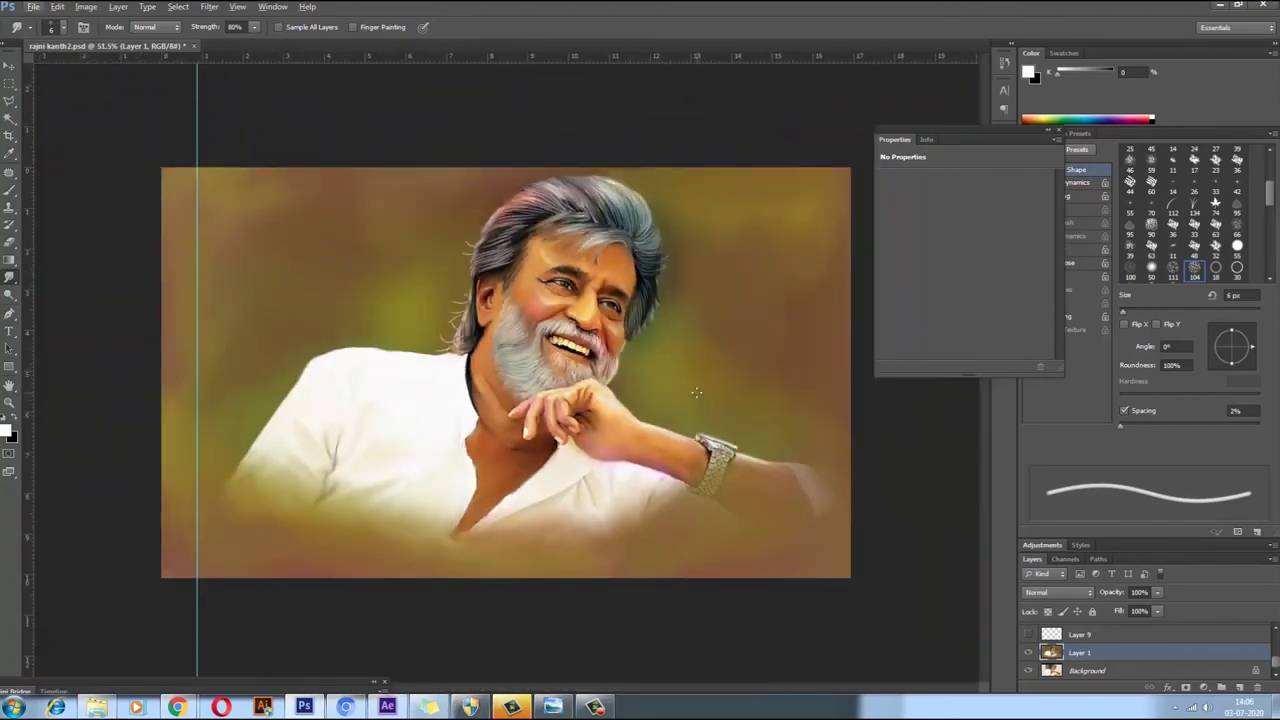
pyautogui.click(209, 6)
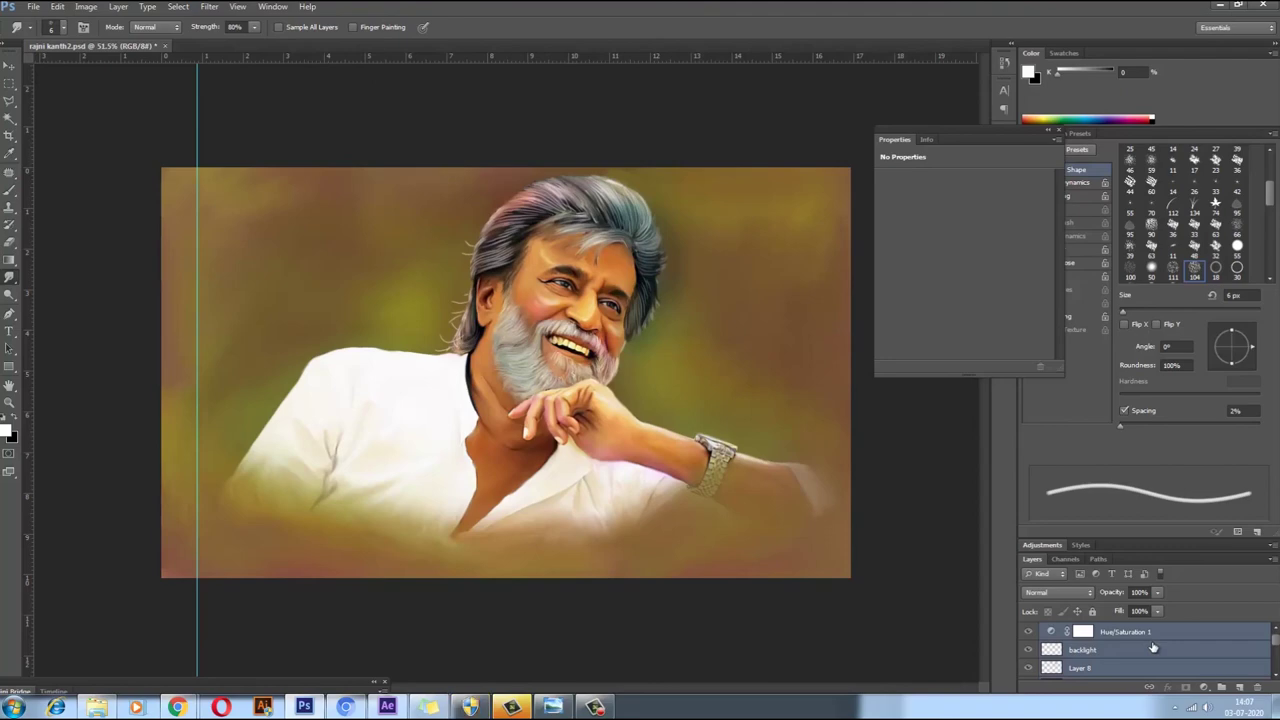
# Step: Stamp all visible layers into a merged copy on top and review the Layers panel
pyautogui.hotkey('ctrl', 'j')
pyautogui.rightClick(1150, 648)
pyautogui.click(1110, 537)
pyautogui.scroll(-5, 1032, 650)
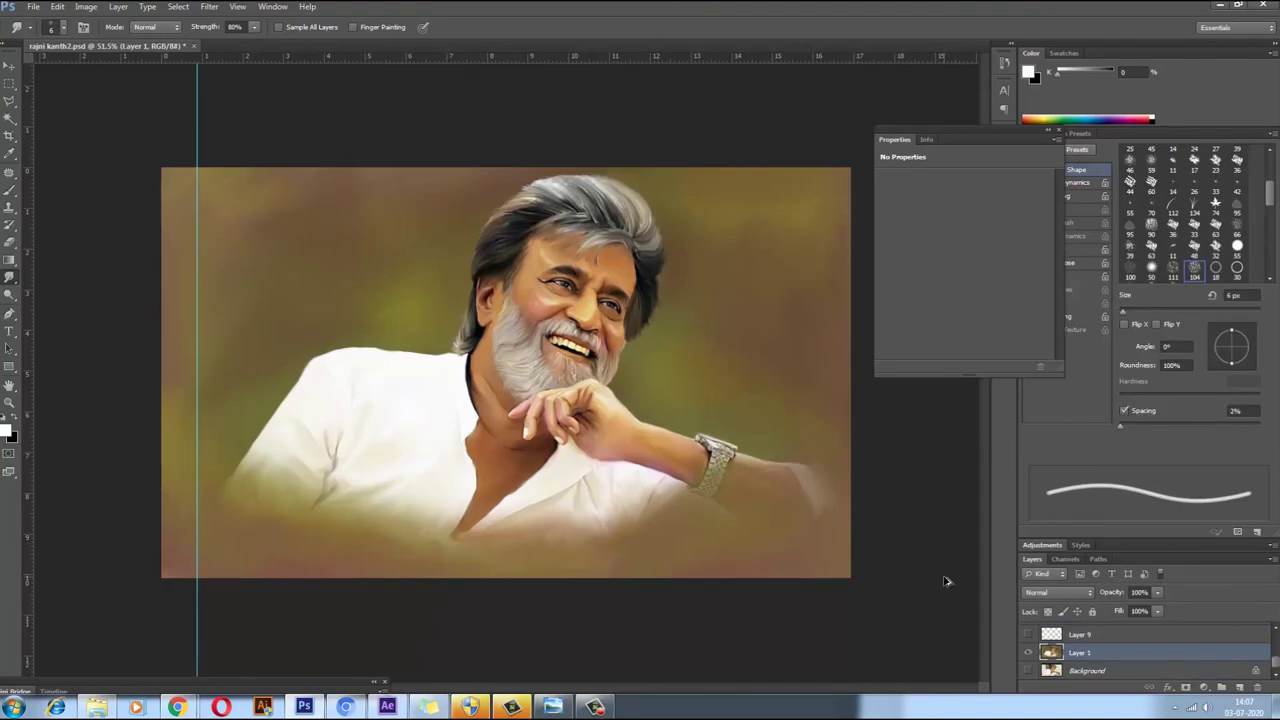
pyautogui.scroll(-5, 1038, 686)
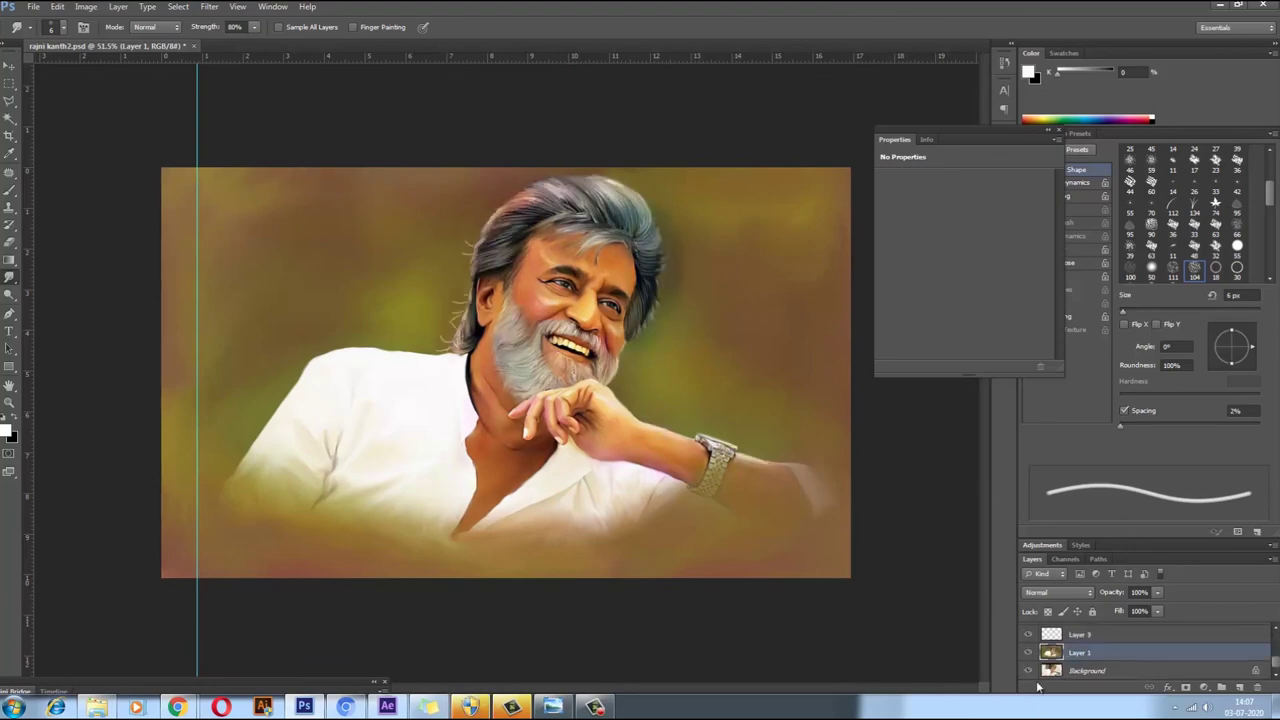